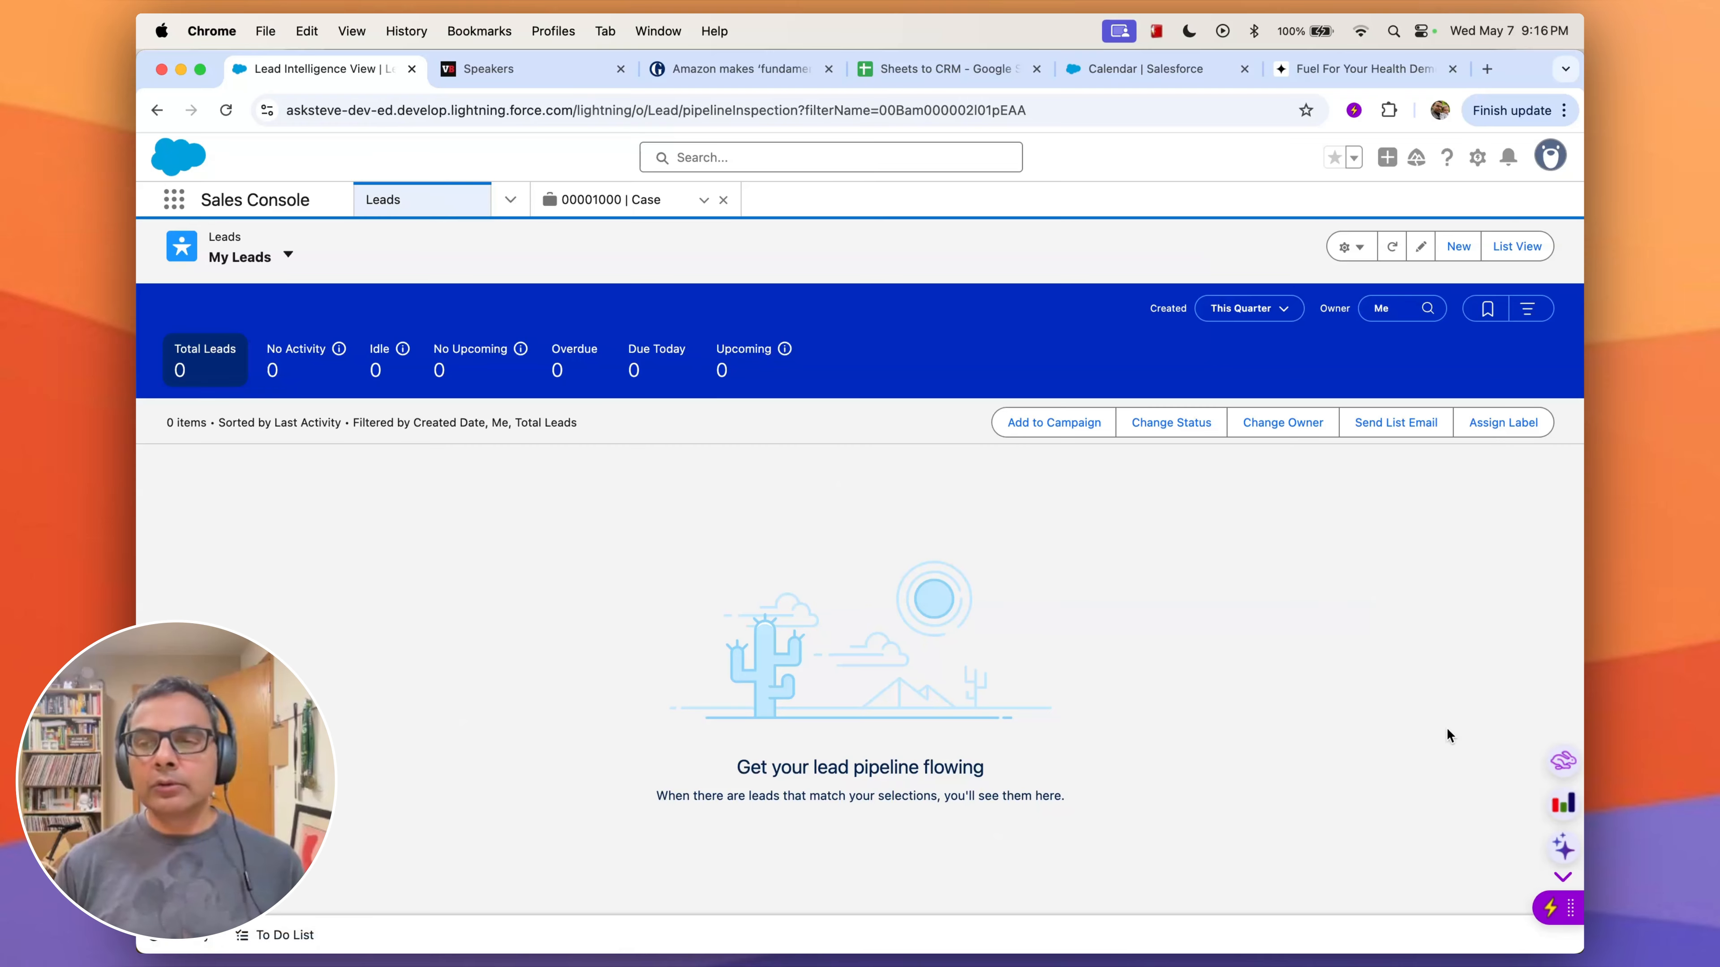
Start a new Ask Steve tool from the Salesforce Leads page and accept auto-creating an AI scraper for this object
{"action": "scroll", "coordinate": [1490, 813], "scroll_direction": "down", "scroll_amount": 1}
{"action": "left_click", "coordinate": [1551, 908]}
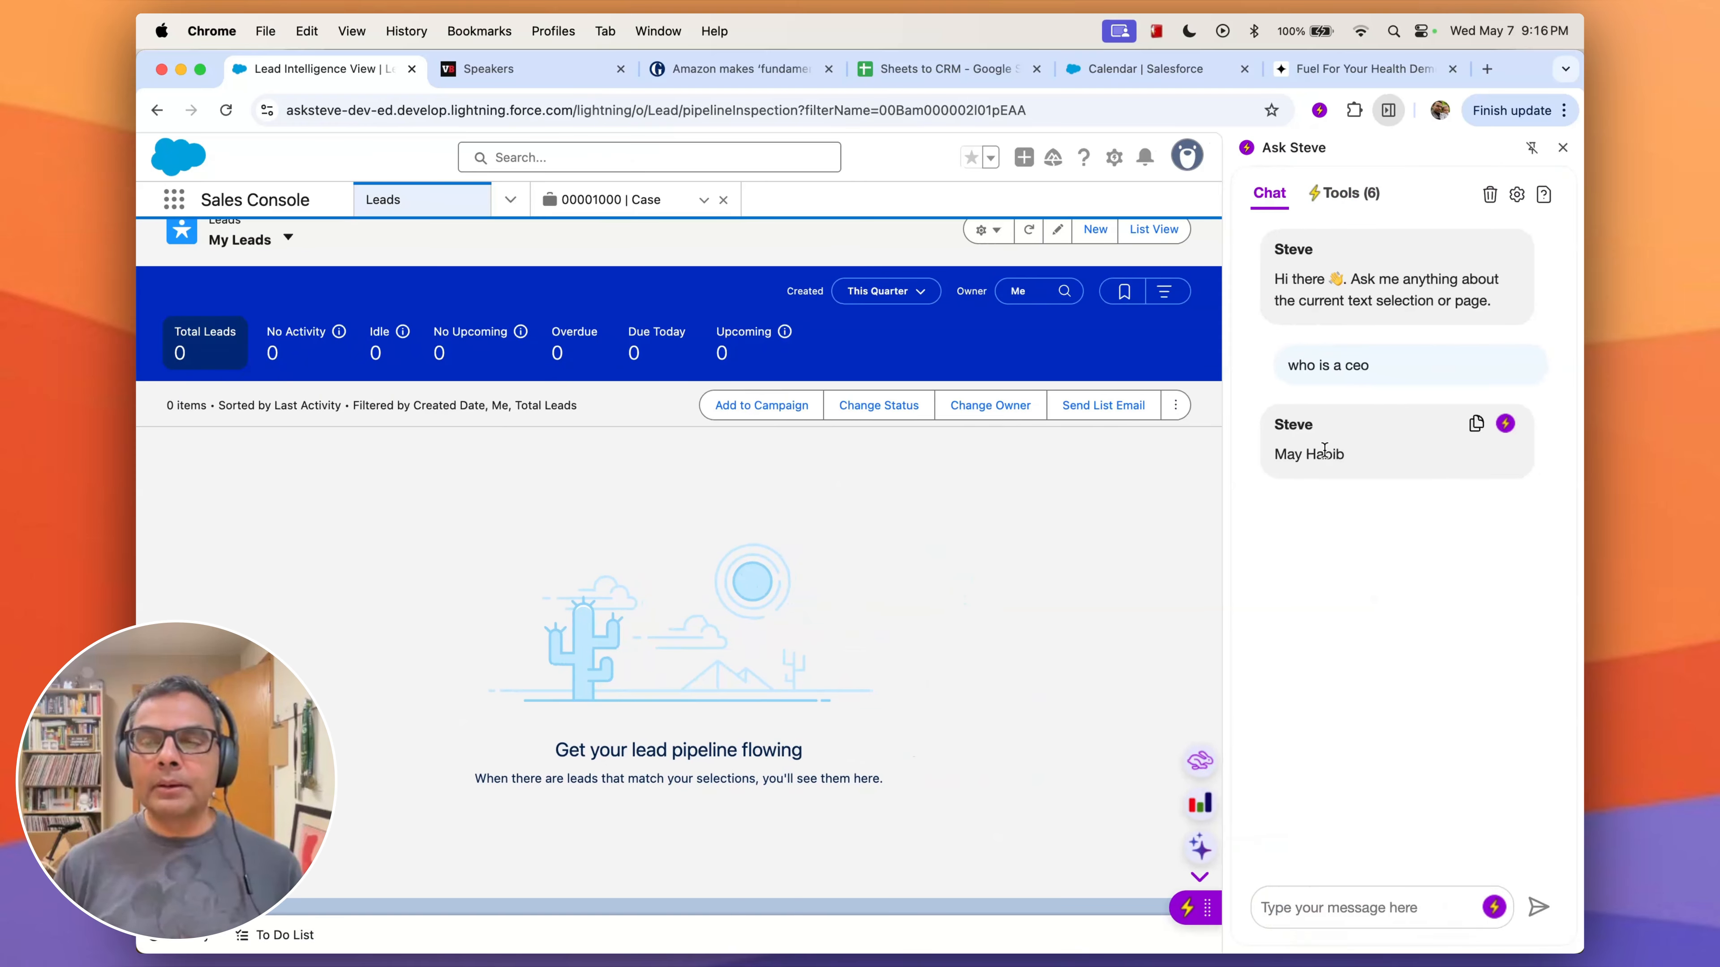
{"action": "left_click", "coordinate": [1353, 203]}
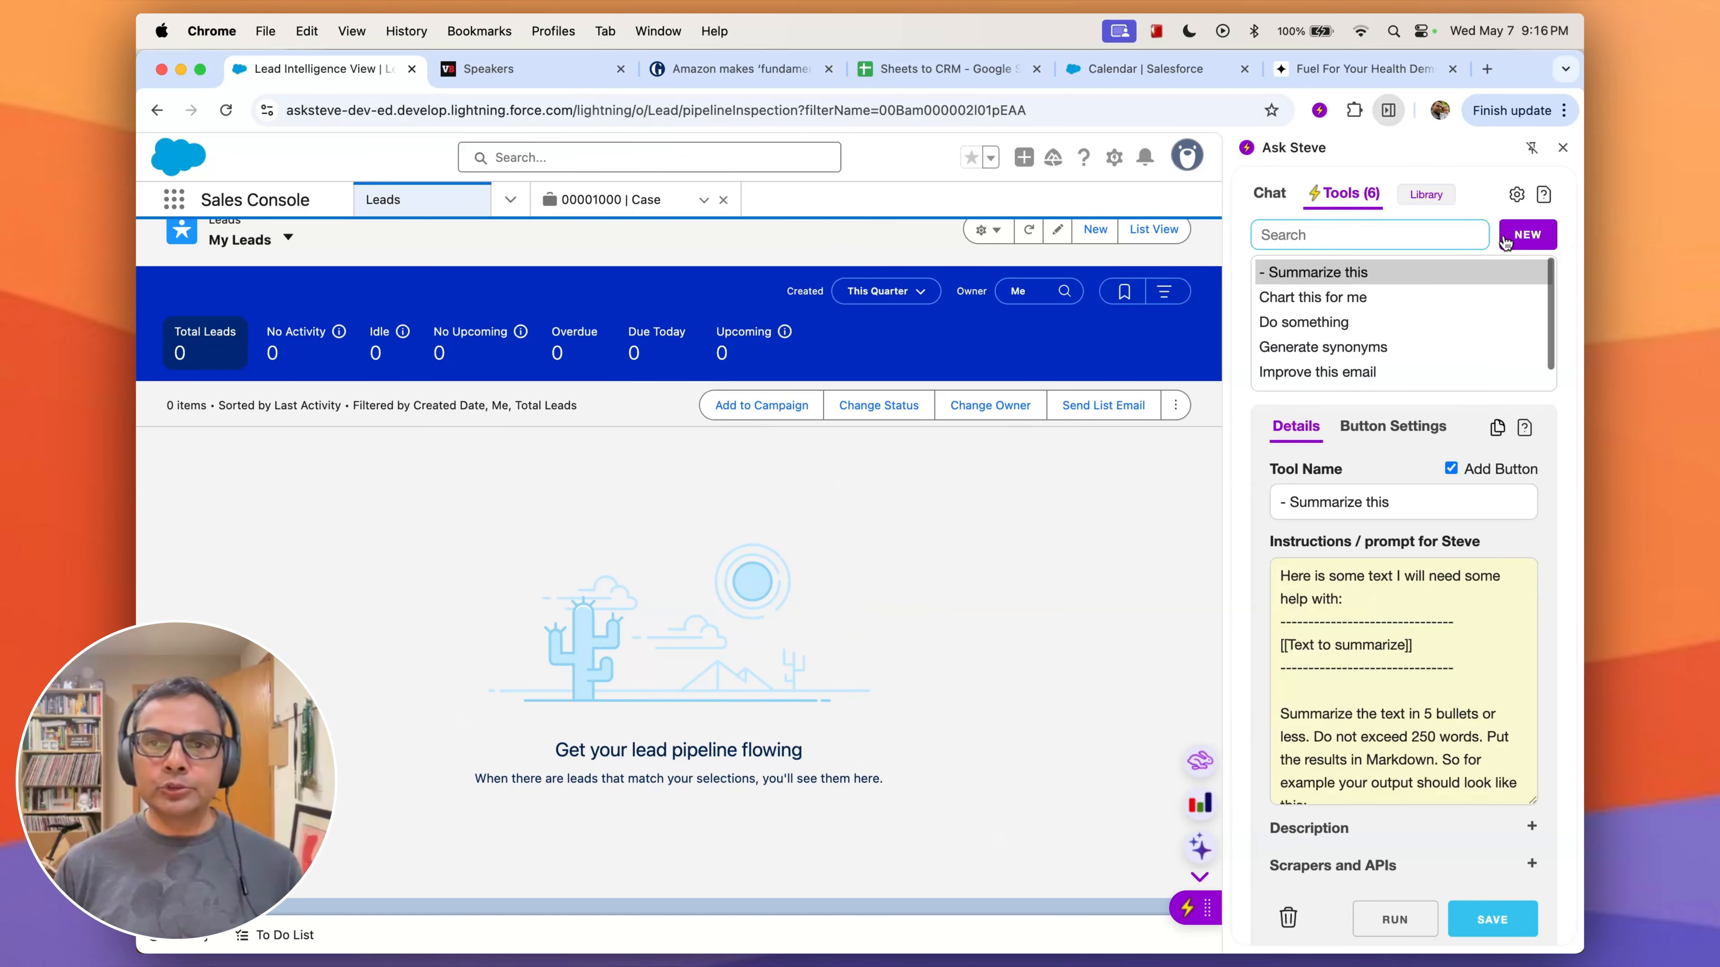
{"action": "left_click", "coordinate": [1525, 238]}
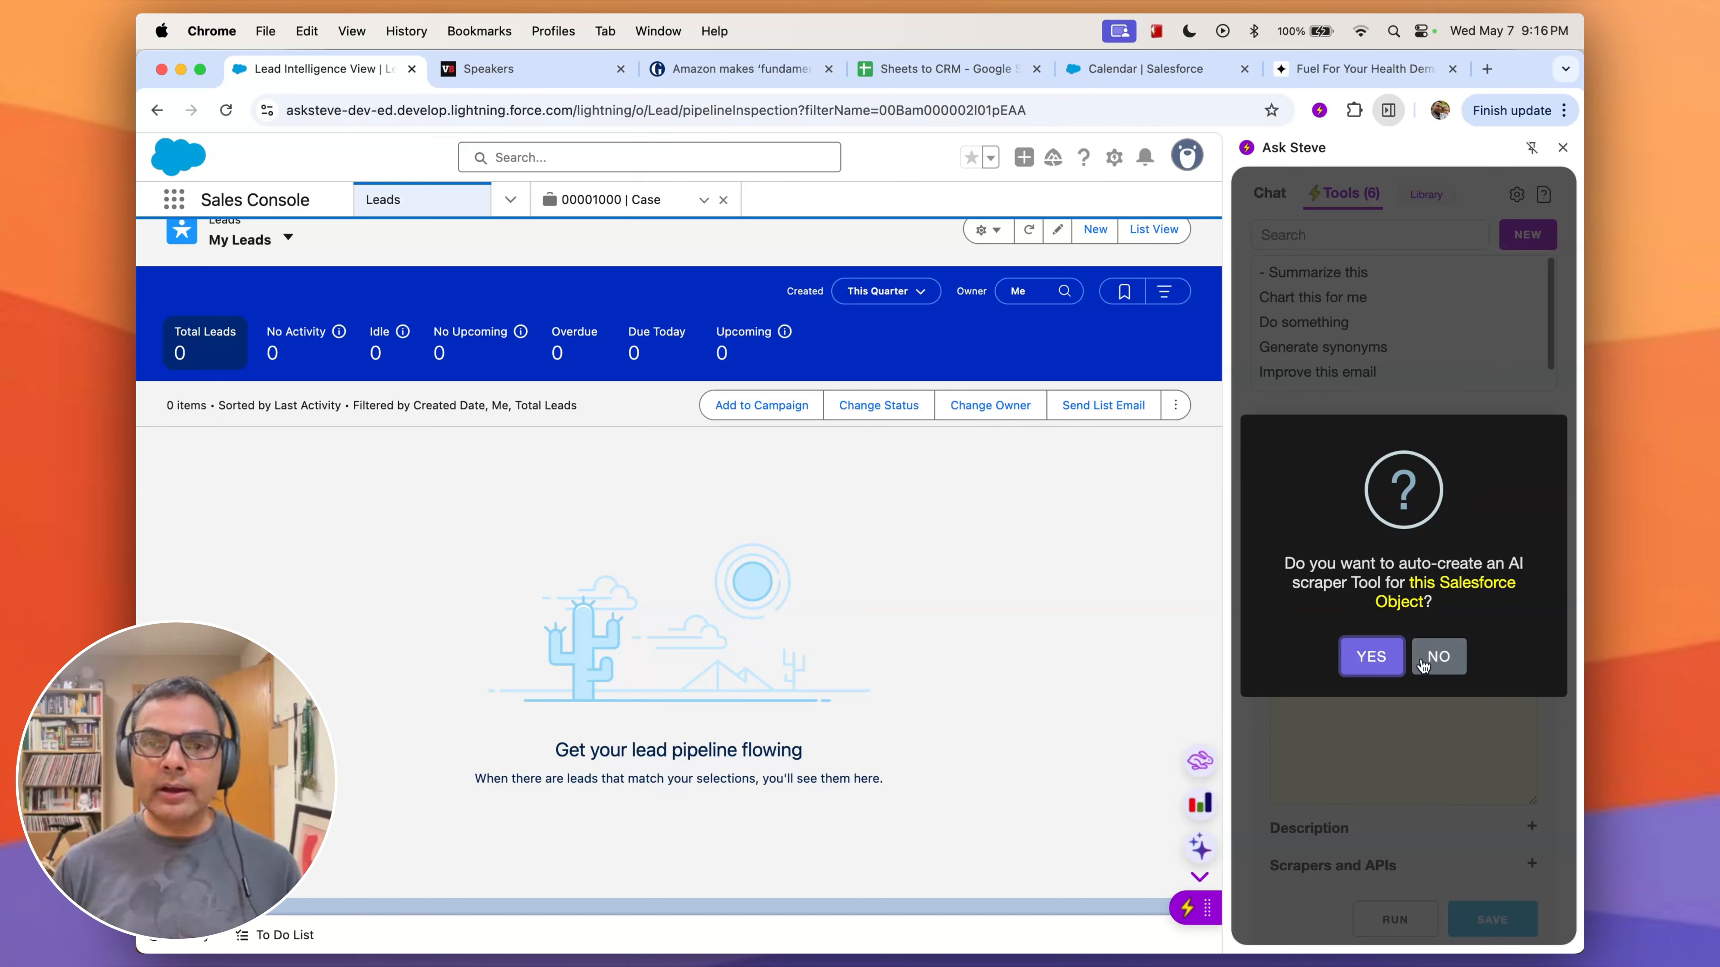
{"action": "left_click", "coordinate": [1375, 658]}
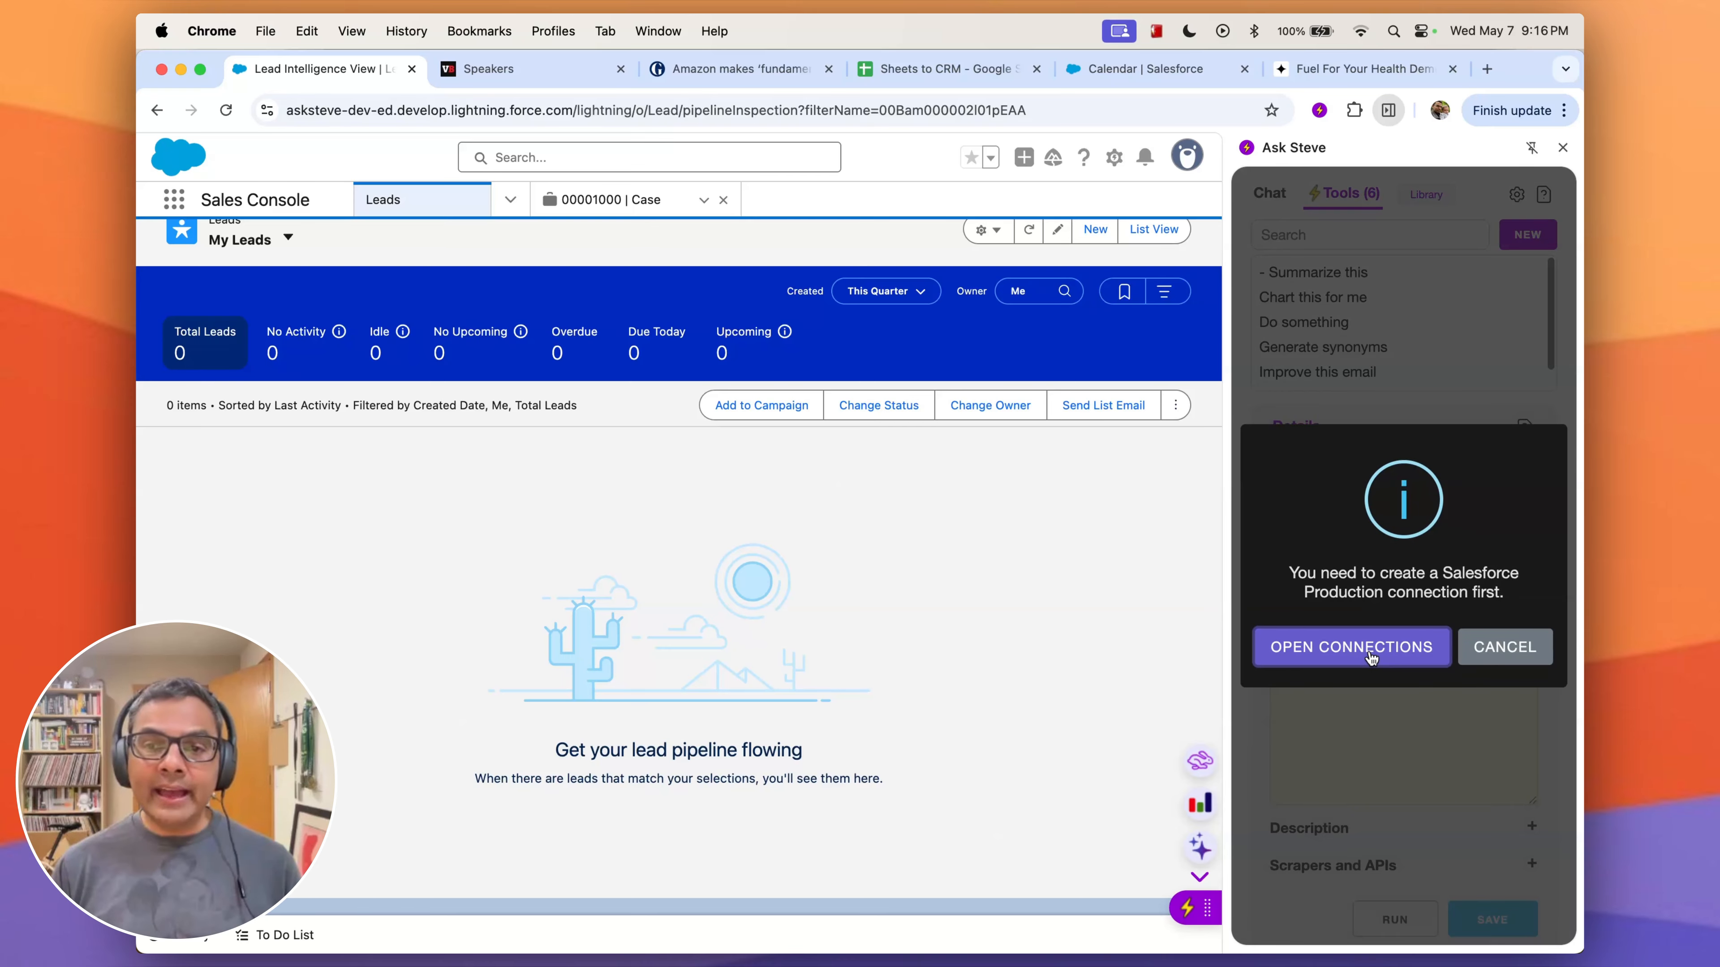
Connect the account for the Salesforce Production service and save it as "My Salesforce Production connection"
{"action": "left_click", "coordinate": [1371, 657]}
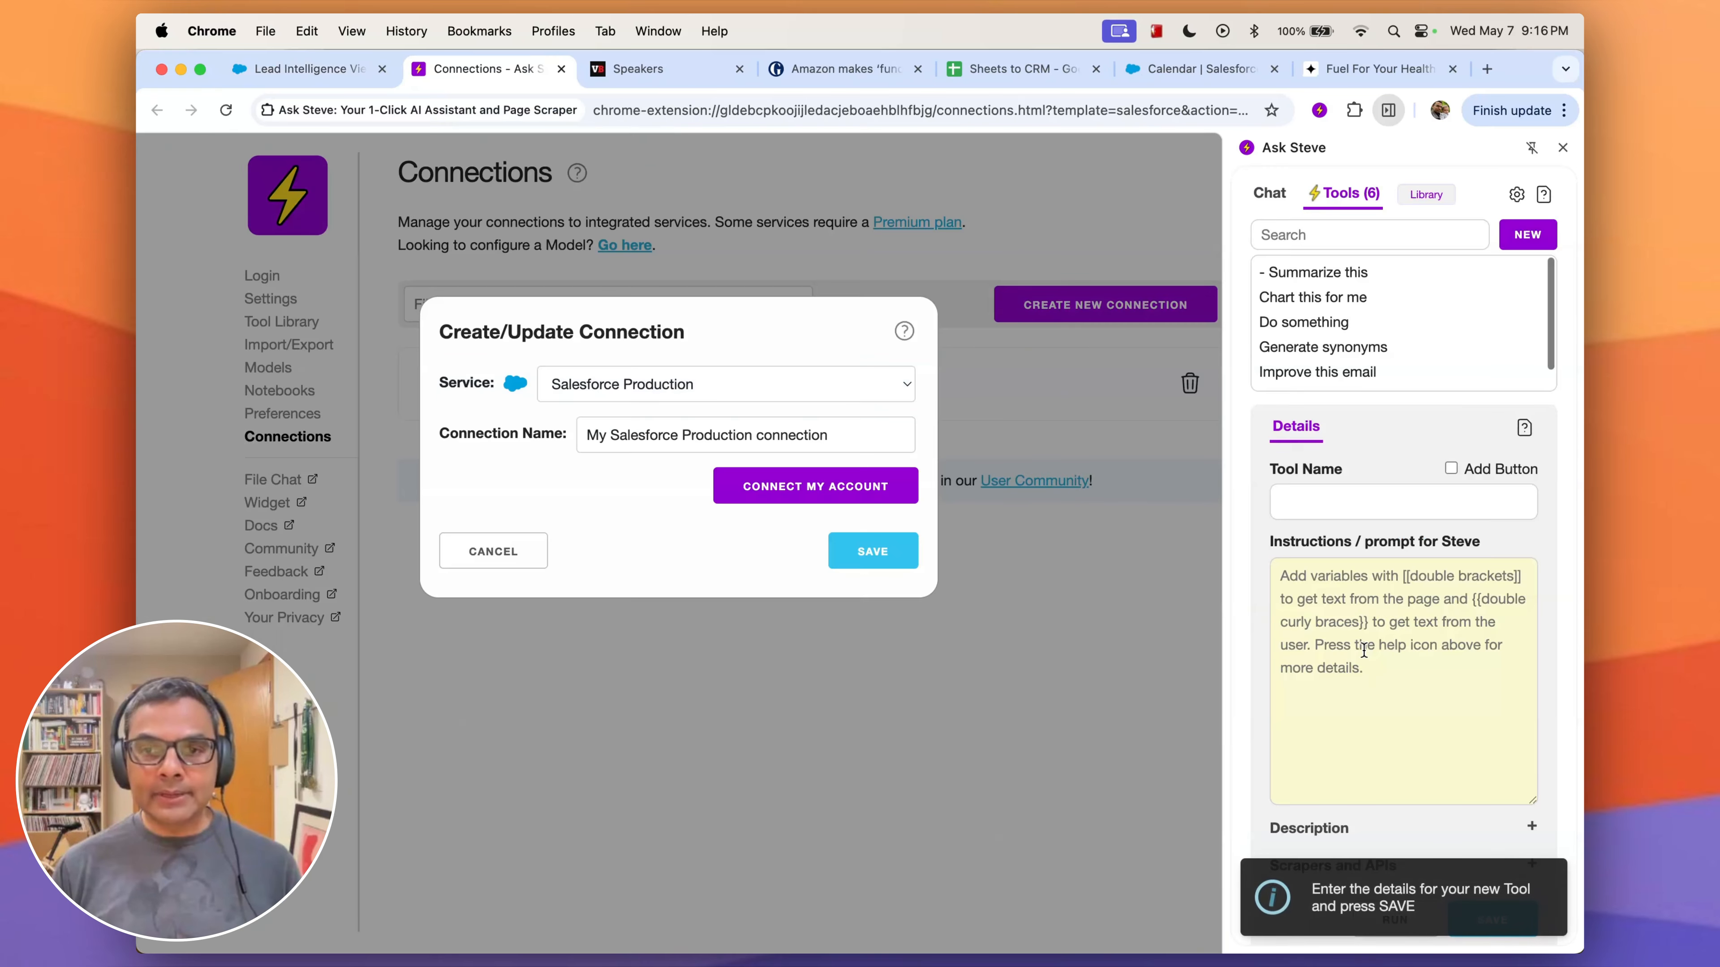
{"action": "left_click", "coordinate": [775, 486]}
{"action": "left_click", "coordinate": [770, 619]}
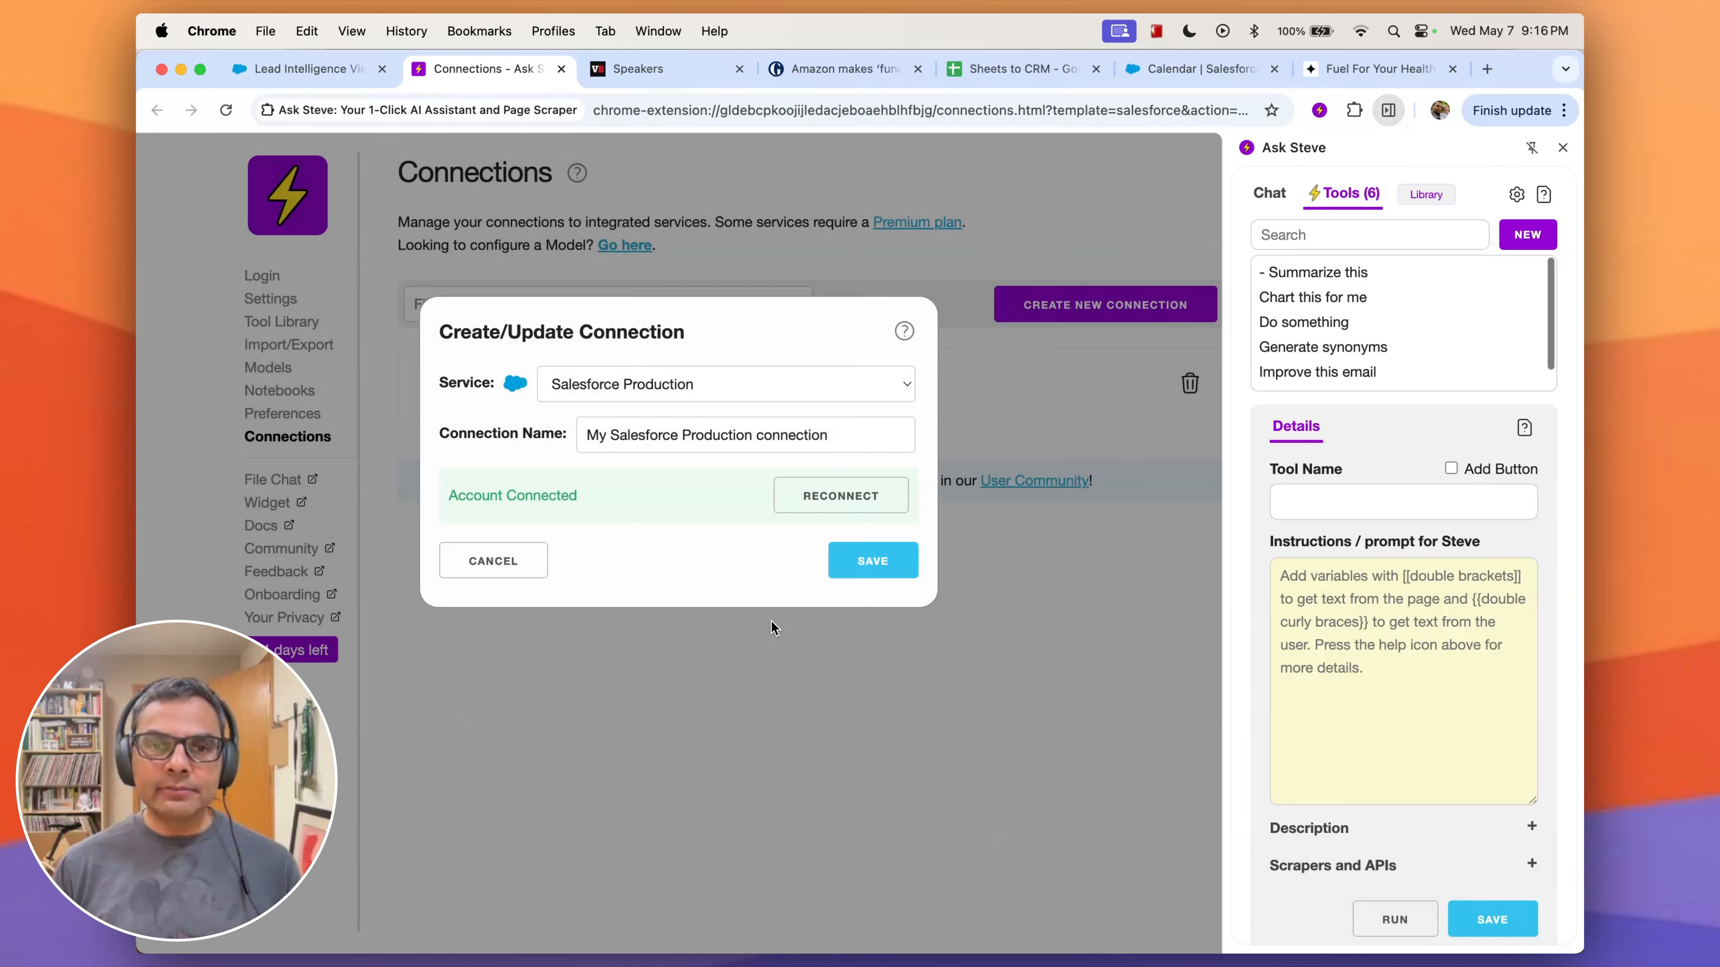
{"action": "left_click", "coordinate": [873, 561]}
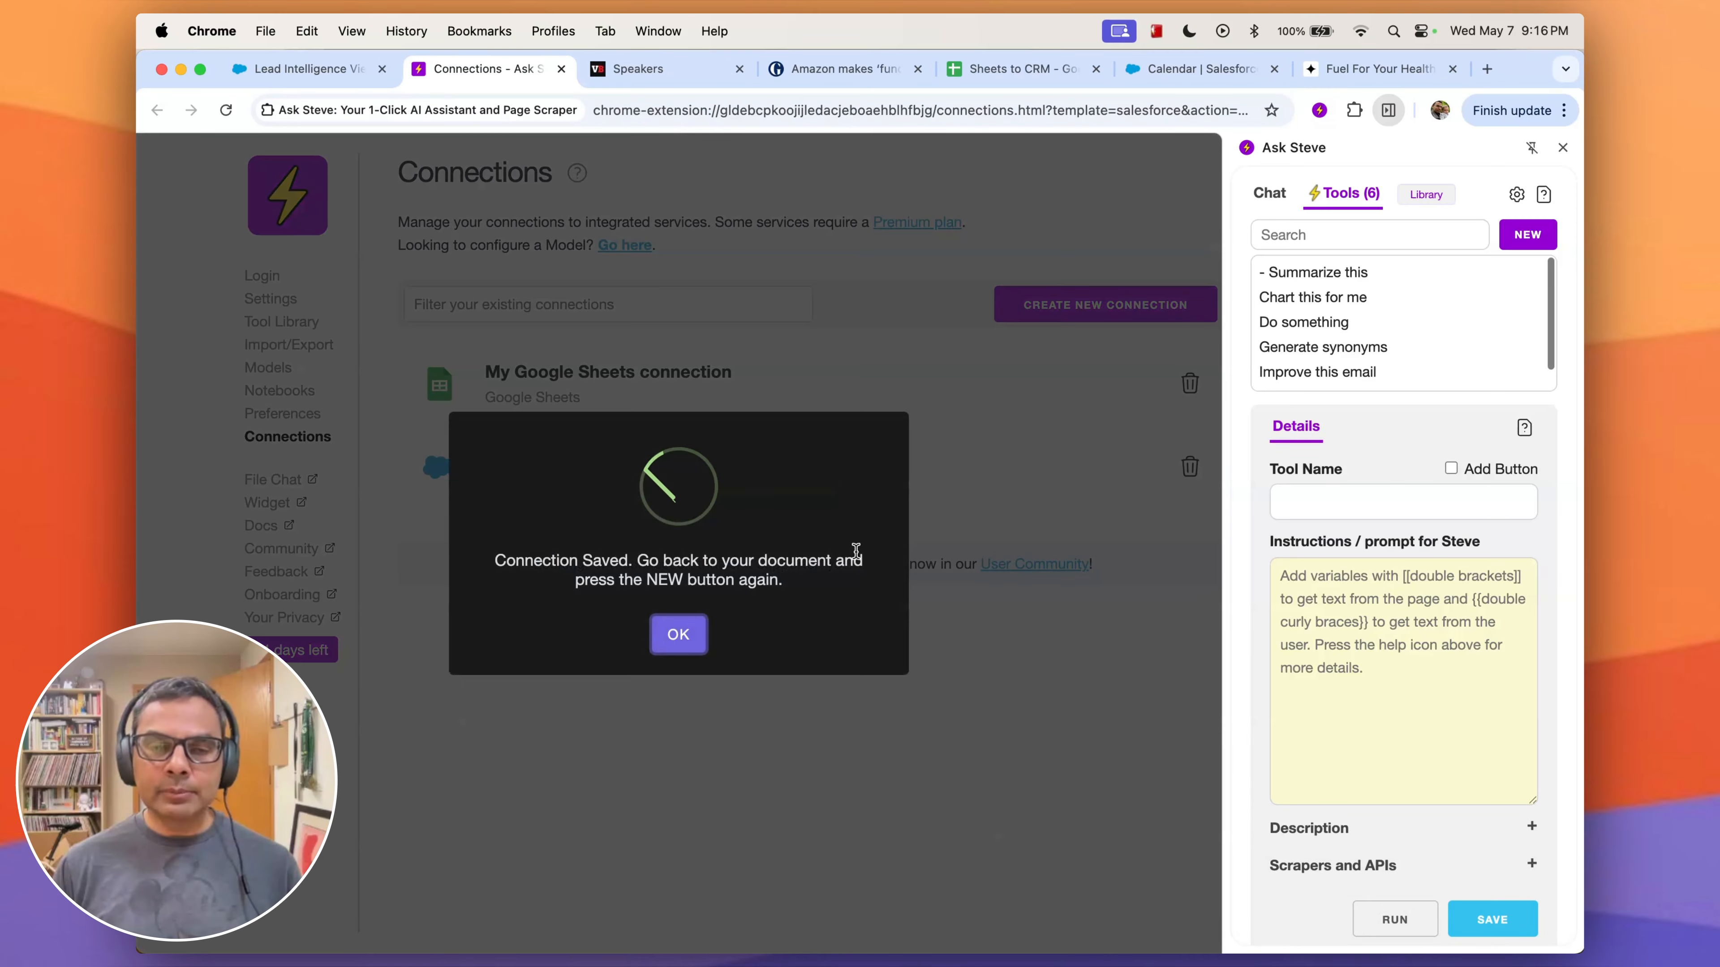
{"action": "left_click", "coordinate": [676, 633]}
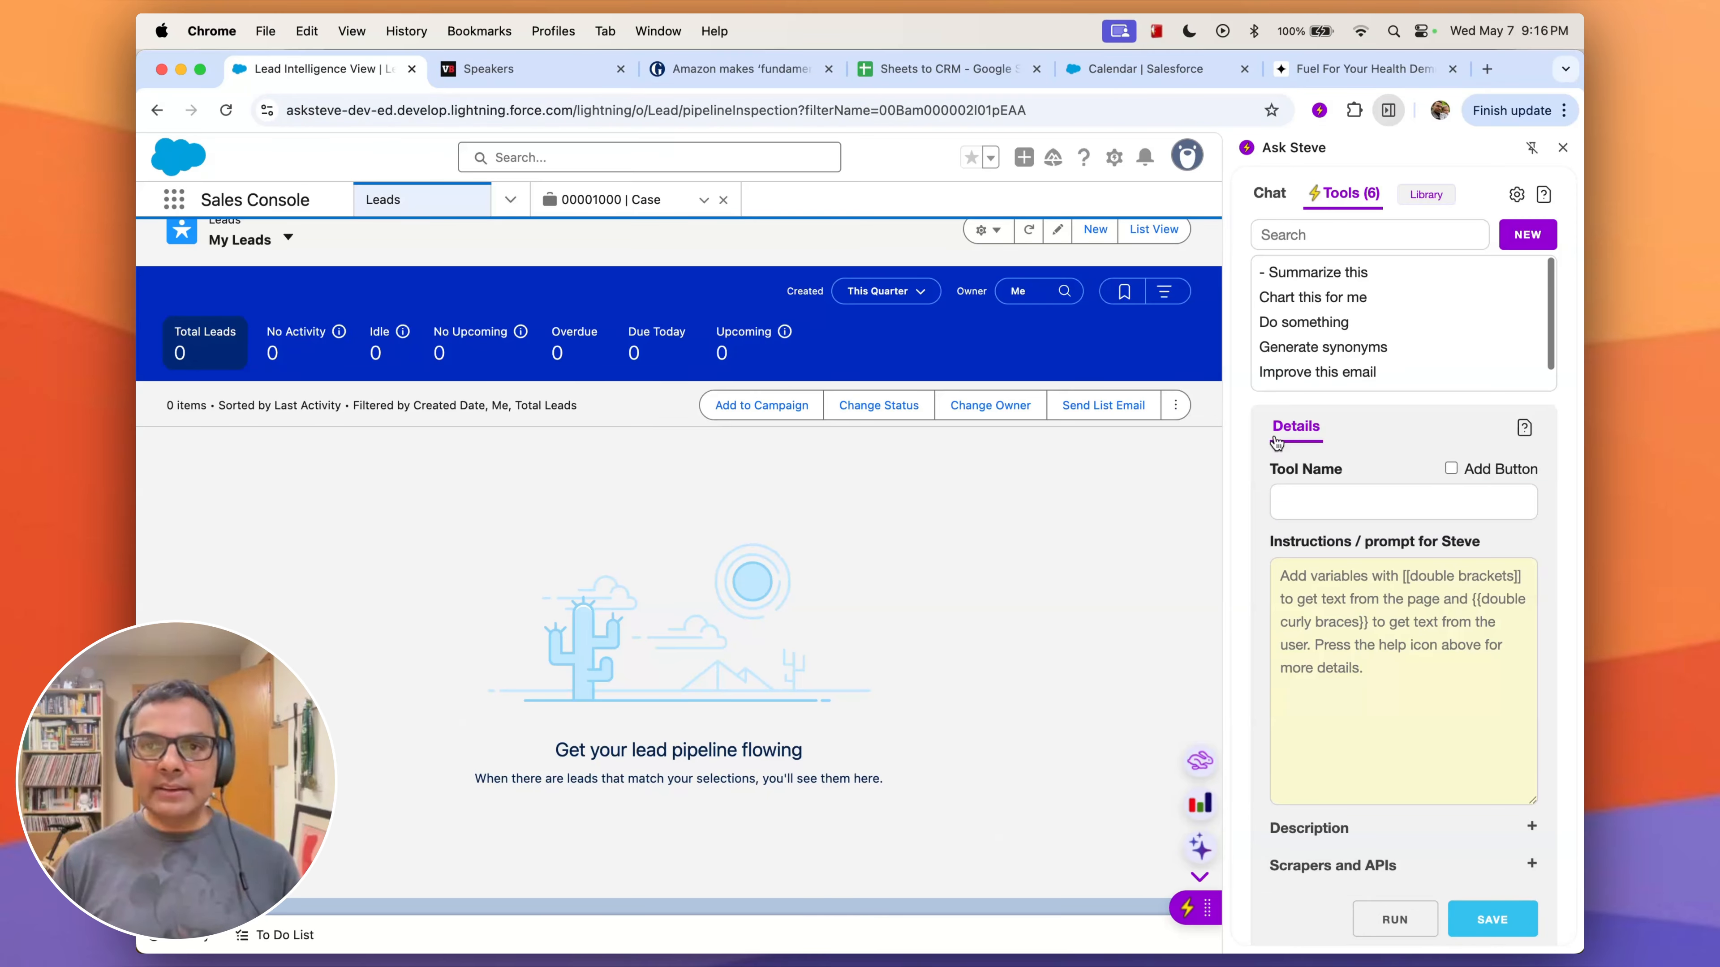
Auto-create an AI scraper tool for the Salesforce Lead object on the Leads page
{"action": "left_click", "coordinate": [1529, 234]}
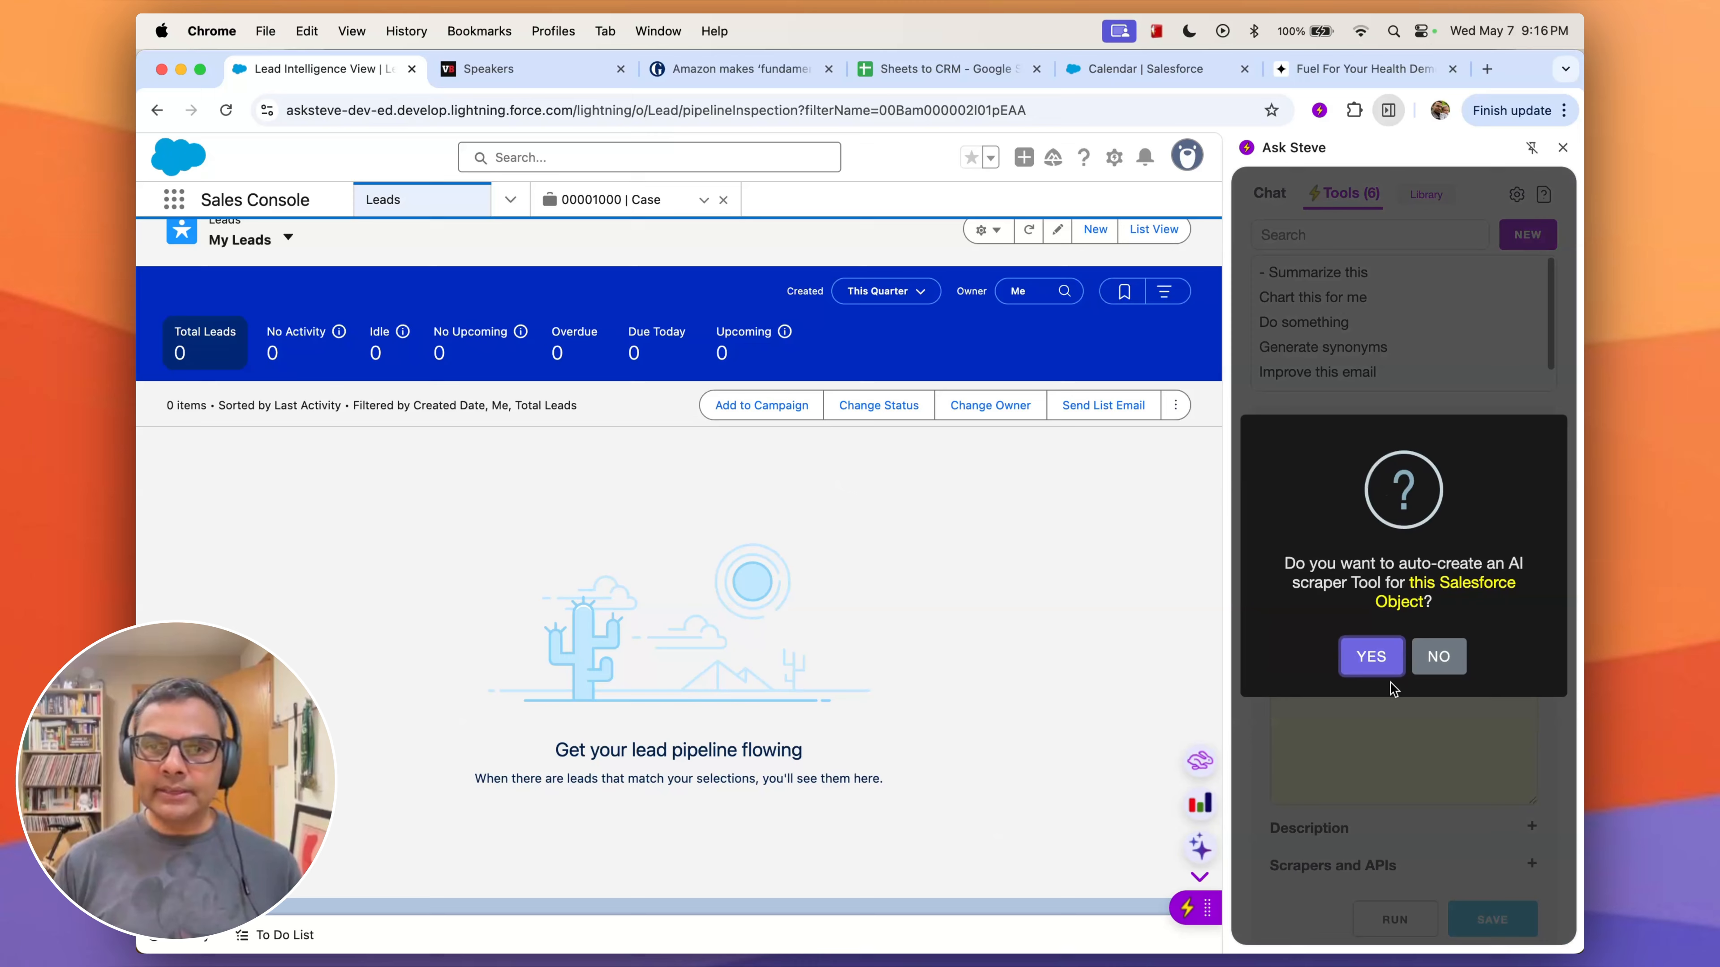
{"action": "left_click", "coordinate": [1369, 657]}
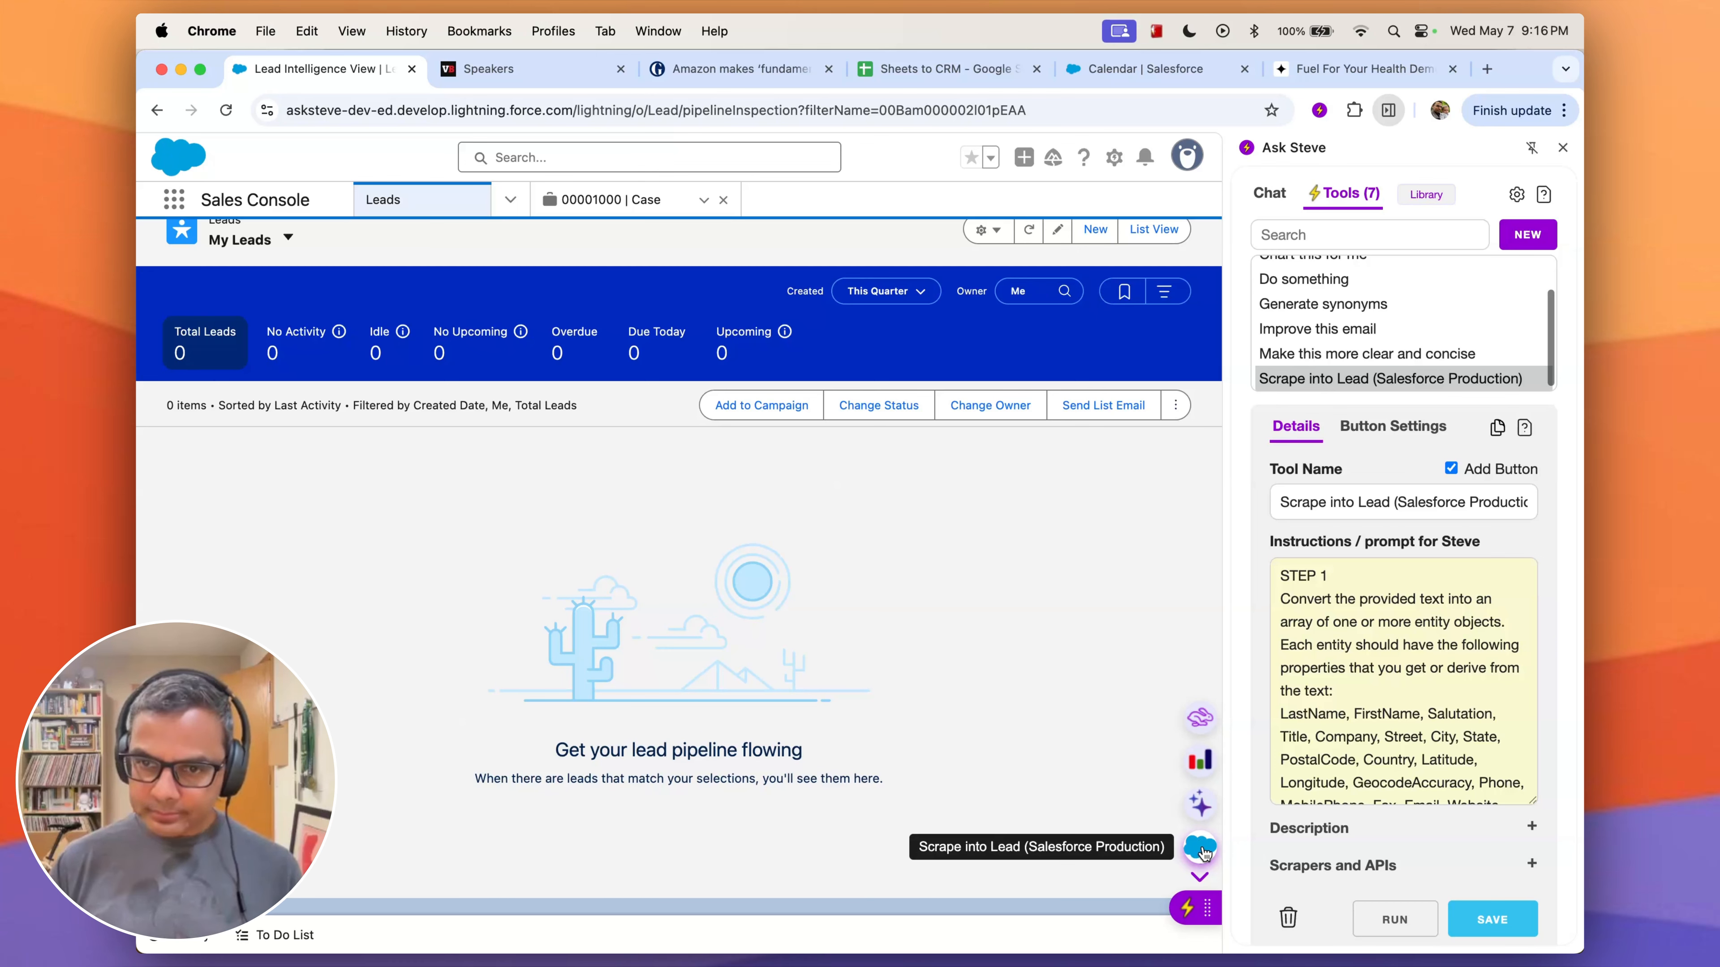
Scrape the row of four speakers between the Menlo Ventures and Bank of America entries on the VB Transform page into Salesforce leads
{"action": "left_click", "coordinate": [540, 70]}
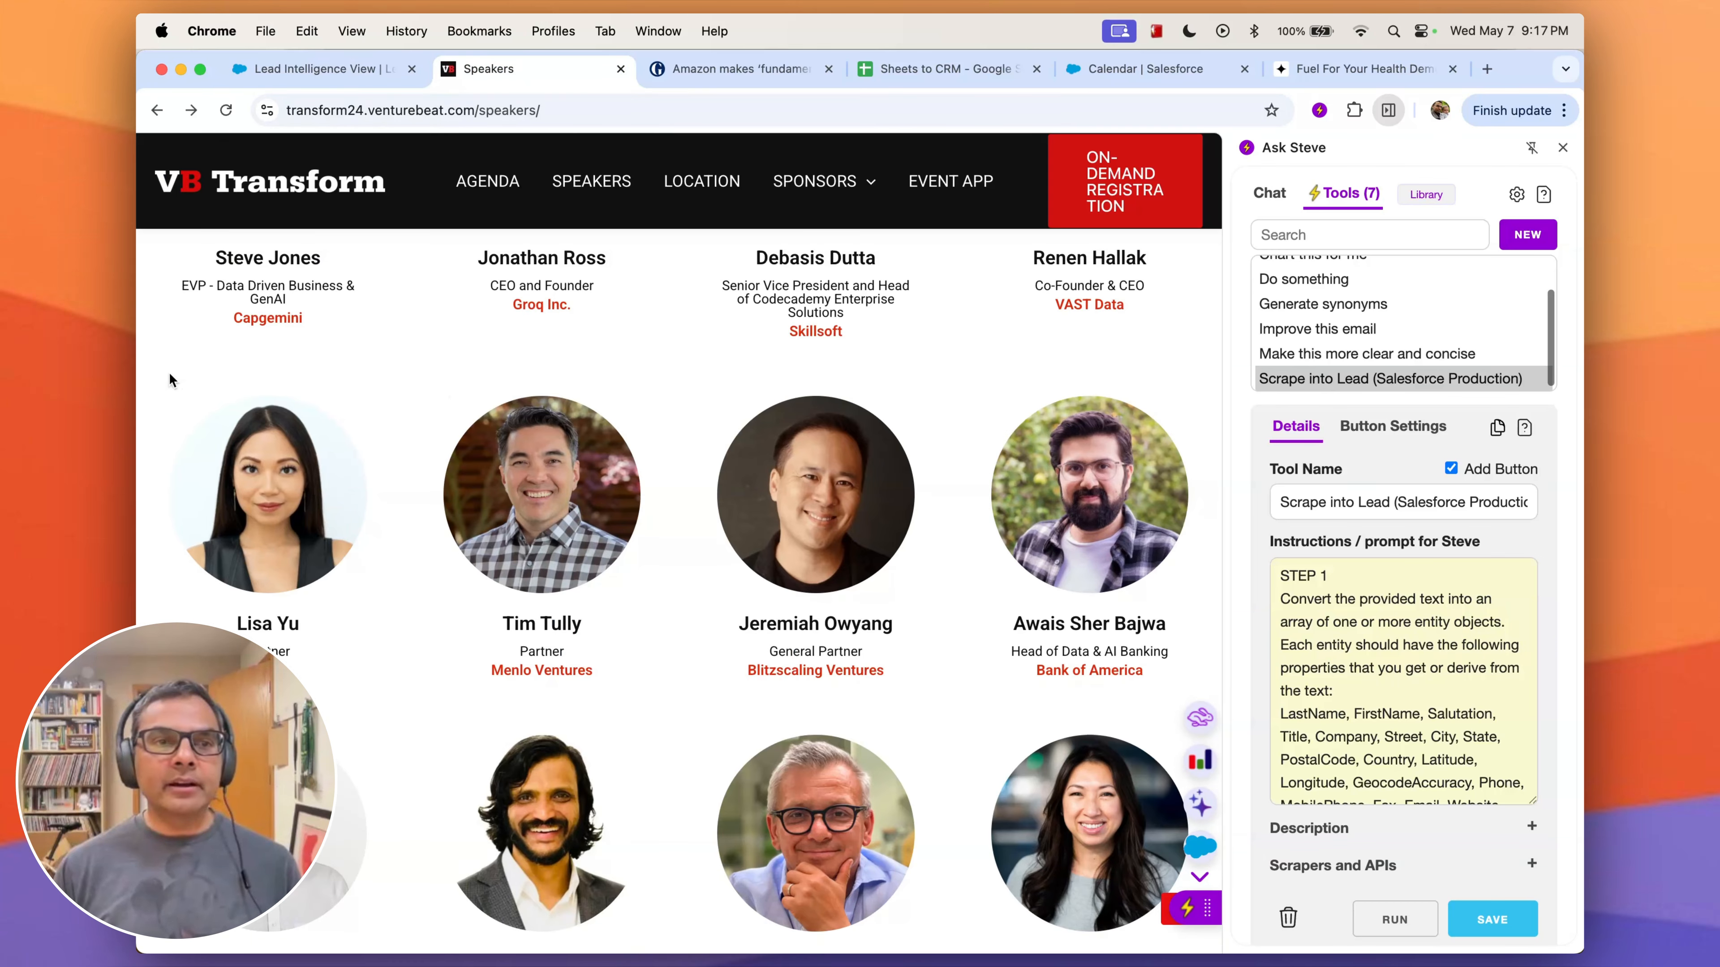
{"action": "left_click_drag", "start_coordinate": [168, 377], "coordinate": [1170, 680]}
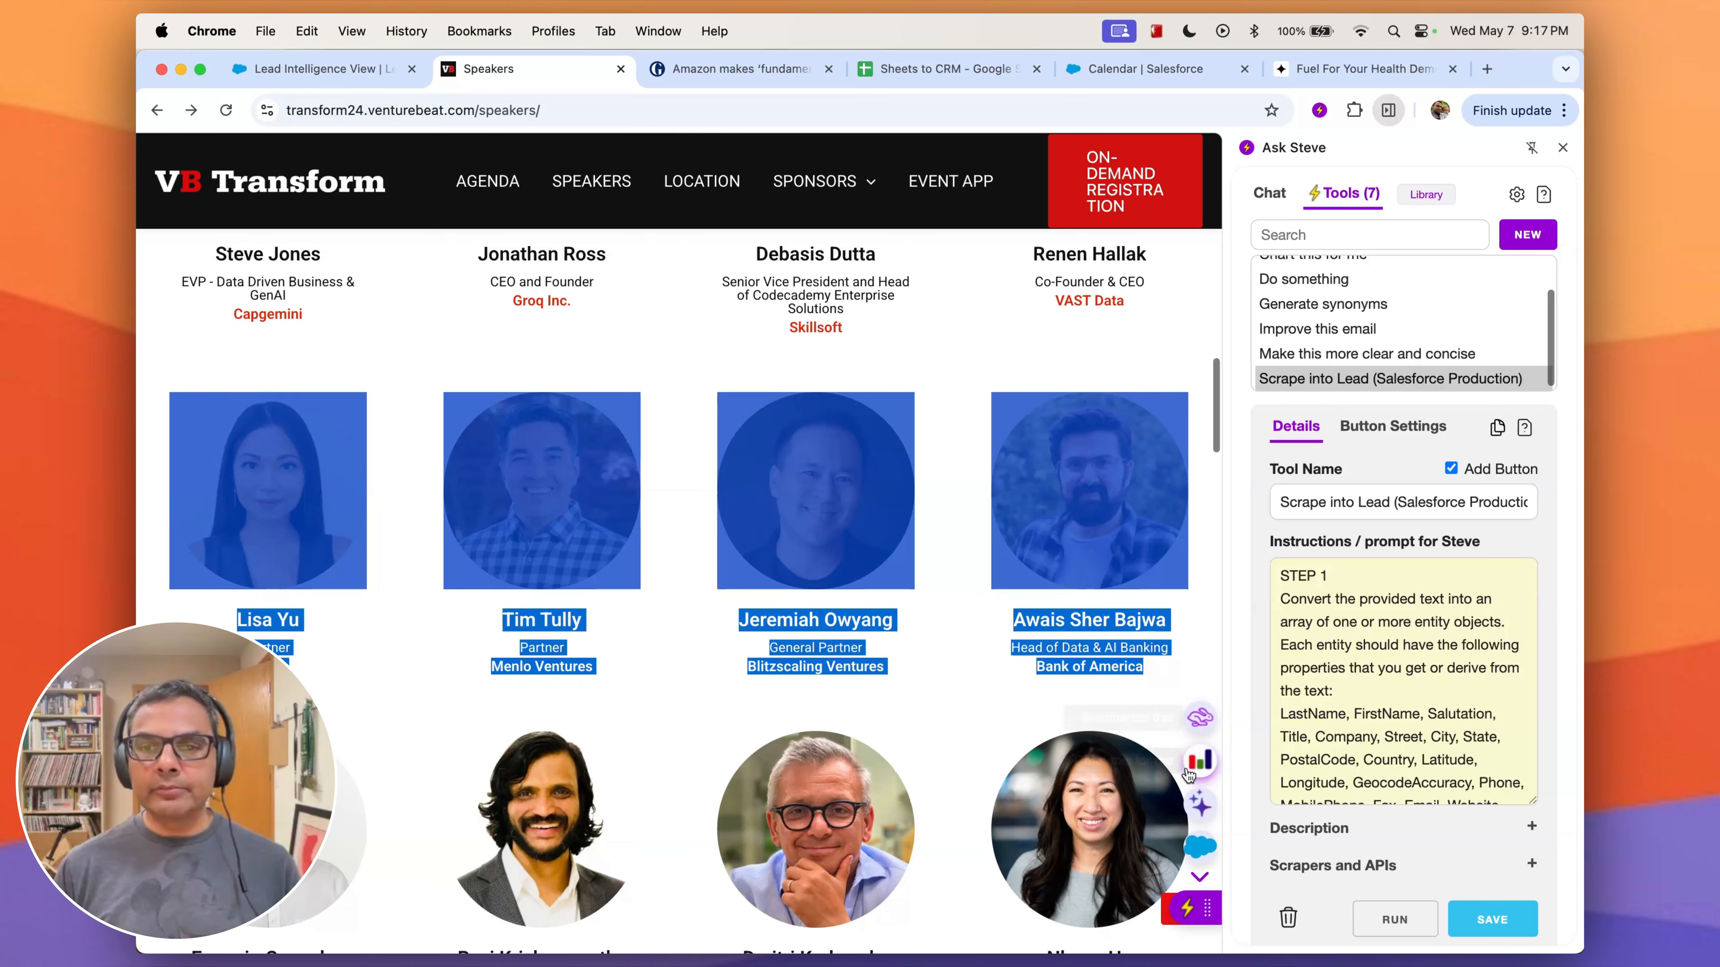
{"action": "scroll", "coordinate": [1200, 760], "scroll_direction": "down", "scroll_amount": 1}
{"action": "left_click", "coordinate": [1200, 847]}
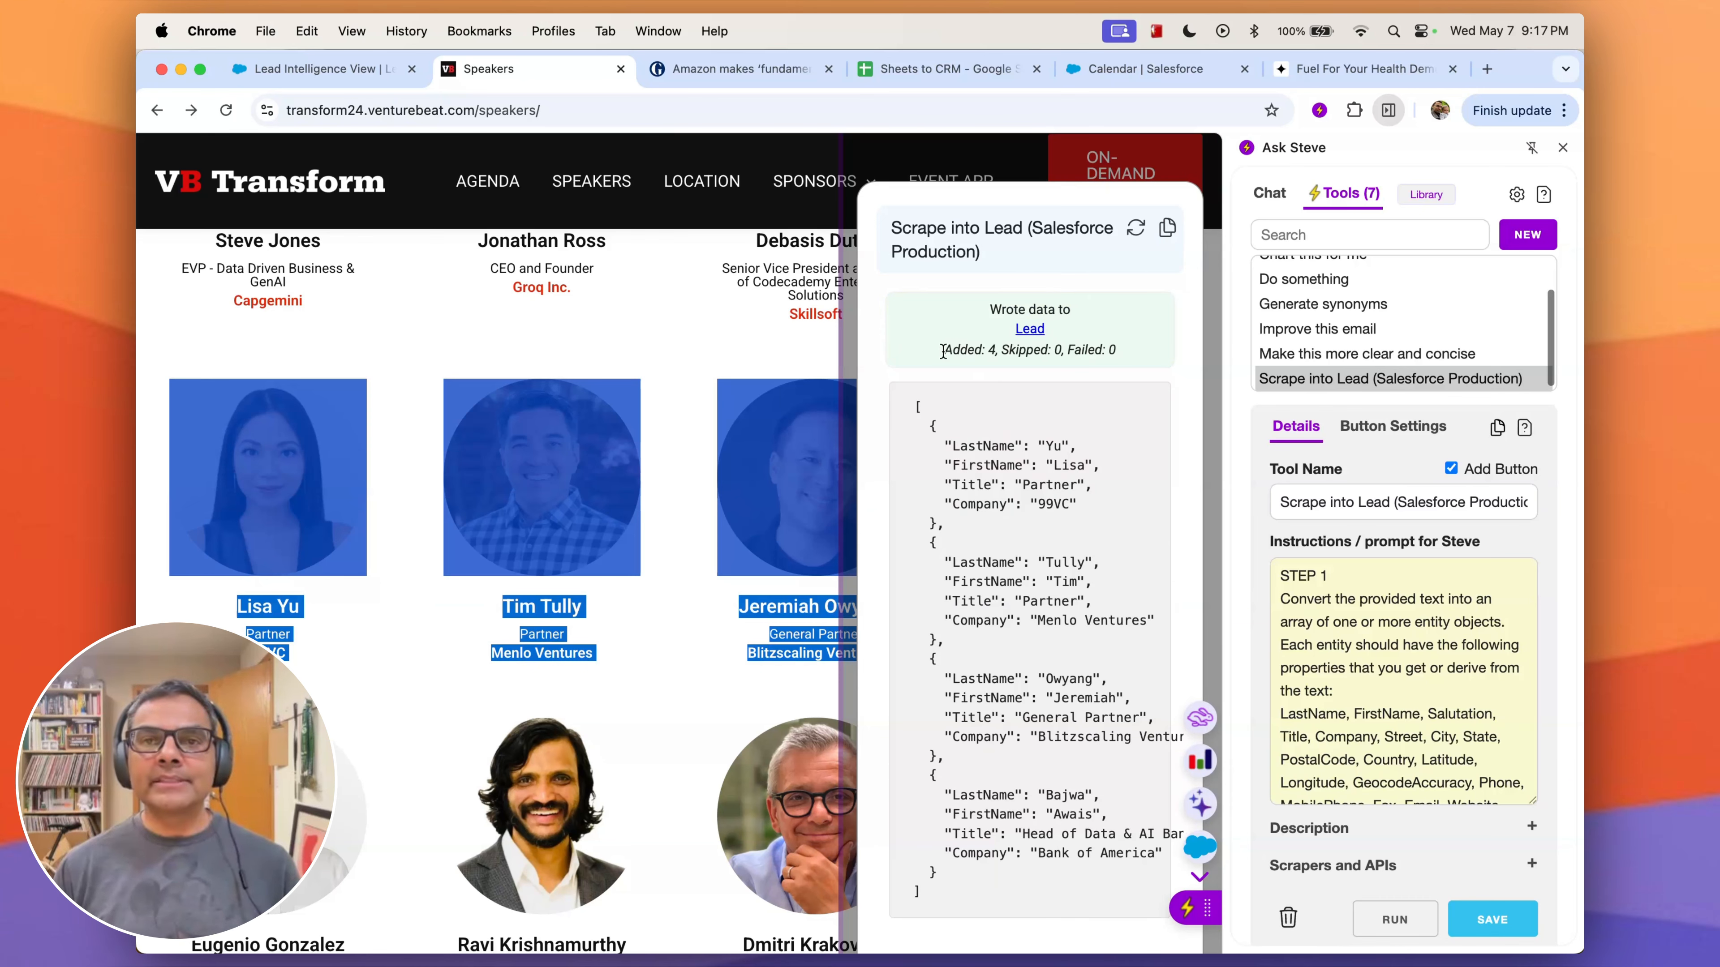
Check the counts of records written by the scrape and reload the Salesforce leads list
{"action": "left_click_drag", "start_coordinate": [943, 352], "coordinate": [1147, 356]}
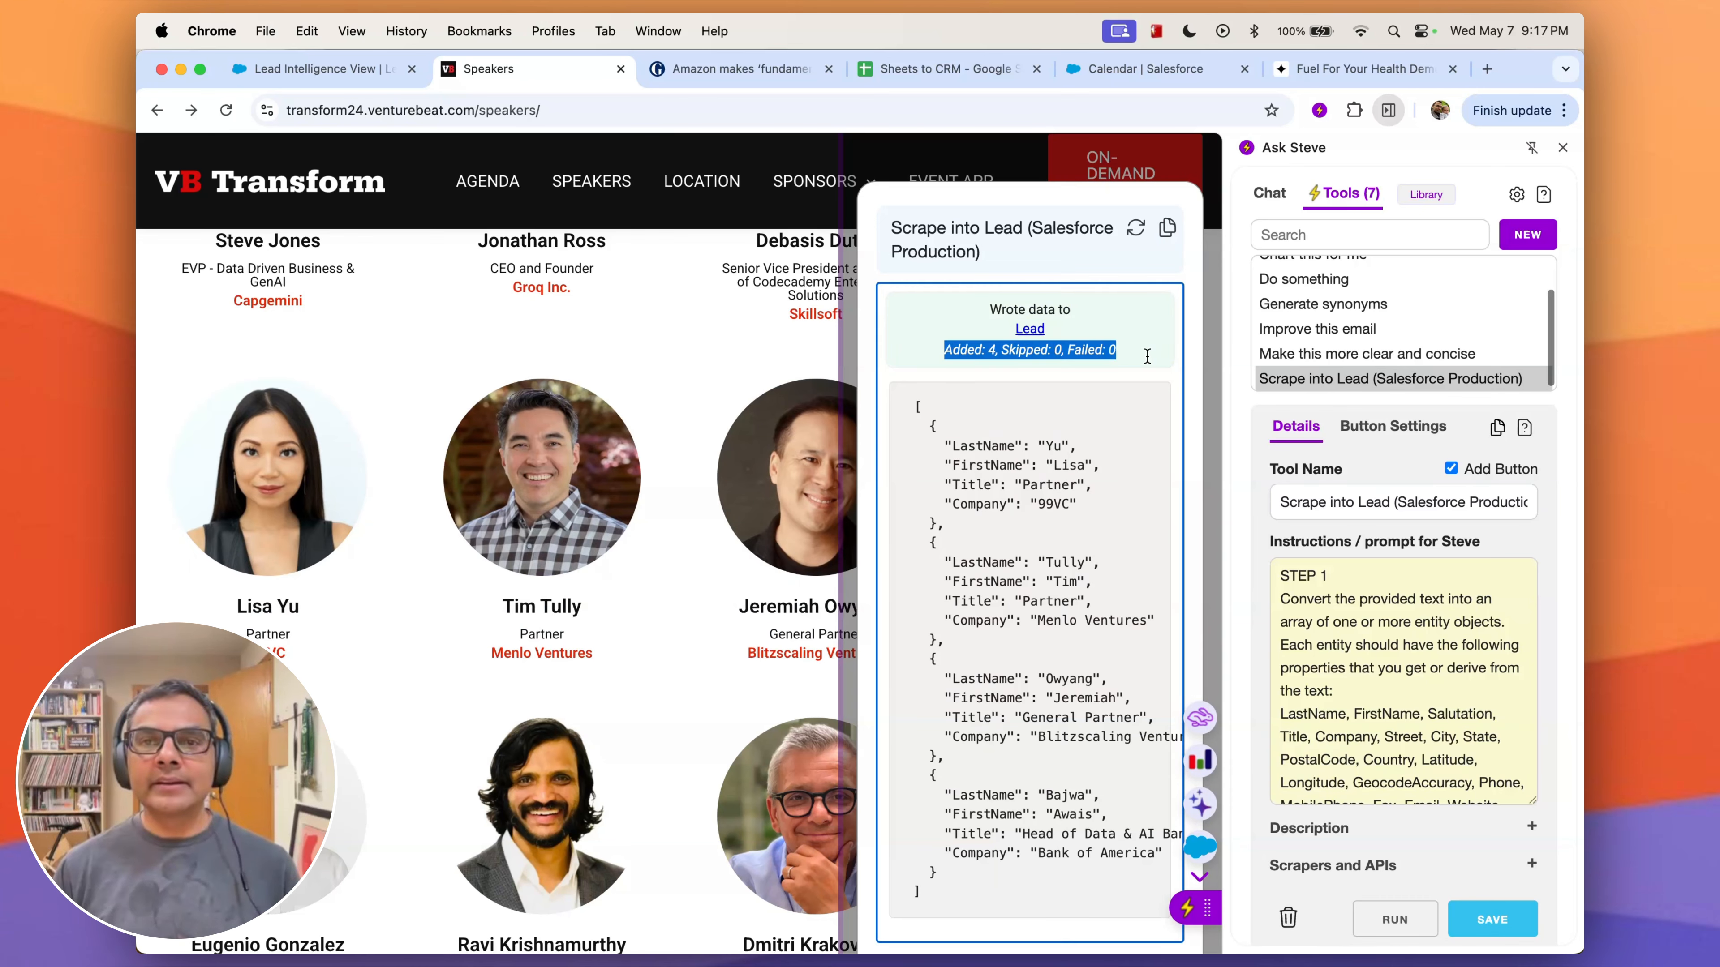
{"action": "left_click", "coordinate": [322, 71]}
{"action": "left_click", "coordinate": [225, 111]}
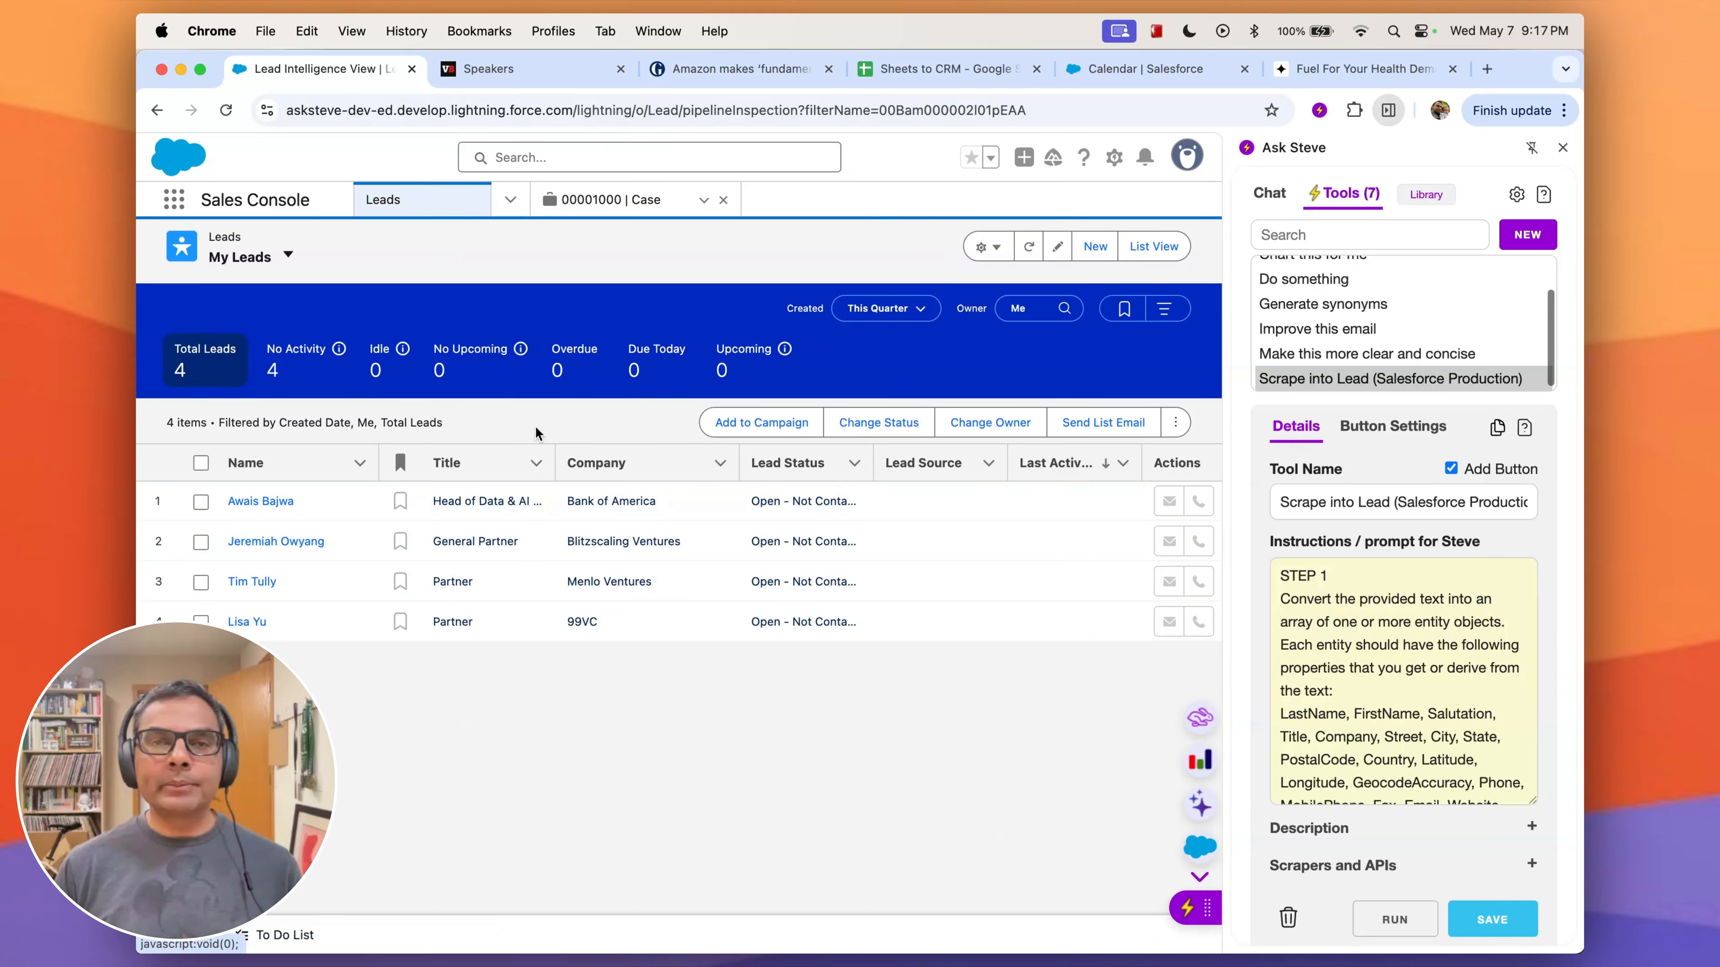
Scrape the Guardian article paragraph about Amazon's director of robotics into a Salesforce lead and reload the leads list
{"action": "left_click", "coordinate": [735, 69]}
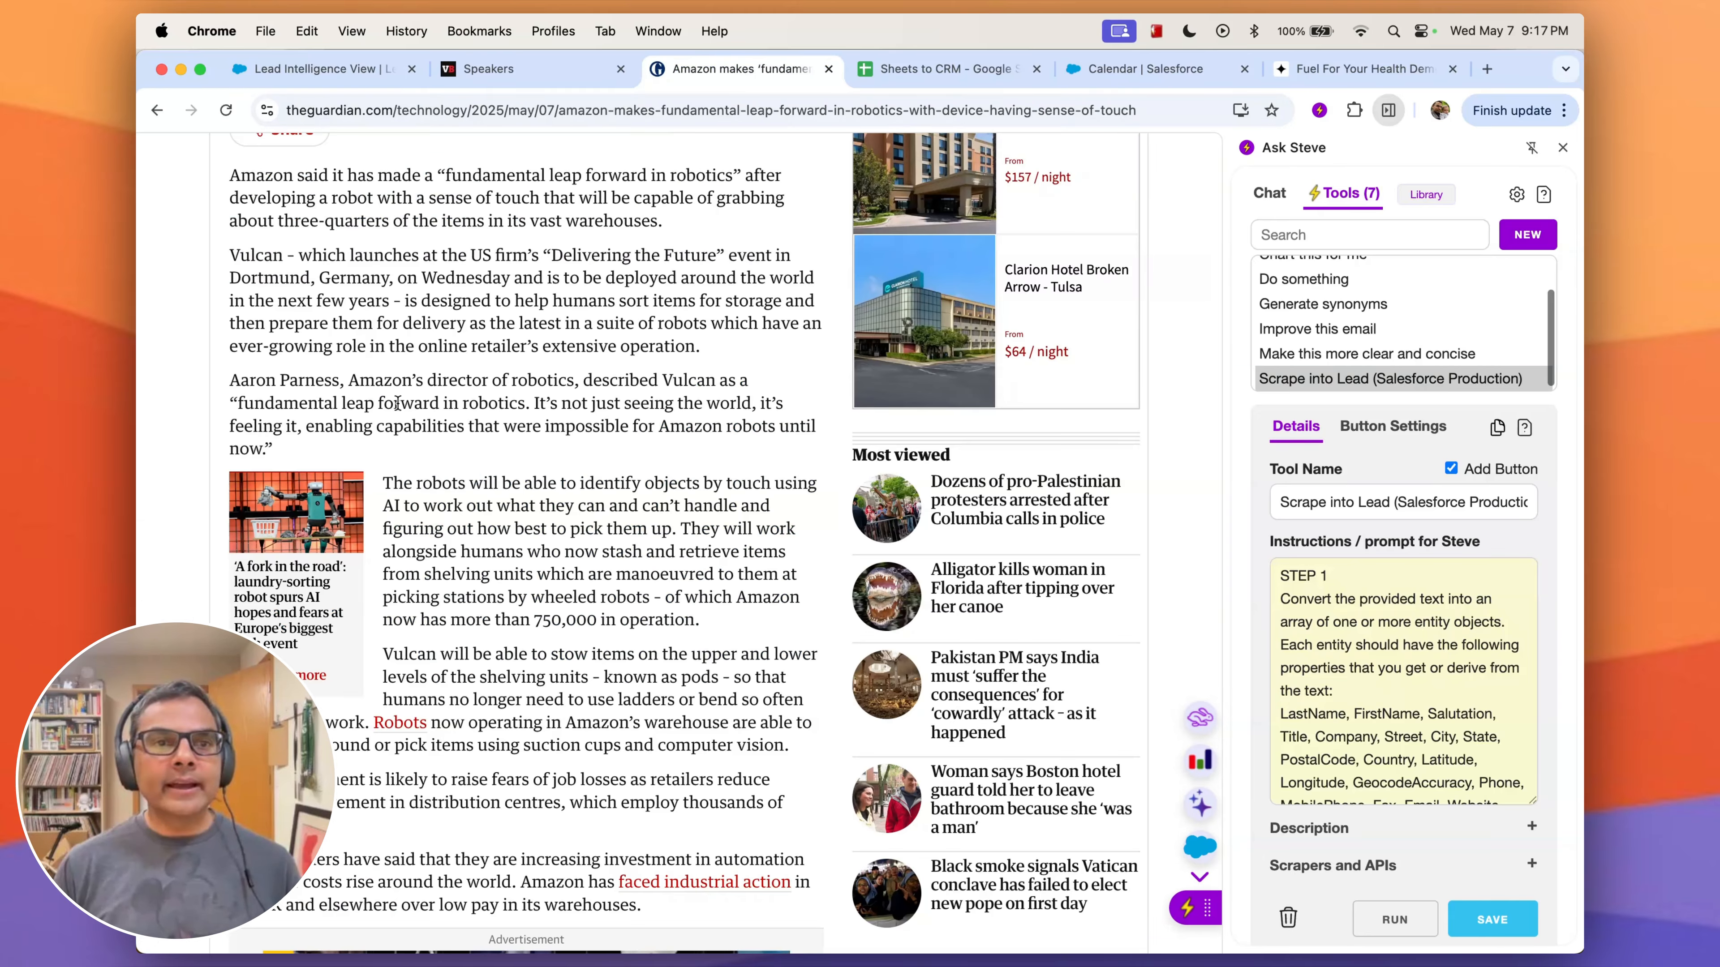
{"action": "left_click_drag", "start_coordinate": [230, 380], "coordinate": [329, 448]}
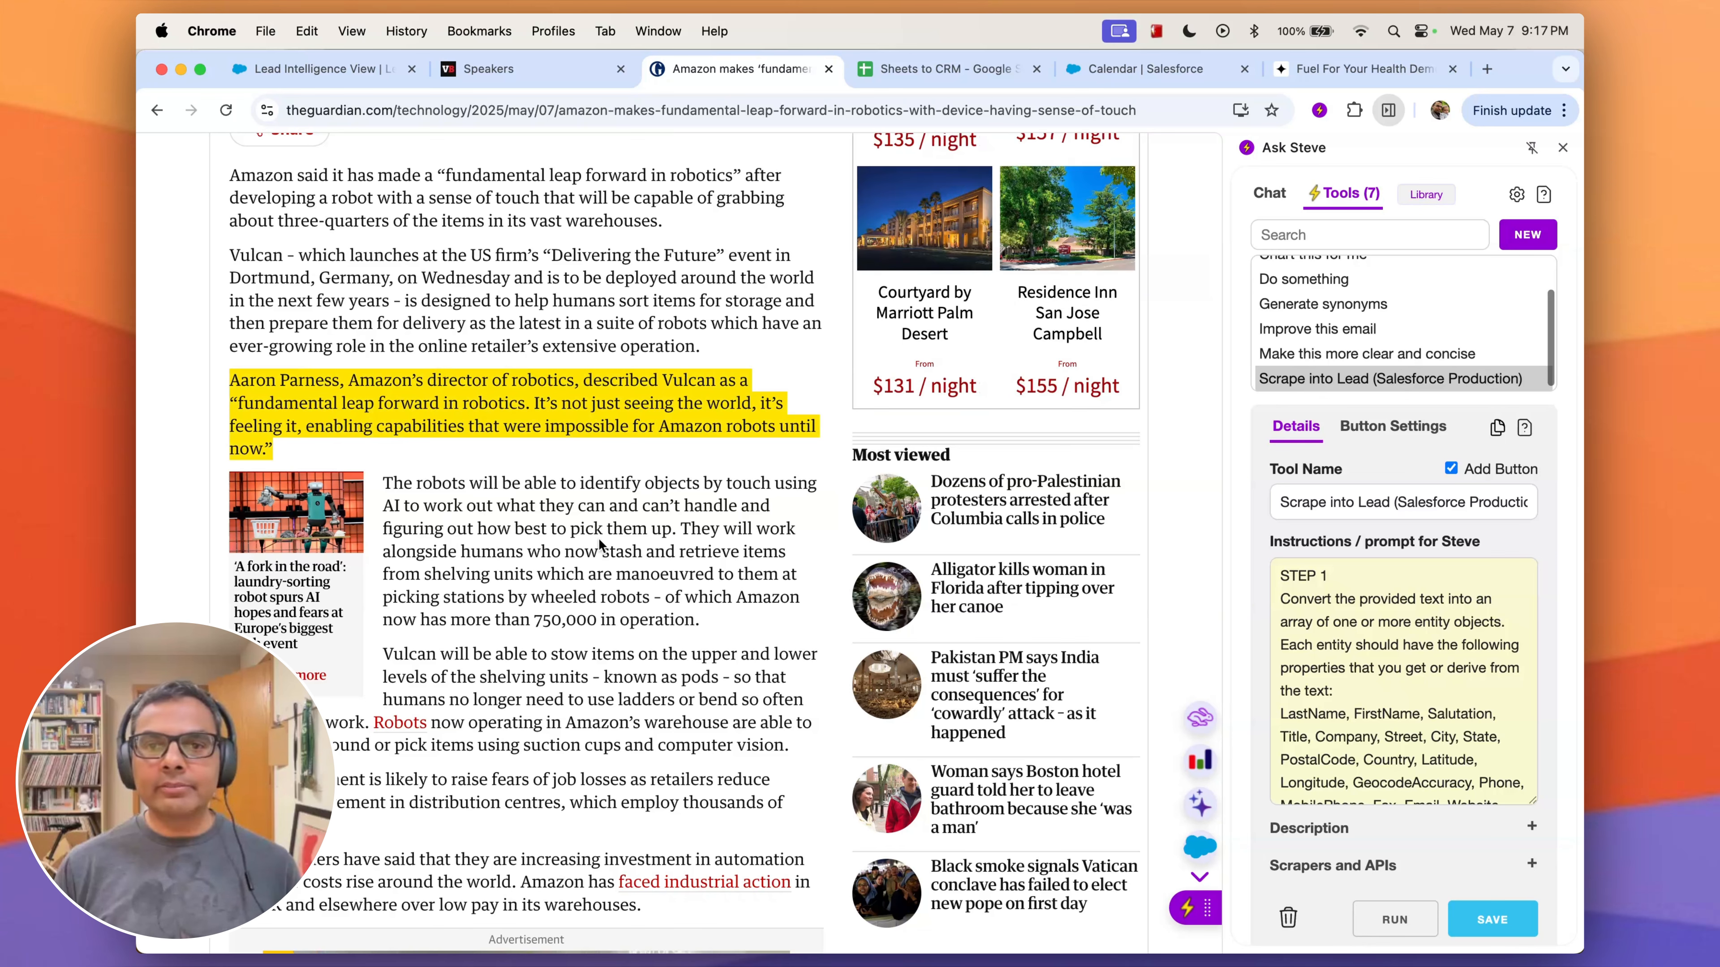
{"action": "left_click", "coordinate": [1210, 853]}
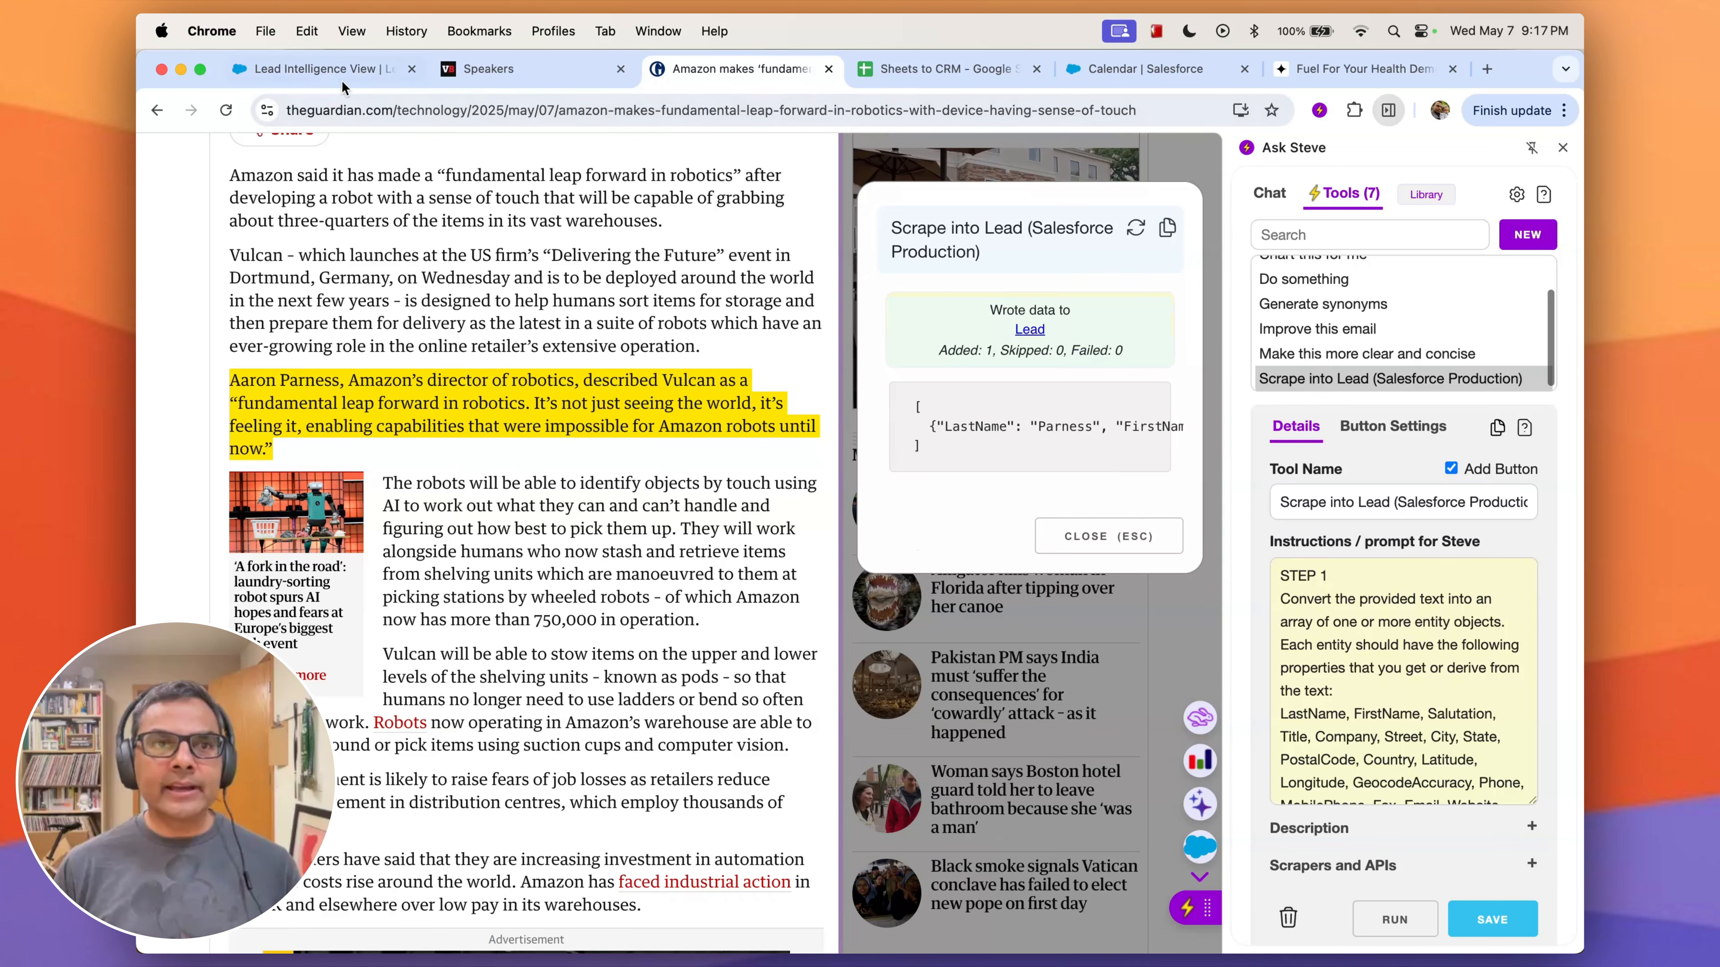
{"action": "left_click", "coordinate": [326, 70]}
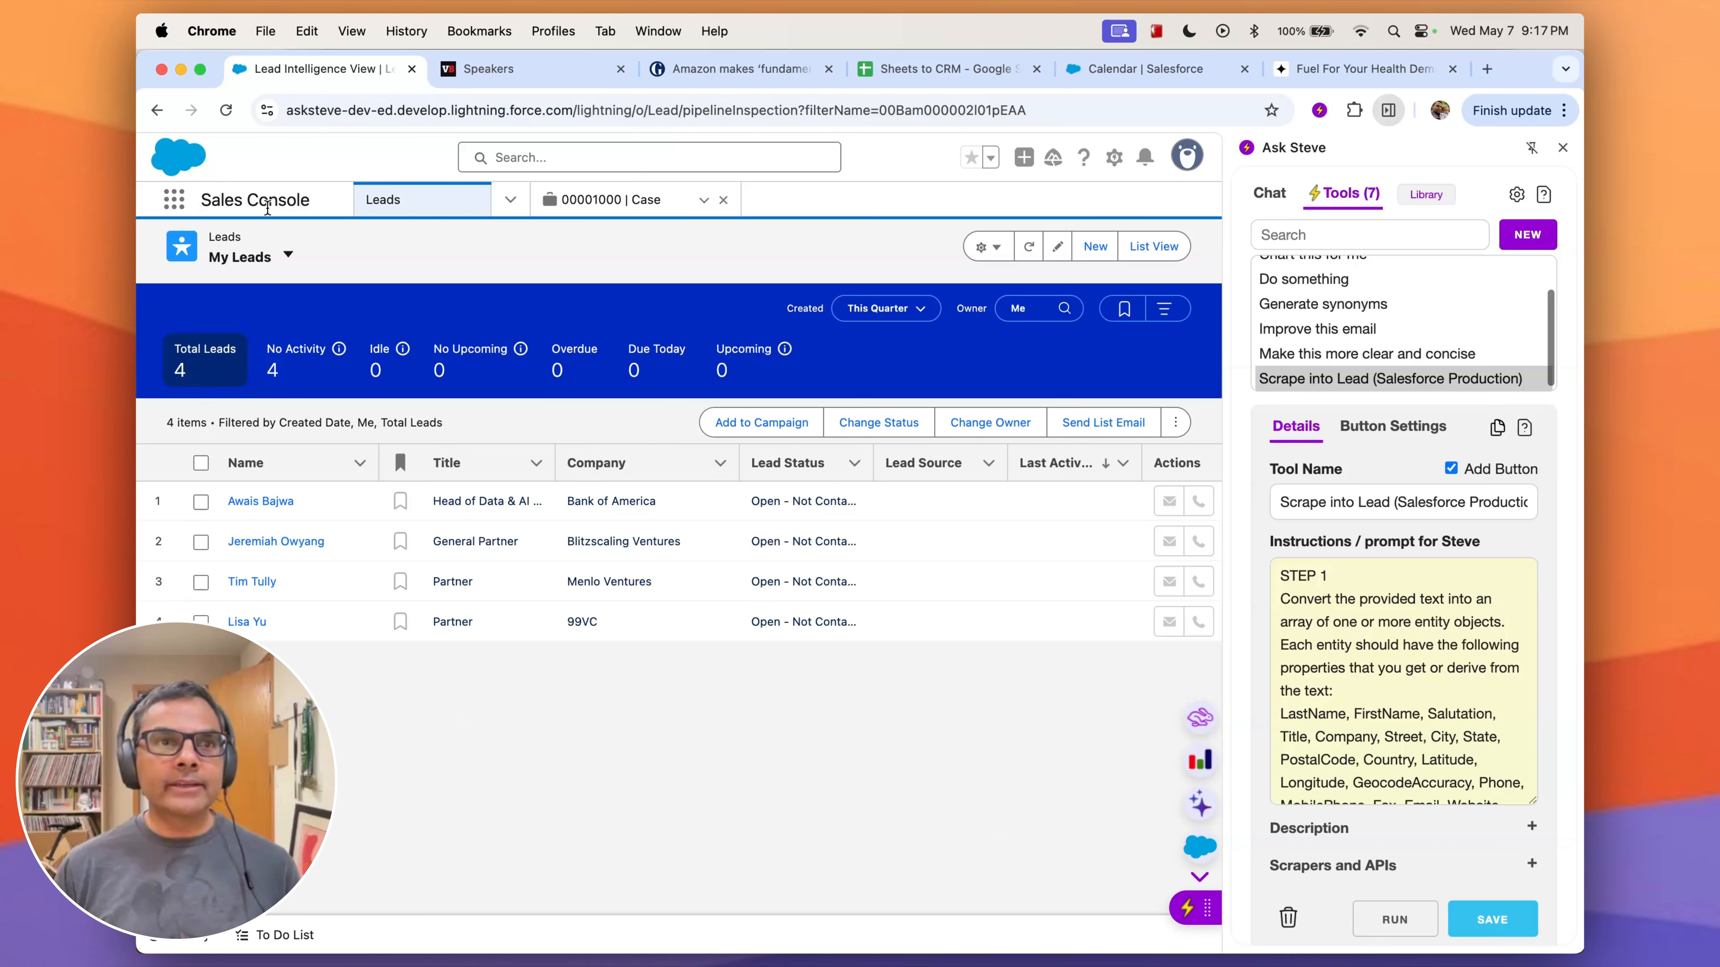
{"action": "left_click", "coordinate": [225, 109]}
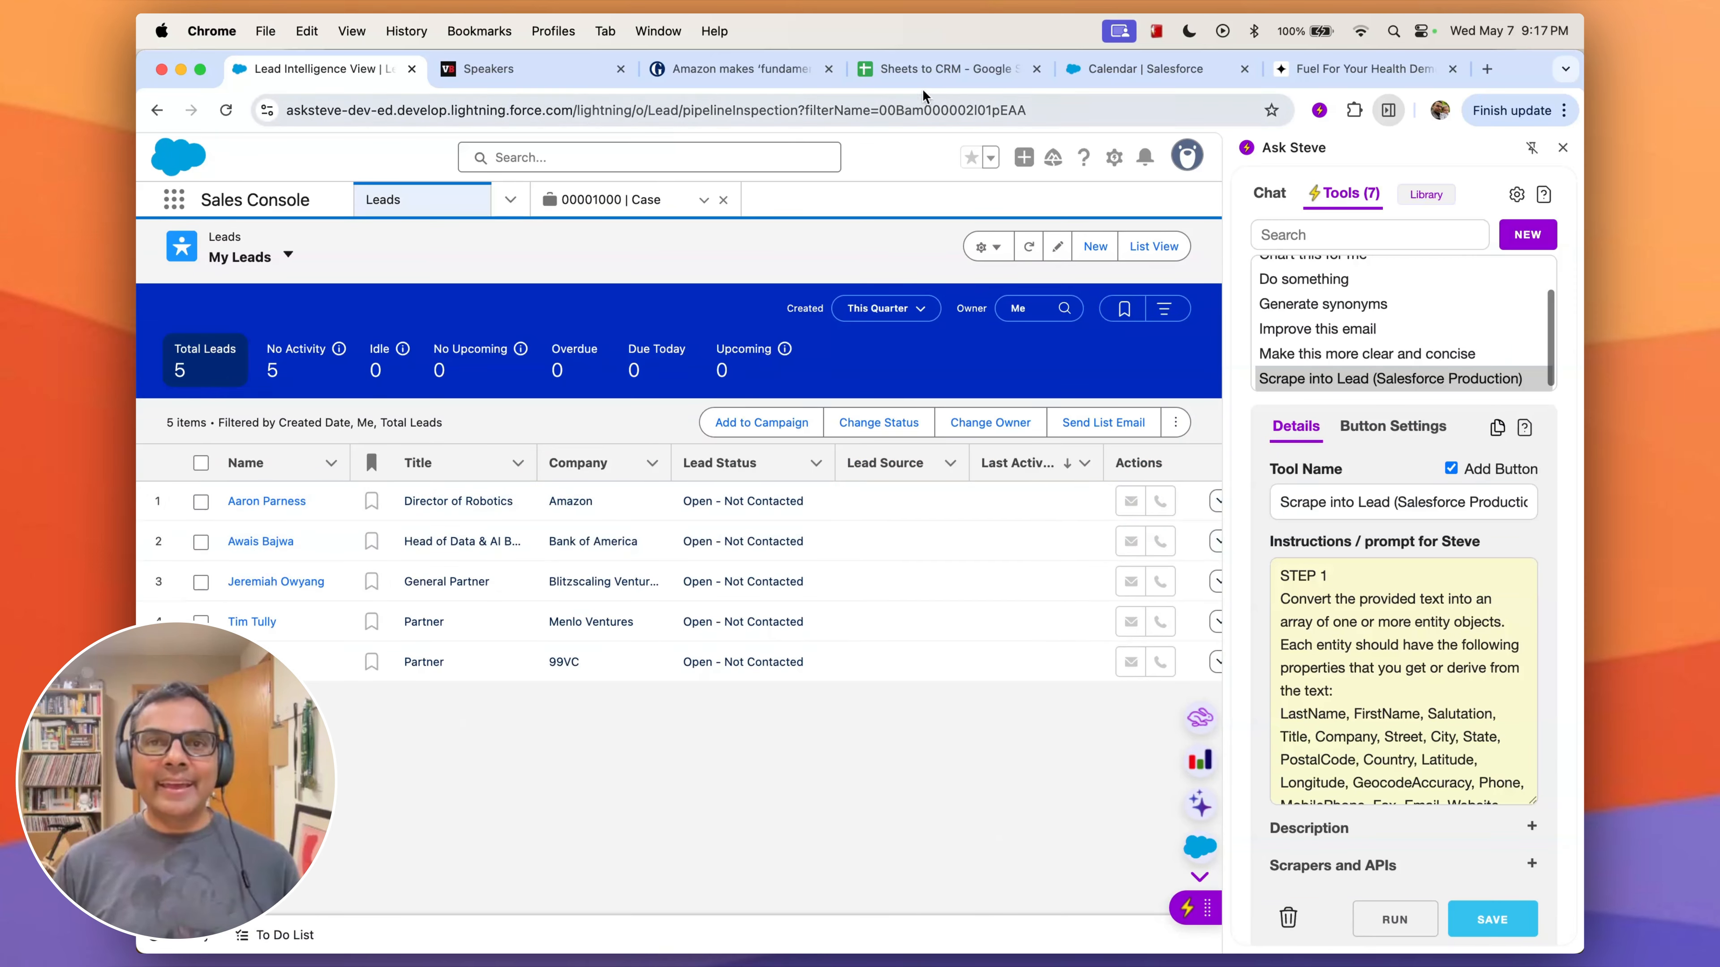
Switch to the "Sheets to CRM" spreadsheet, close the assistant side panel and scrape the Leads sheet into Salesforce leads
{"action": "left_click", "coordinate": [933, 73]}
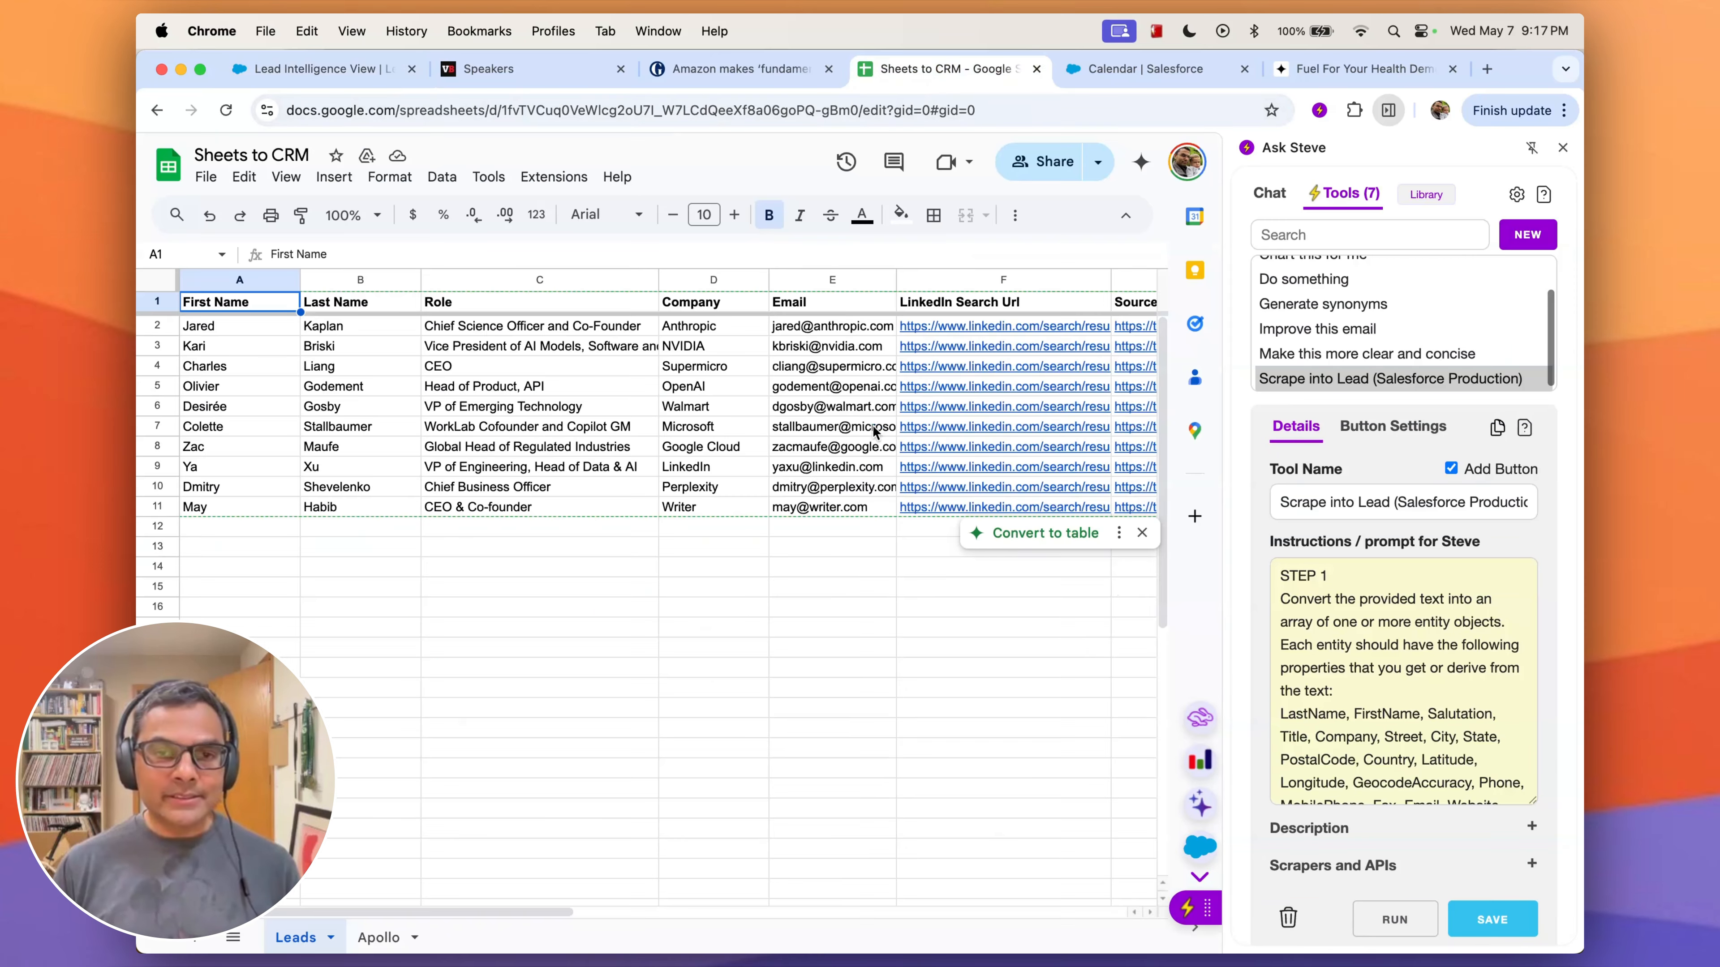
{"action": "left_click", "coordinate": [1563, 146]}
{"action": "left_click", "coordinate": [1324, 591]}
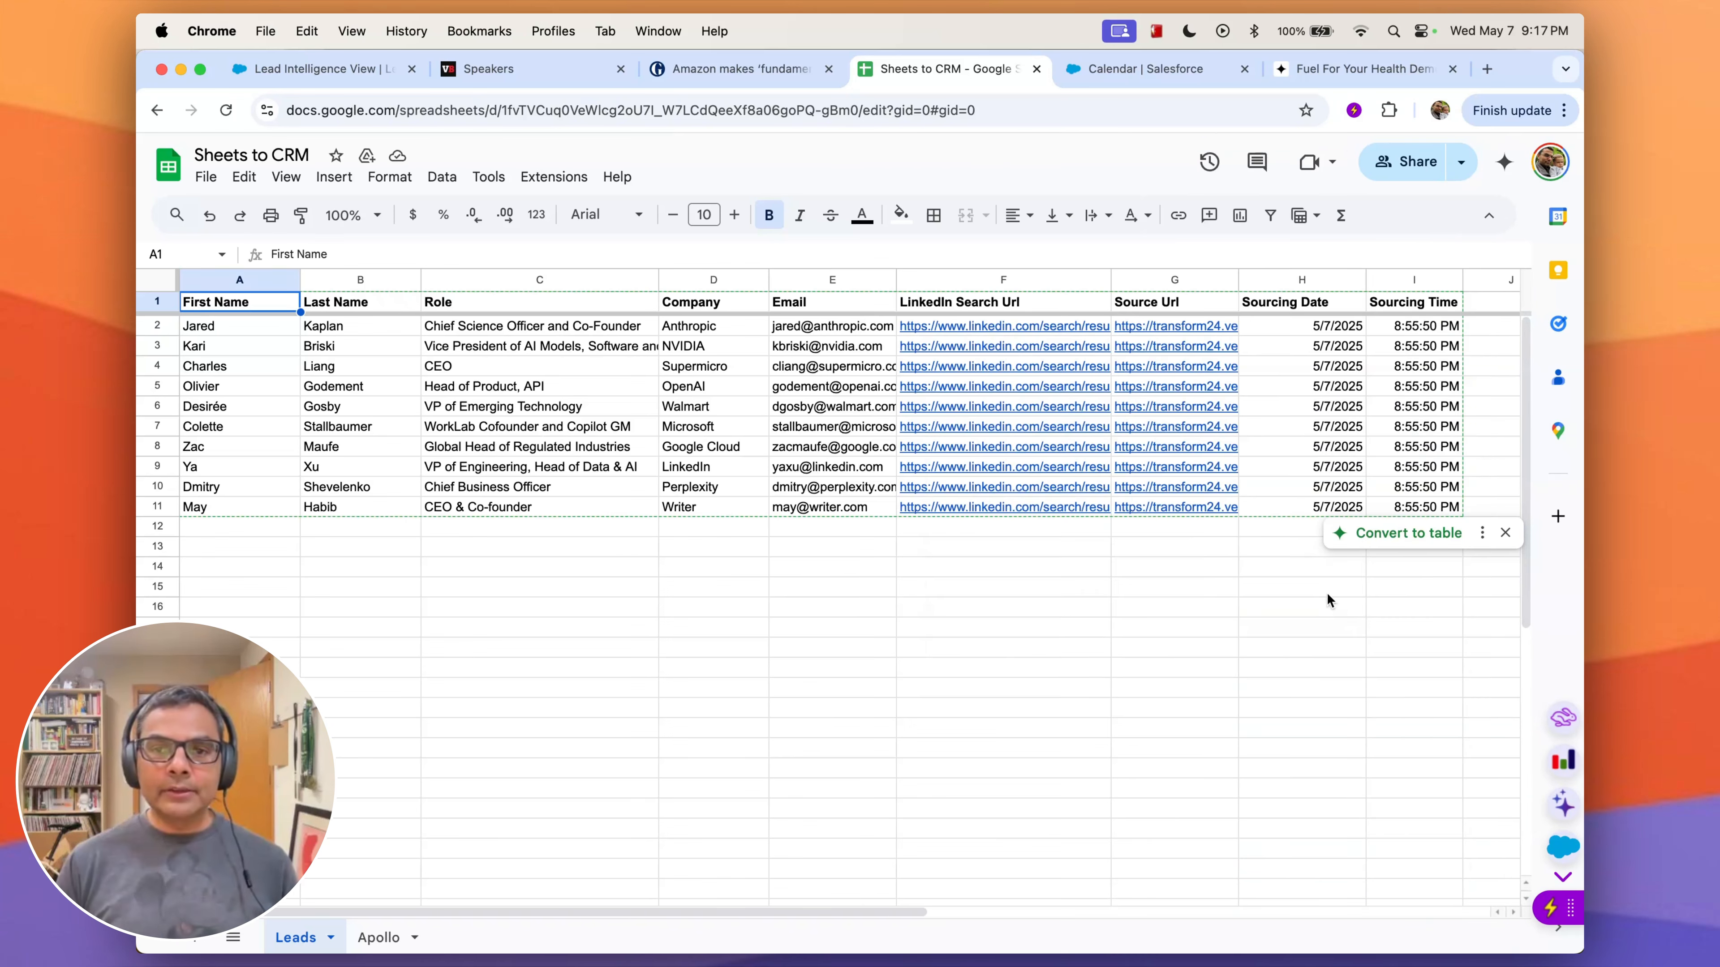
{"action": "left_click", "coordinate": [1158, 550]}
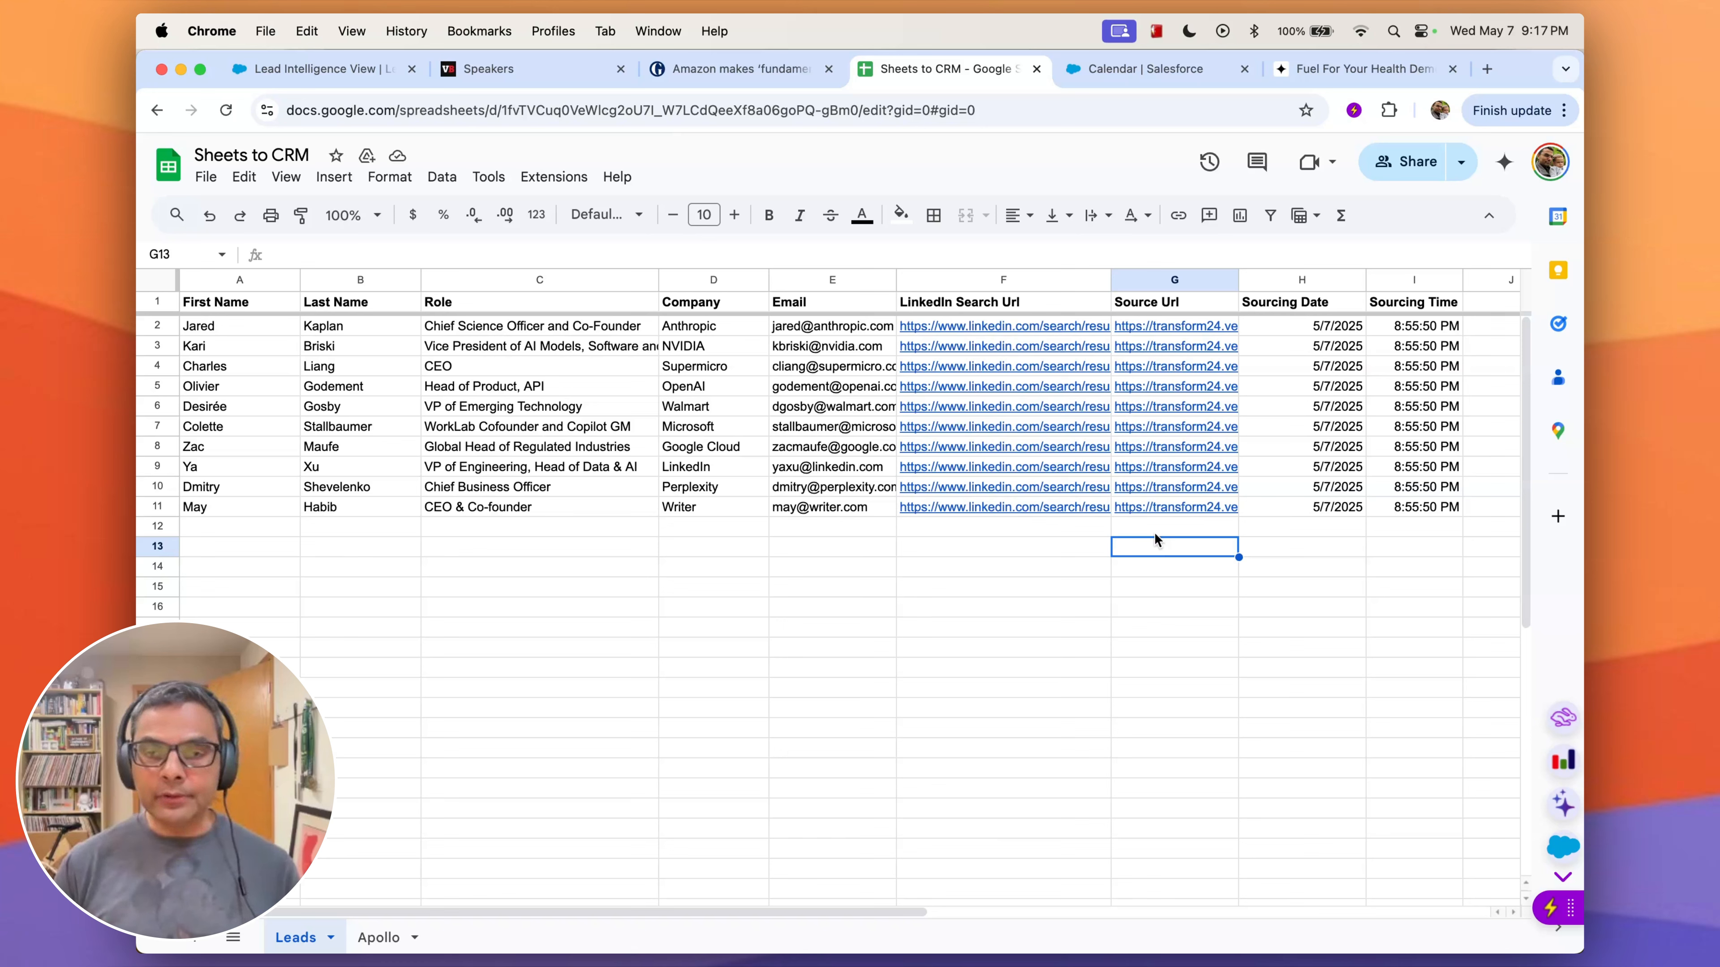
{"action": "left_click", "coordinate": [1119, 526]}
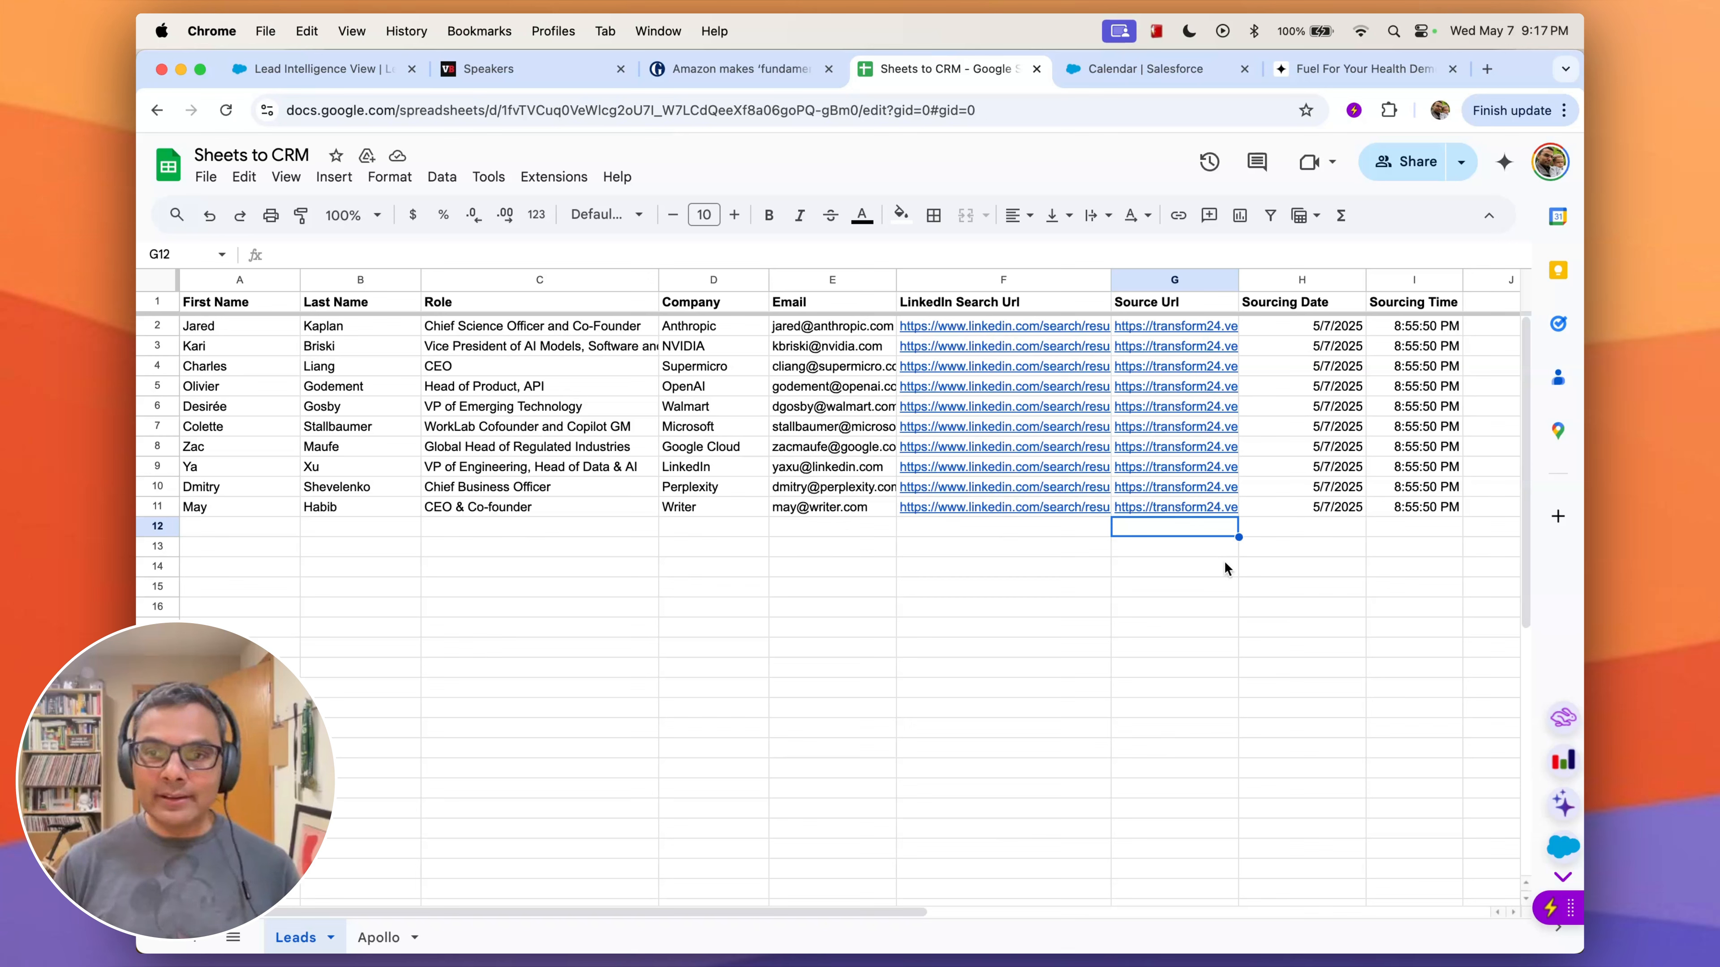
{"action": "left_click", "coordinate": [1563, 847]}
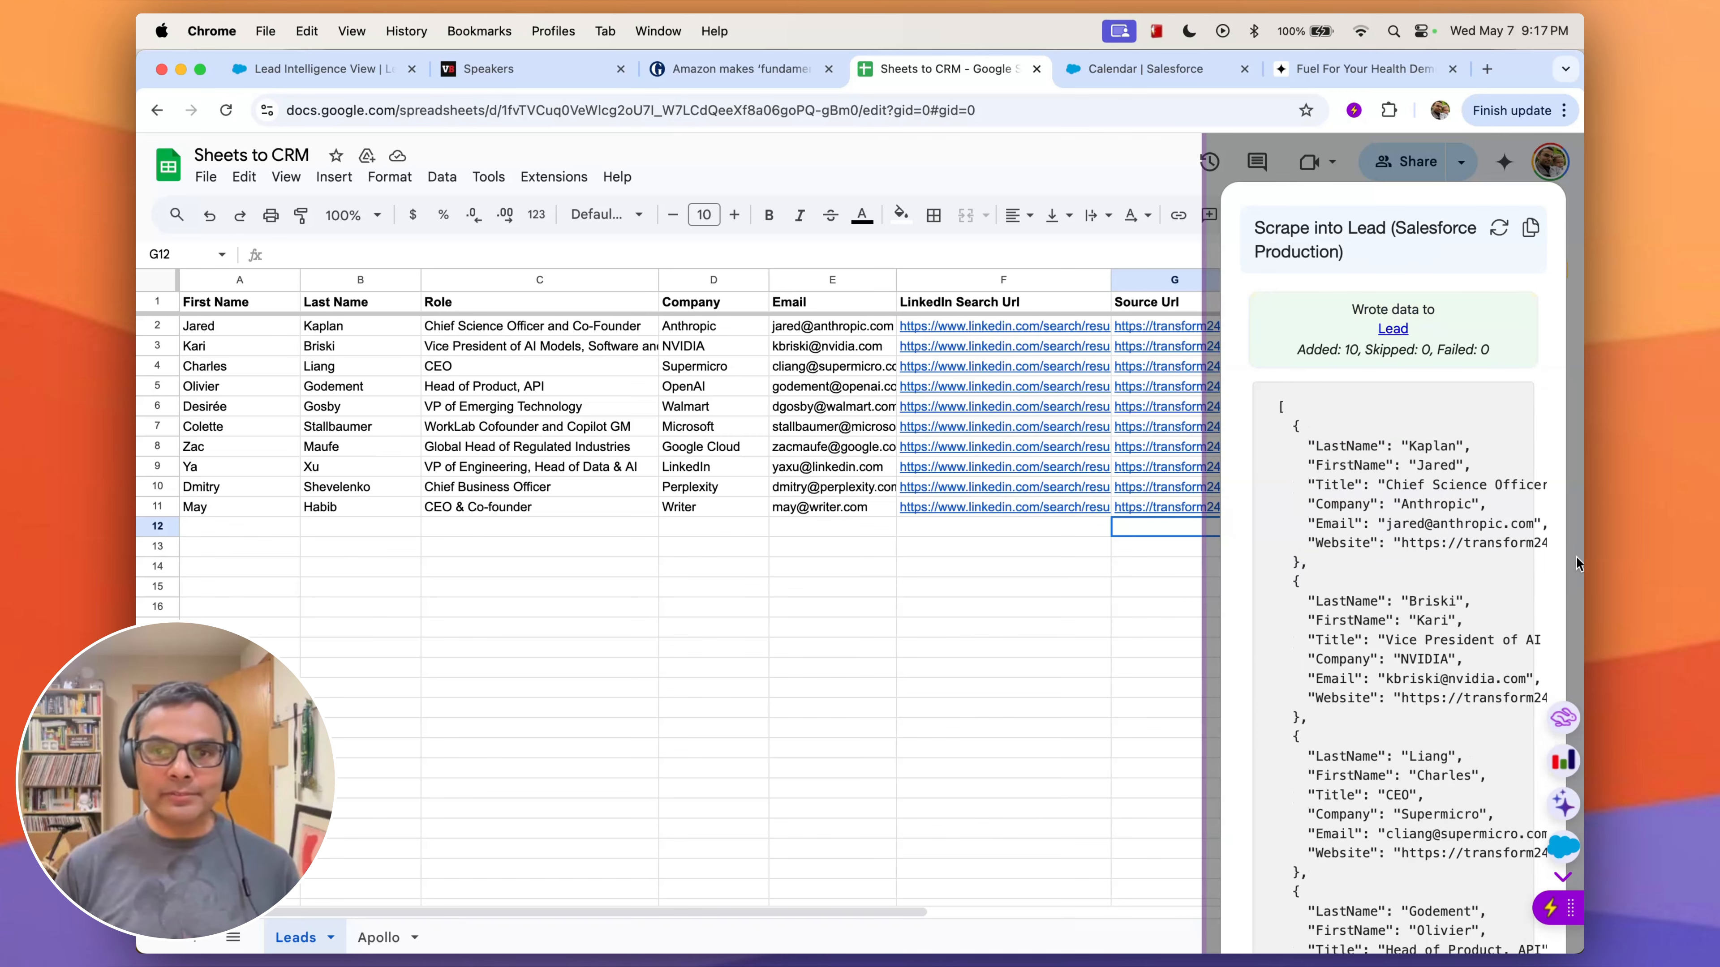
Reload the Salesforce leads list and review the leads imported from the spreadsheet
{"action": "left_click", "coordinate": [347, 74]}
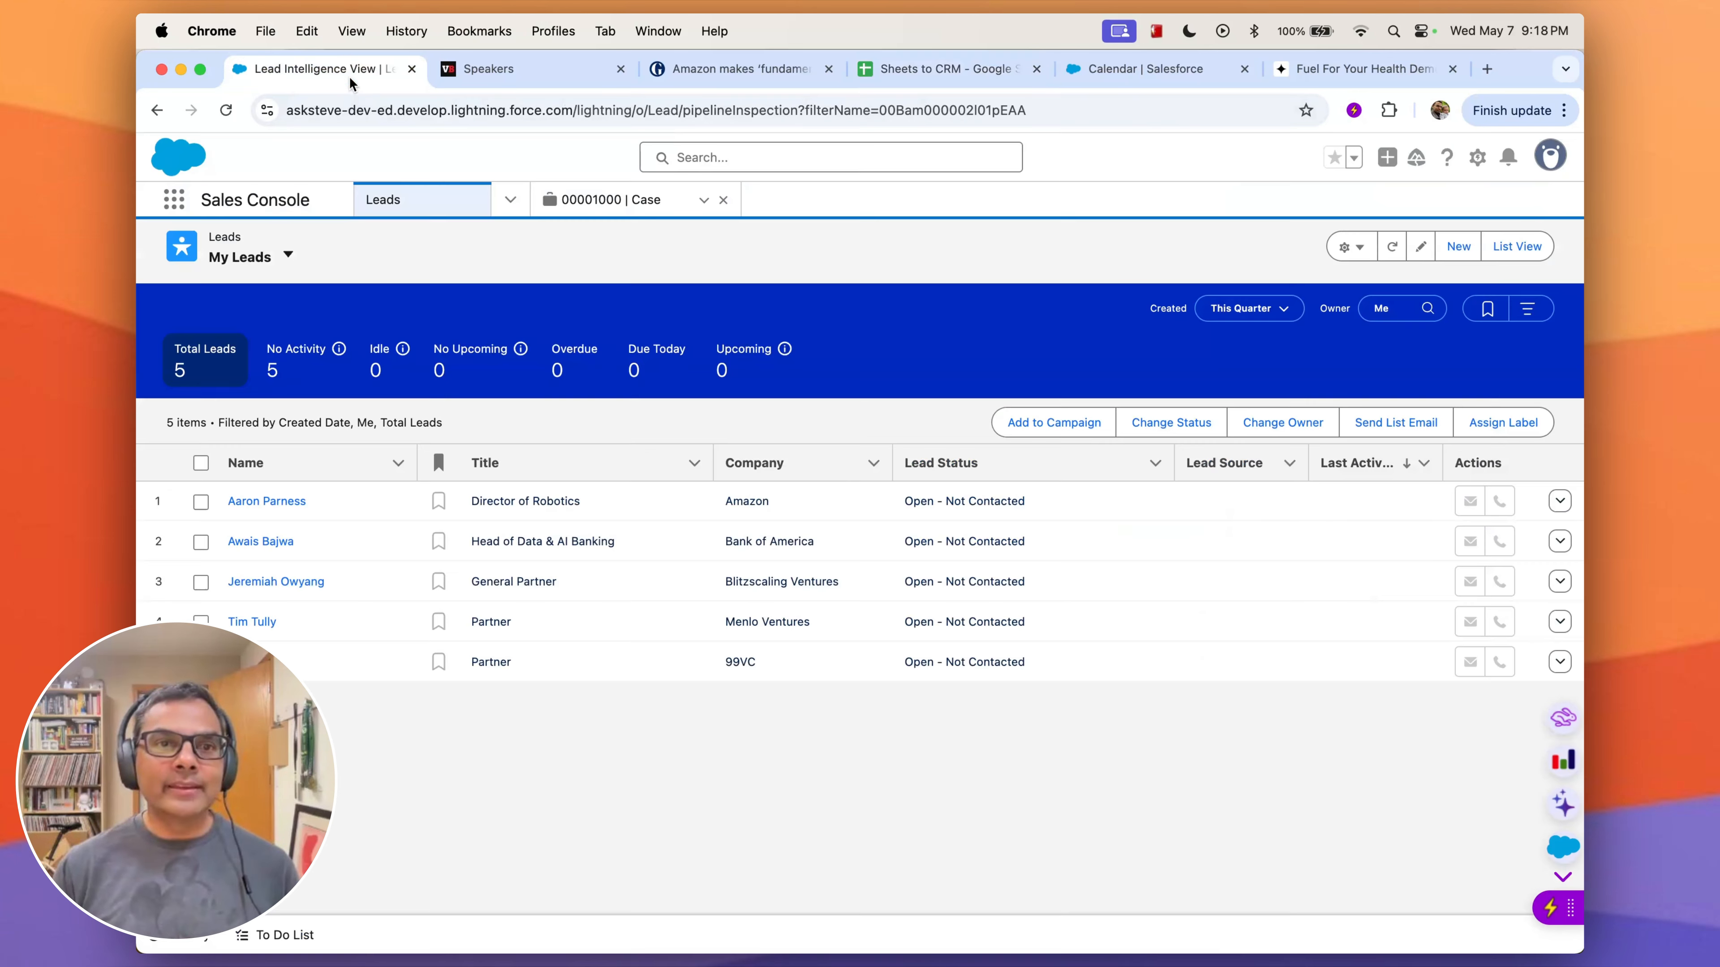
{"action": "left_click", "coordinate": [223, 115]}
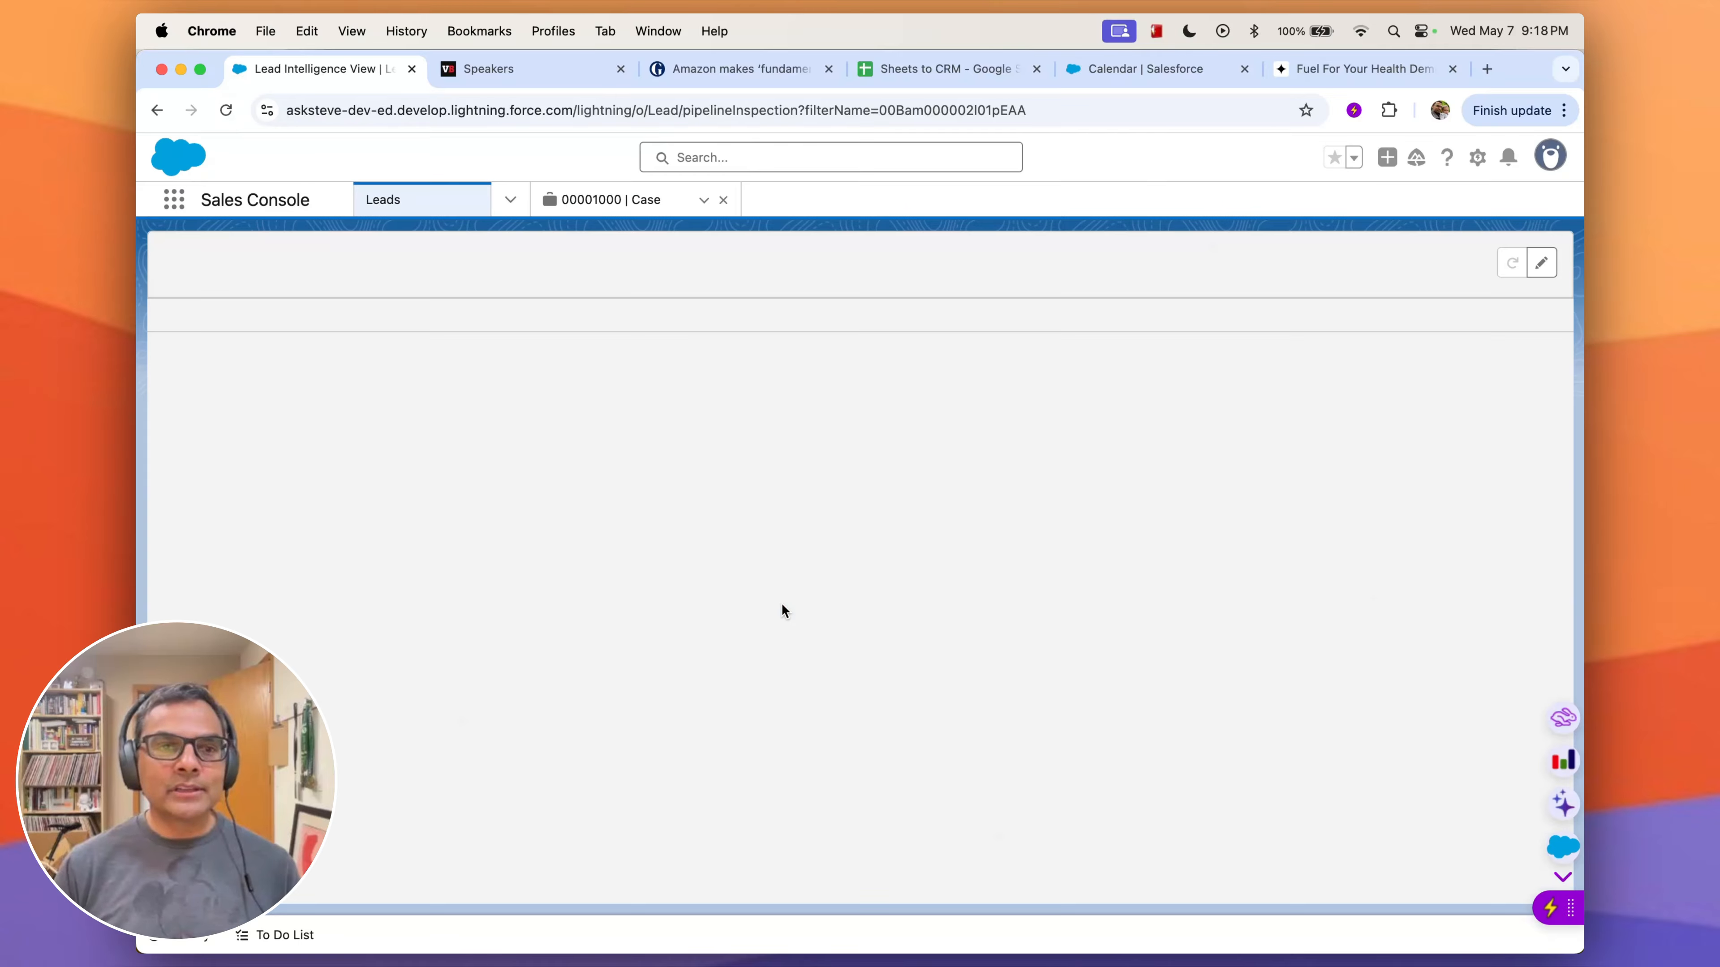
{"action": "scroll", "coordinate": [678, 637], "scroll_direction": "down", "scroll_amount": 5}
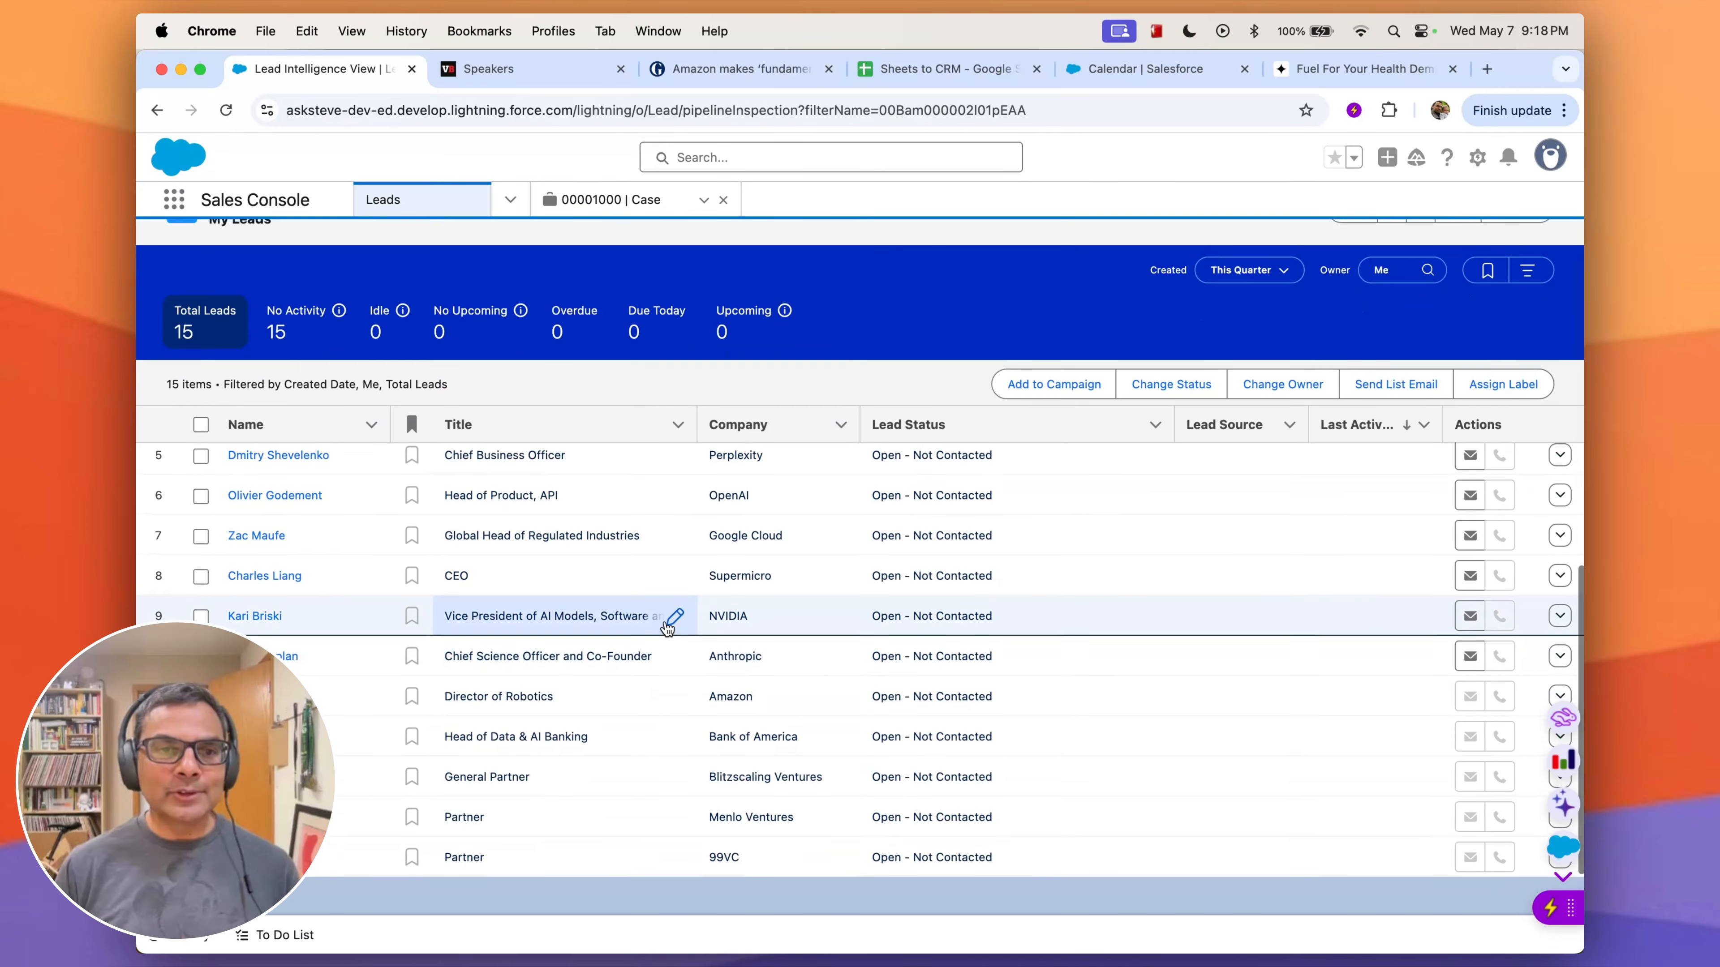
{"action": "scroll", "coordinate": [672, 657], "scroll_direction": "up", "scroll_amount": 4}
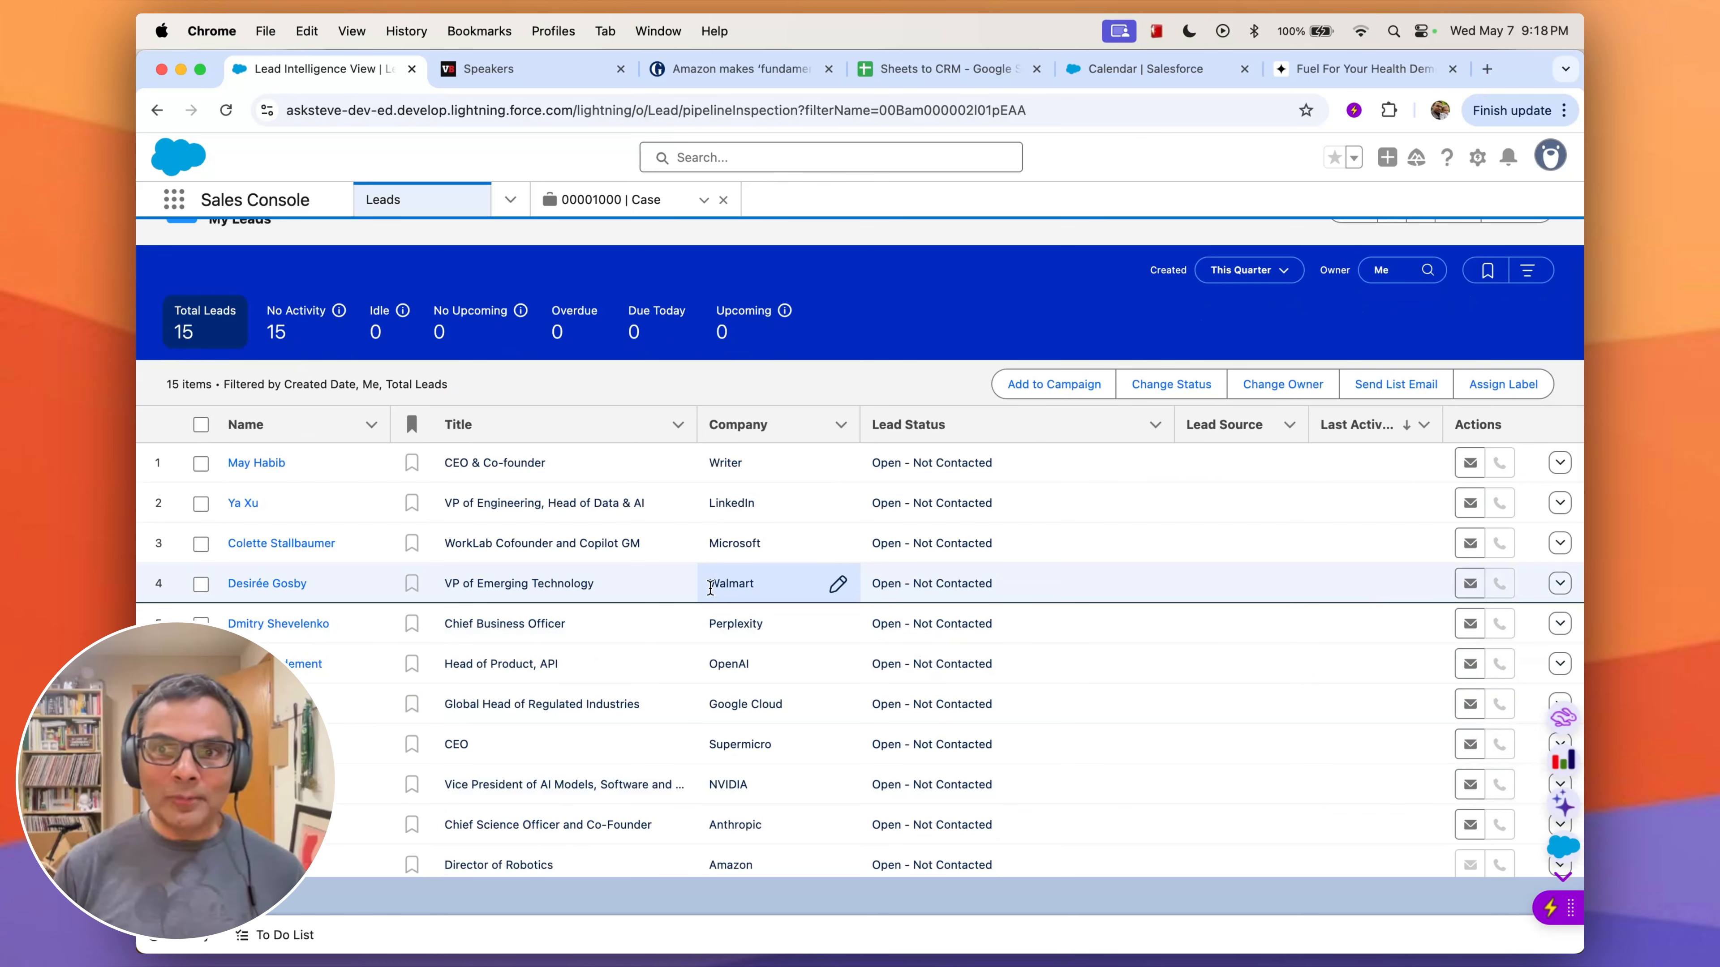
{"action": "scroll", "coordinate": [761, 298], "scroll_direction": "up", "scroll_amount": 1}
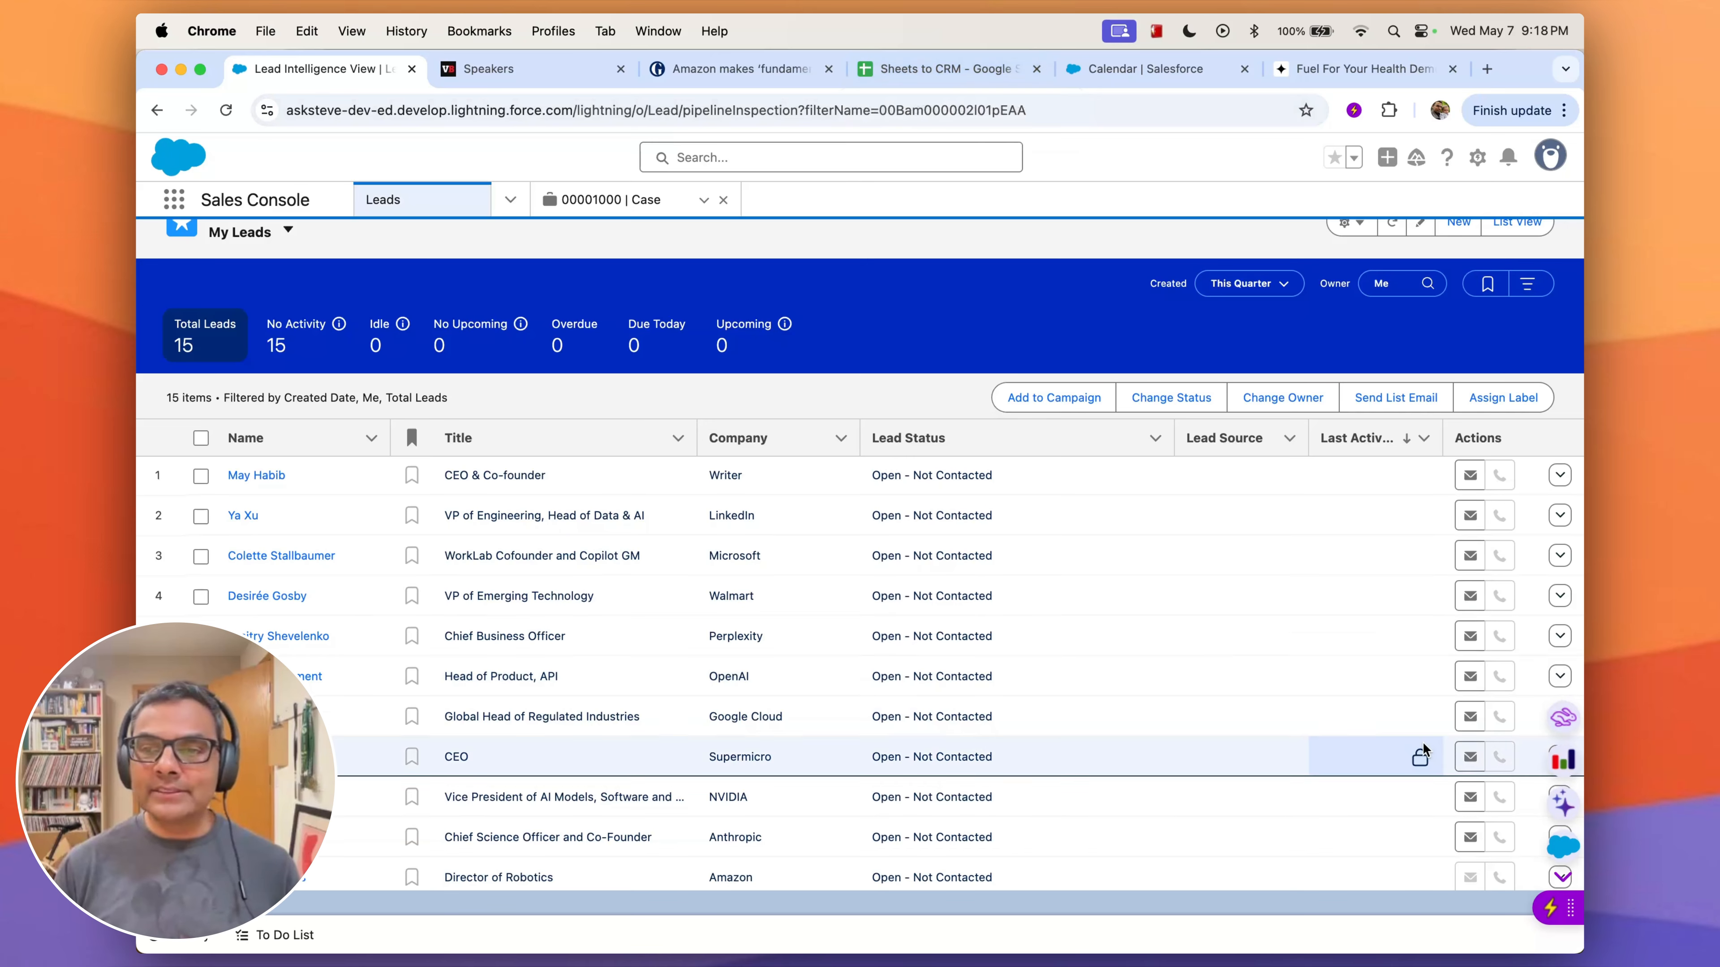
Open the Ask Steve side panel and show the details of the "Scrape into Lead (Salesforce Production)" tool
{"action": "scroll", "coordinate": [1422, 757], "scroll_direction": "down", "scroll_amount": 1}
{"action": "left_click", "coordinate": [1552, 906]}
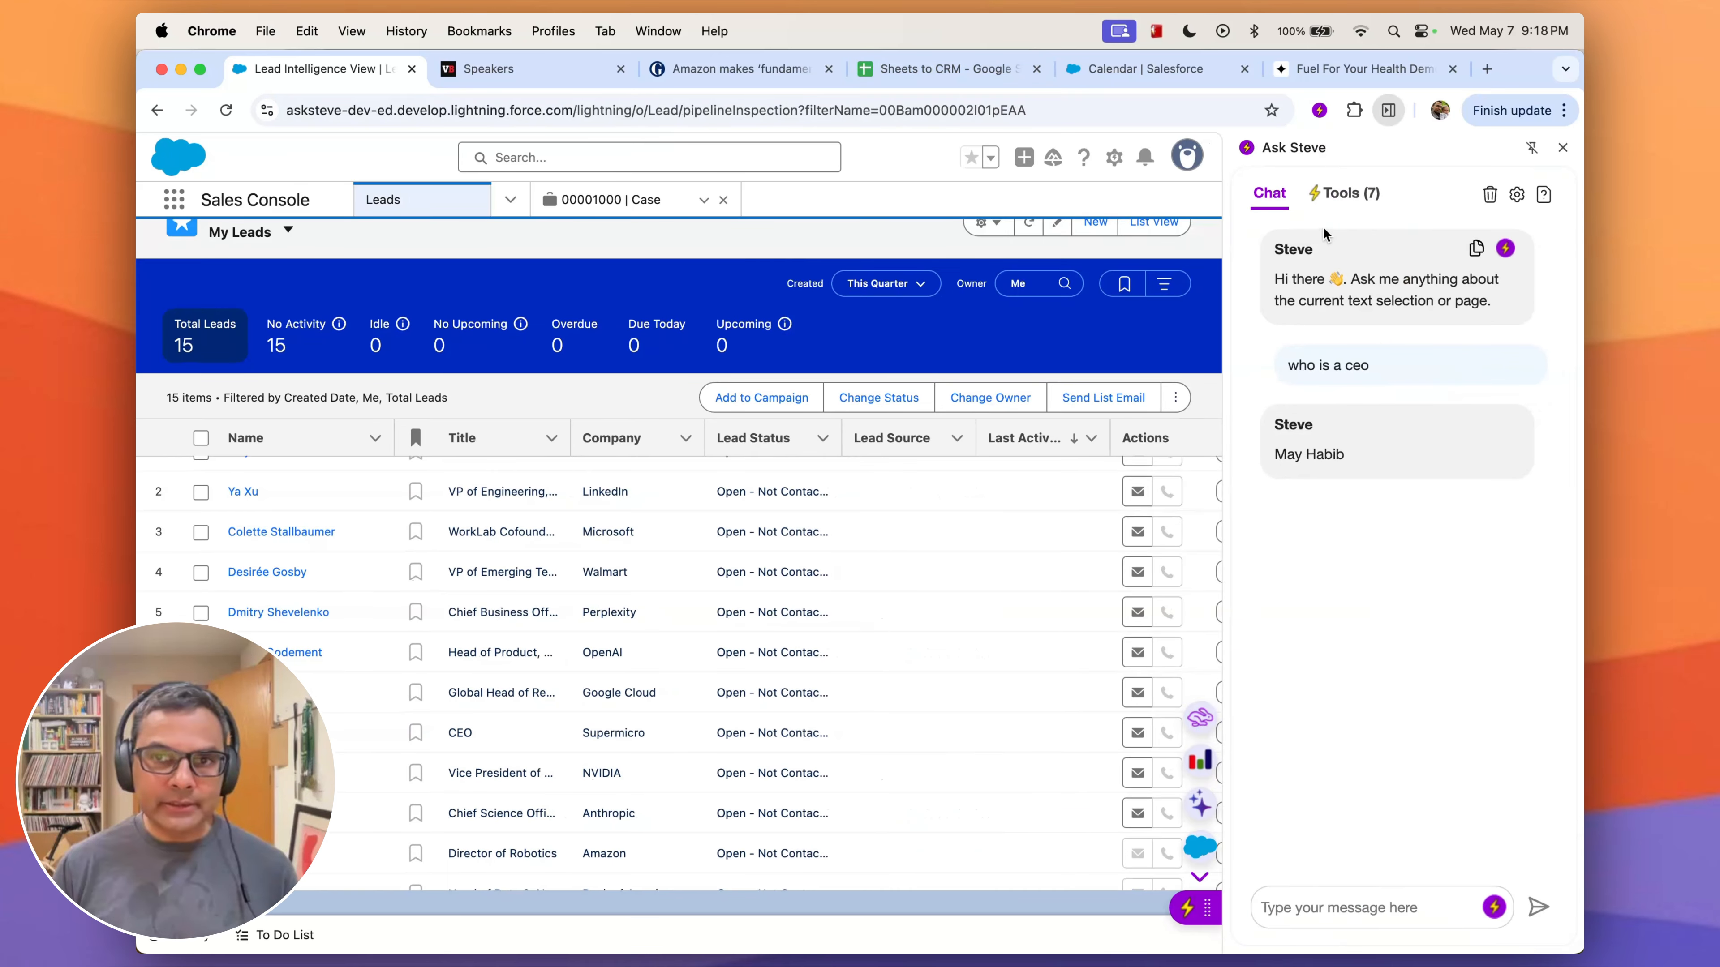
{"action": "left_click", "coordinate": [1344, 194]}
{"action": "left_click", "coordinate": [1343, 377]}
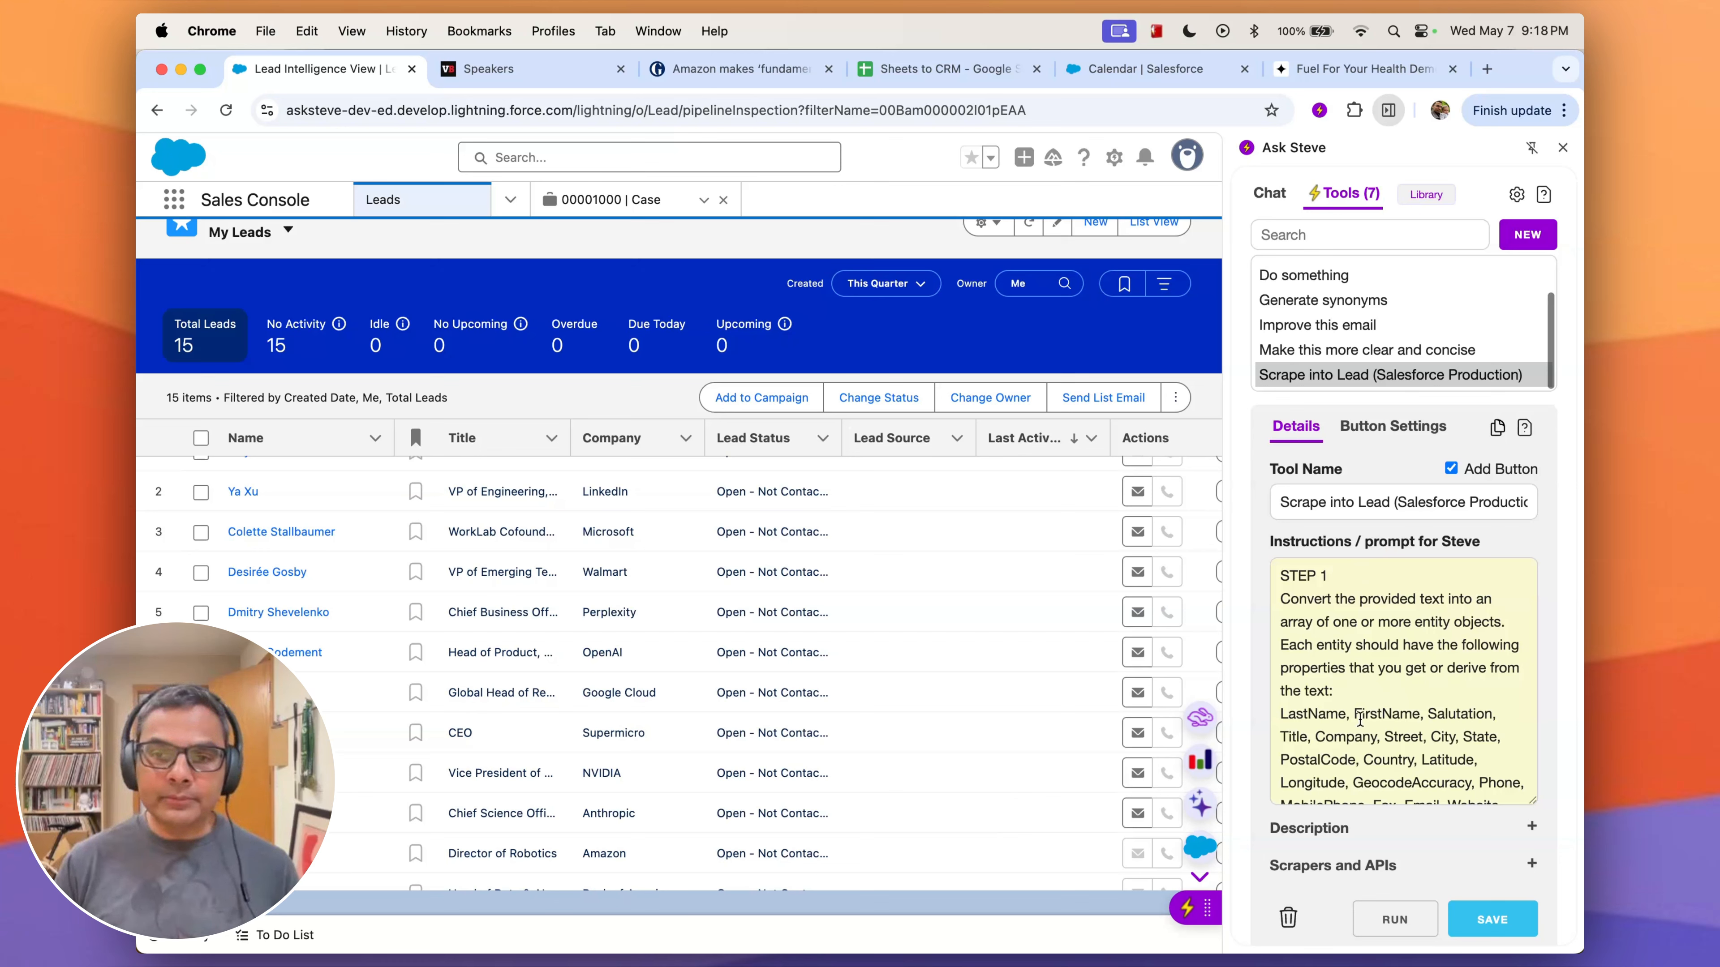
Examine the tool's instructions, covering the lead properties, the allowed options per property and the STEP 2 JSON output format
{"action": "scroll", "coordinate": [1356, 718], "scroll_direction": "down", "scroll_amount": 2}
{"action": "scroll", "coordinate": [1360, 671], "scroll_direction": "up", "scroll_amount": 2}
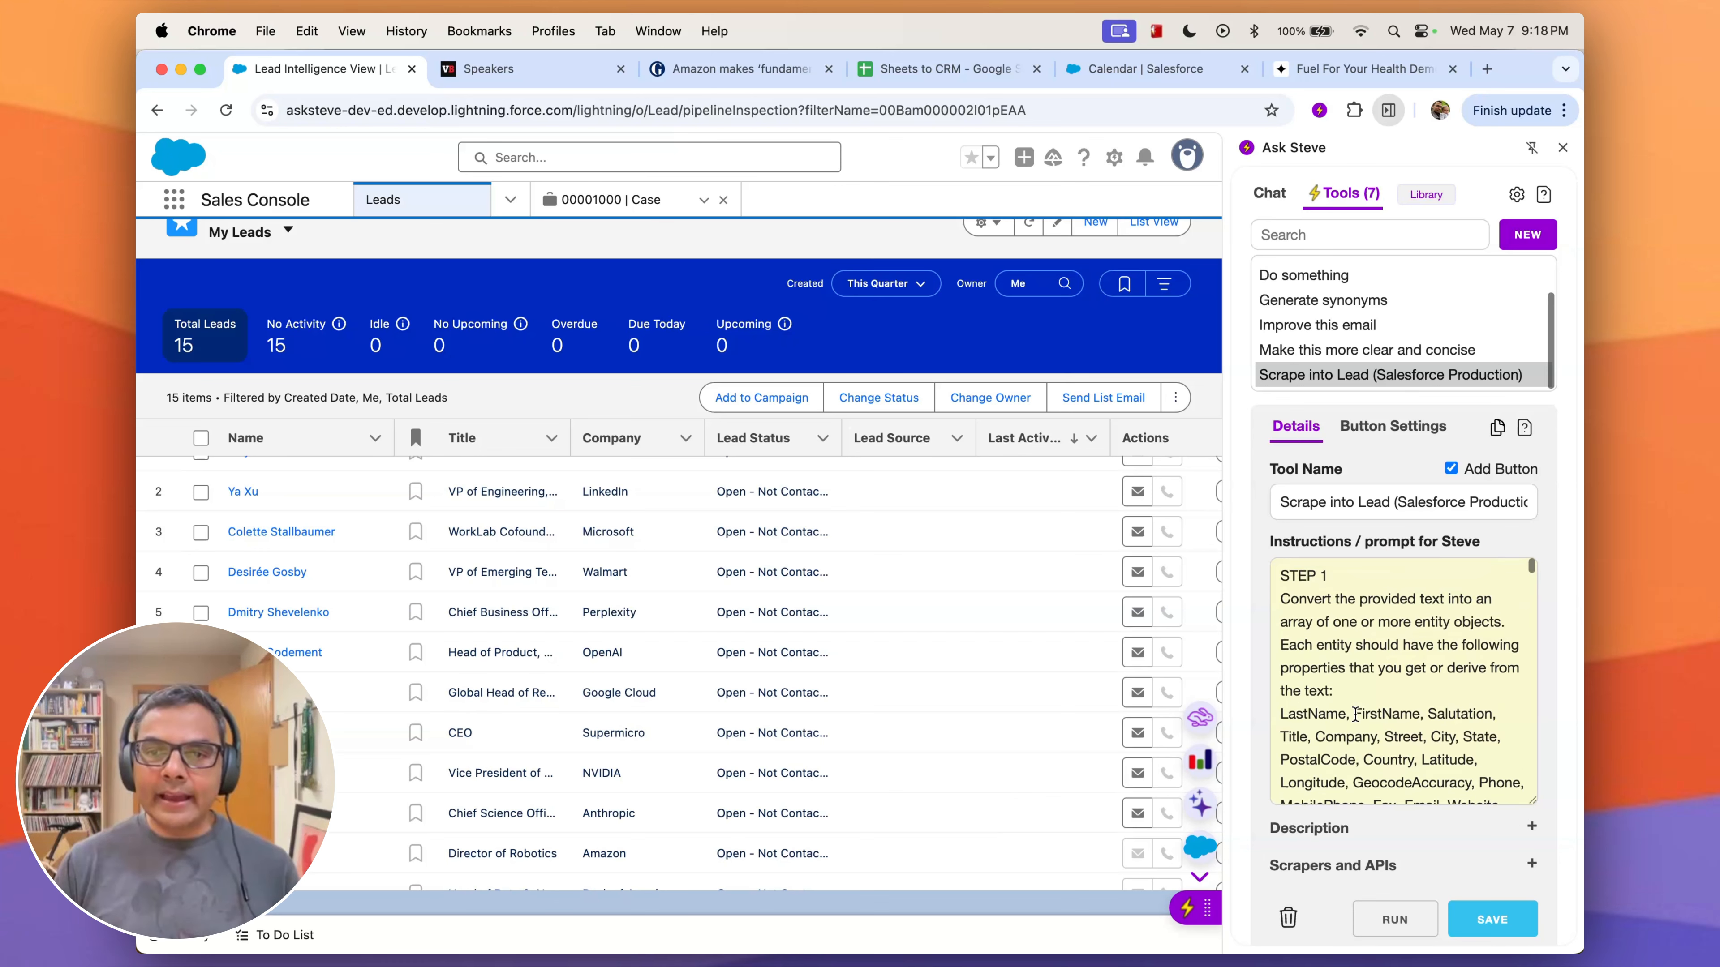
{"action": "scroll", "coordinate": [1357, 670], "scroll_direction": "down", "scroll_amount": 3}
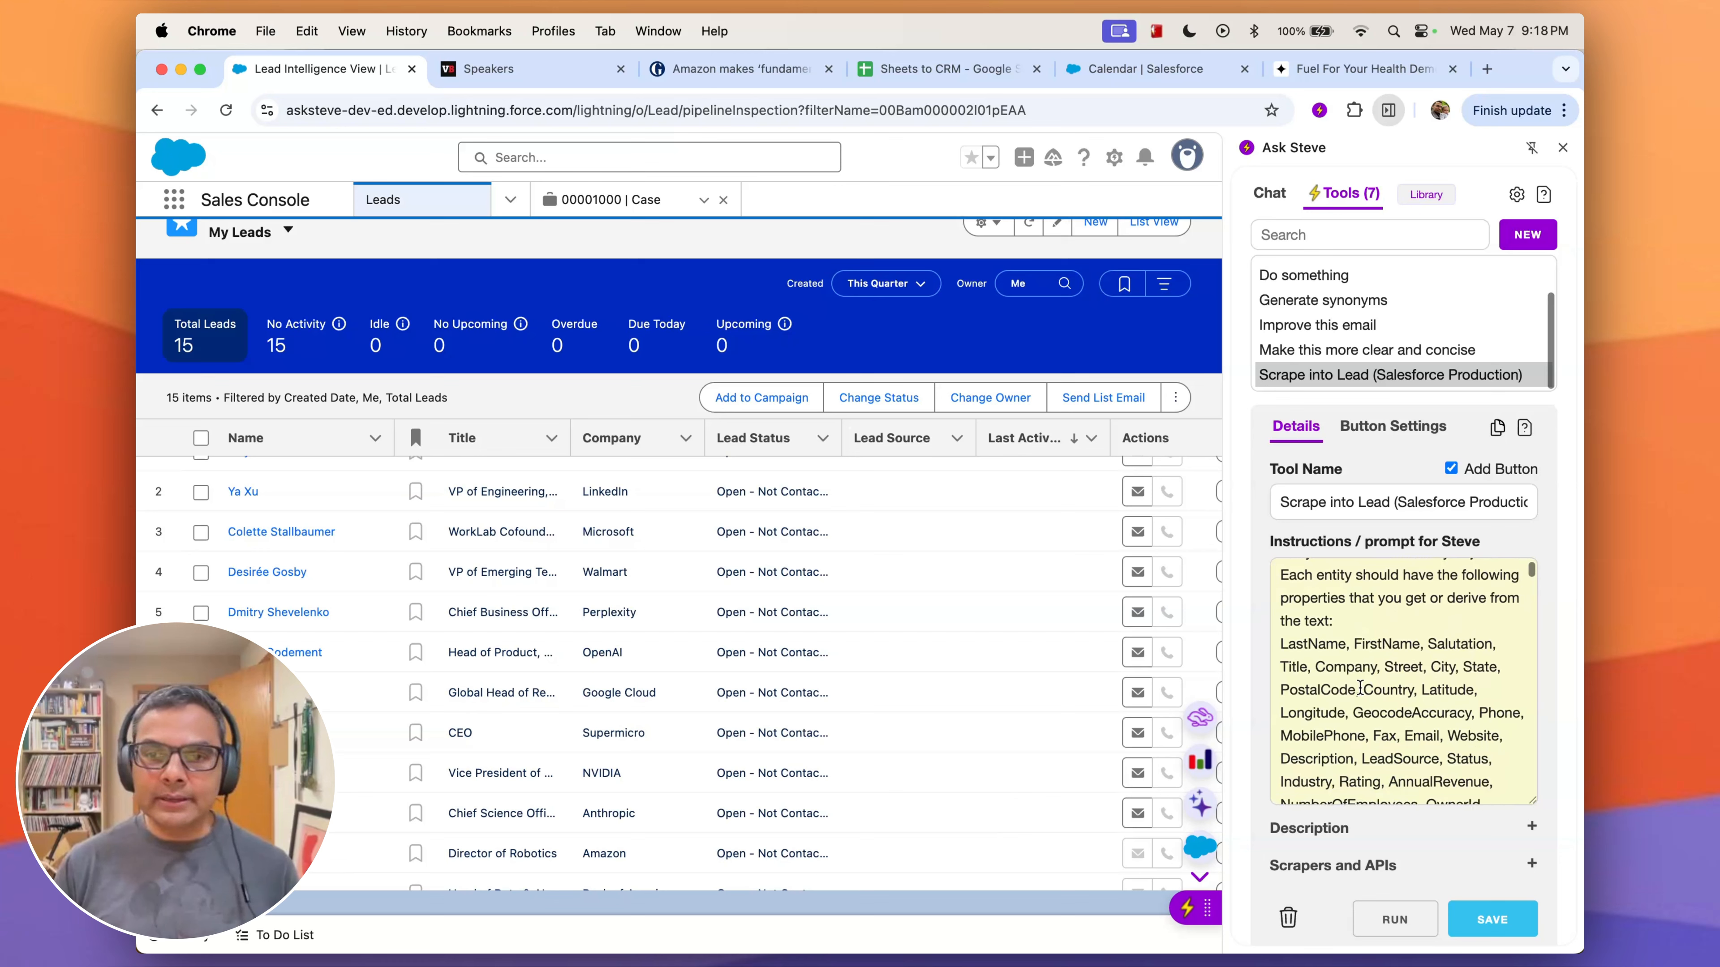
{"action": "scroll", "coordinate": [1378, 735], "scroll_direction": "down", "scroll_amount": 10}
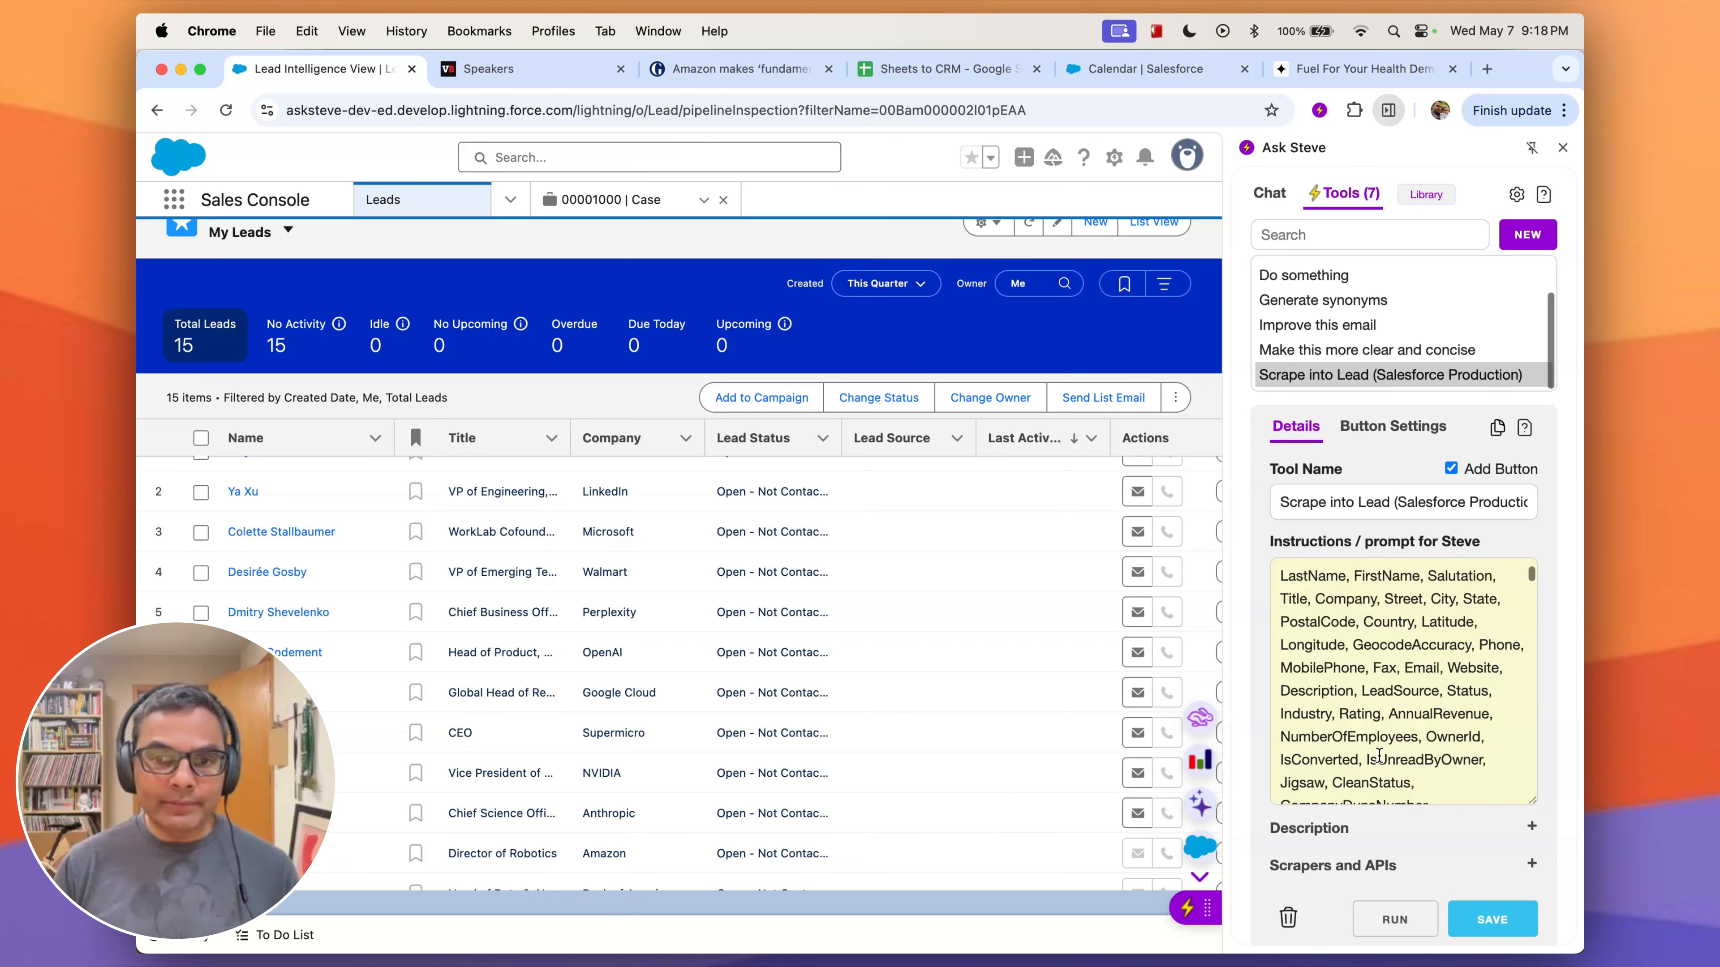
{"action": "scroll", "coordinate": [1377, 754], "scroll_direction": "down", "scroll_amount": 2}
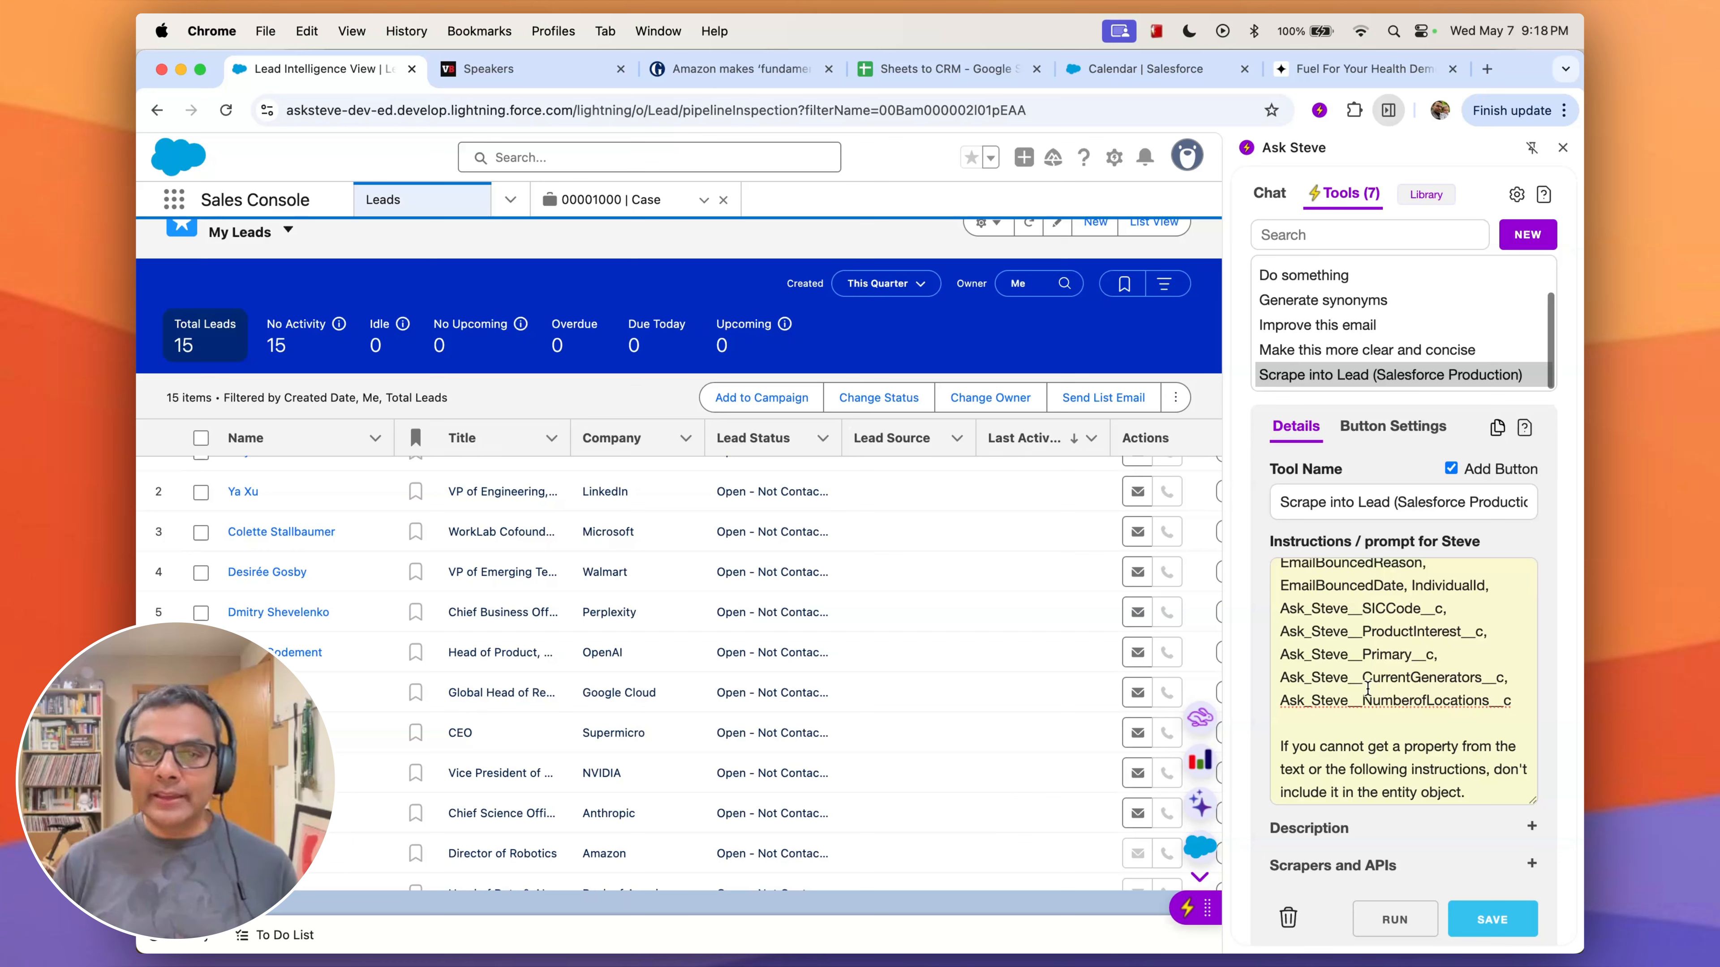
{"action": "scroll", "coordinate": [1378, 734], "scroll_direction": "down", "scroll_amount": 3}
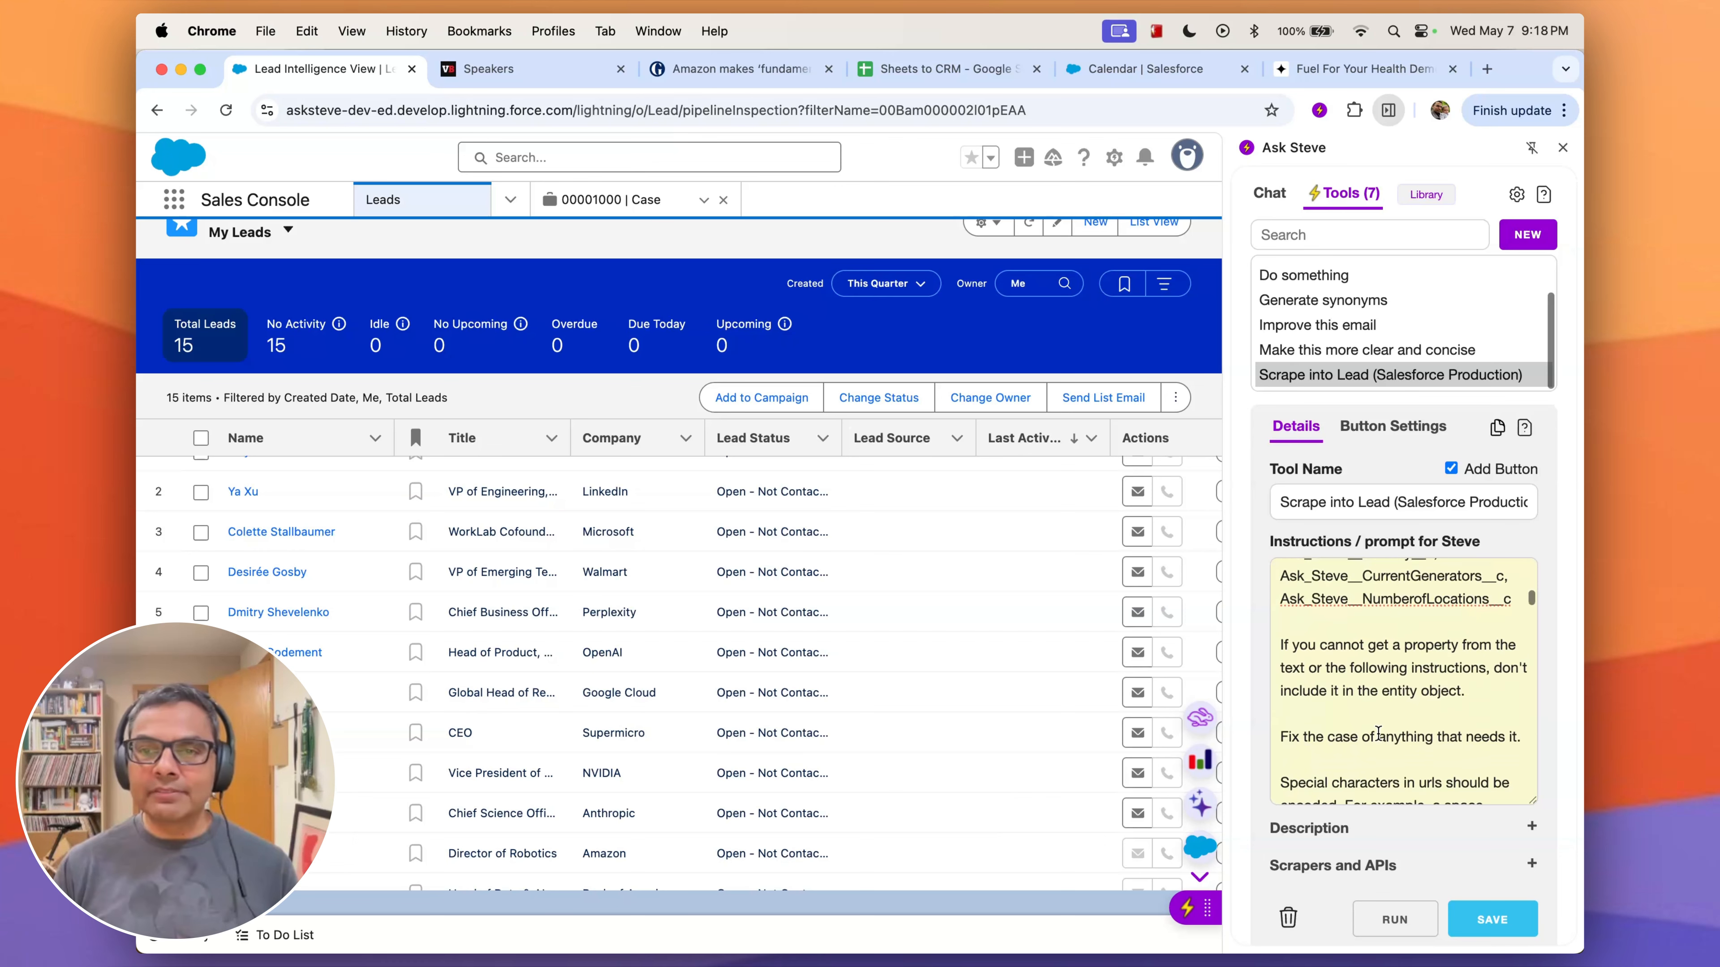
{"action": "scroll", "coordinate": [1405, 711], "scroll_direction": "down", "scroll_amount": 5}
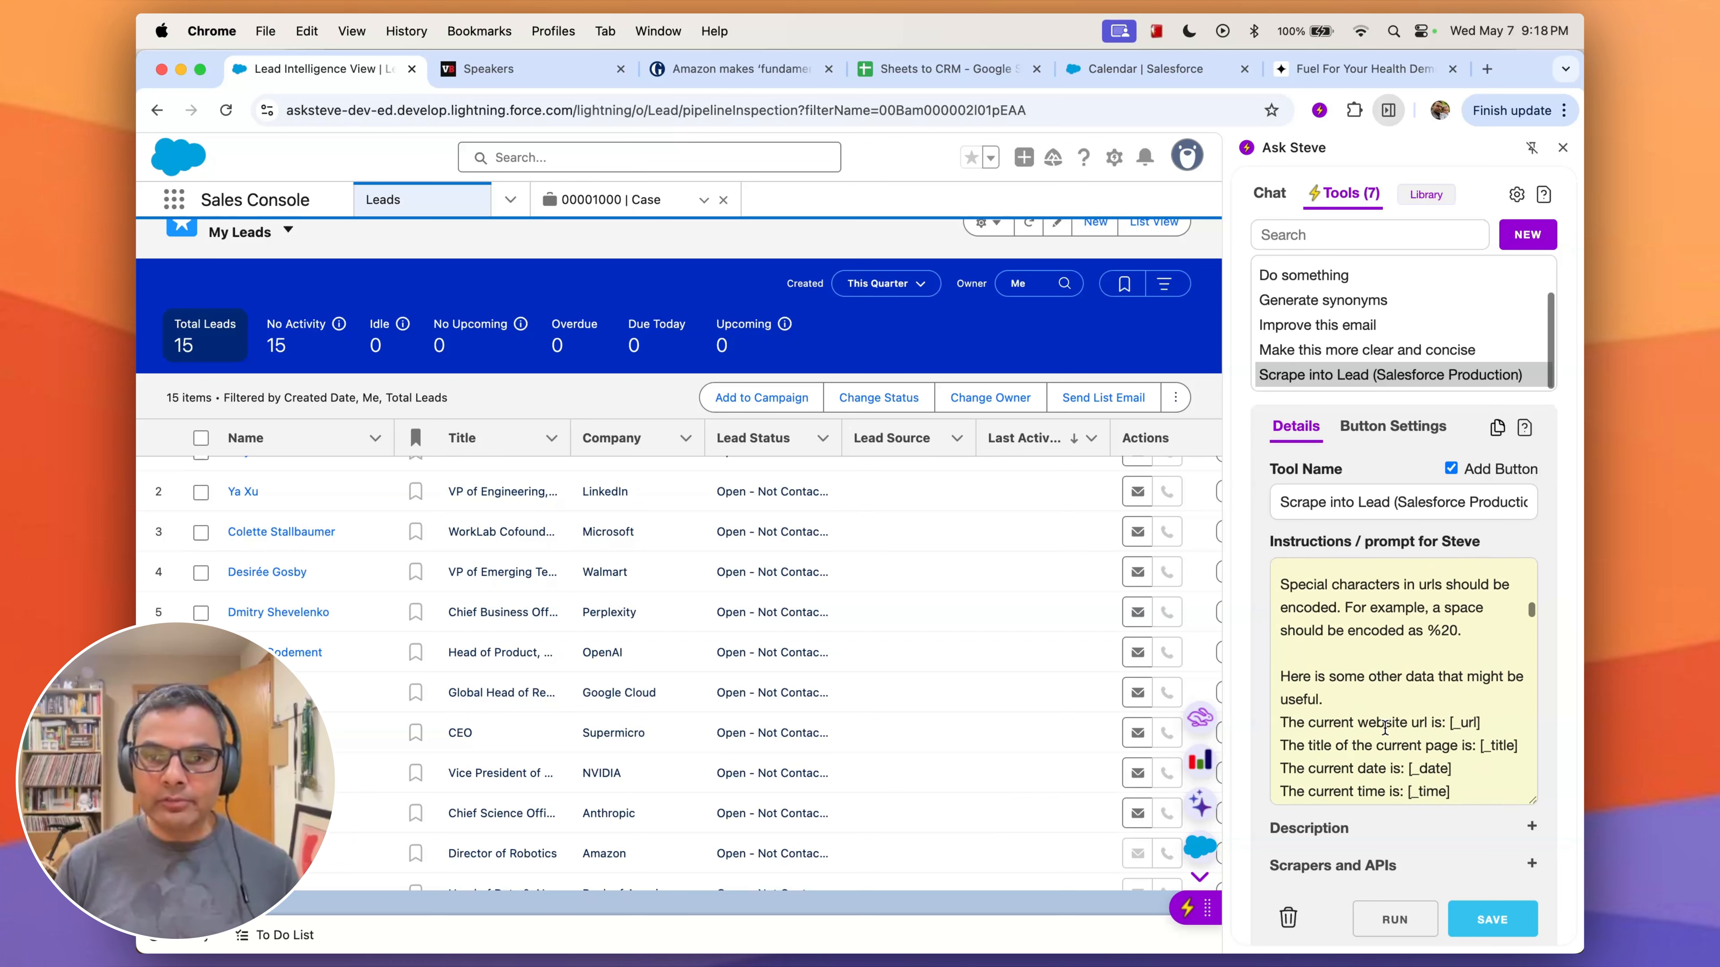
{"action": "scroll", "coordinate": [1369, 691], "scroll_direction": "down", "scroll_amount": 5}
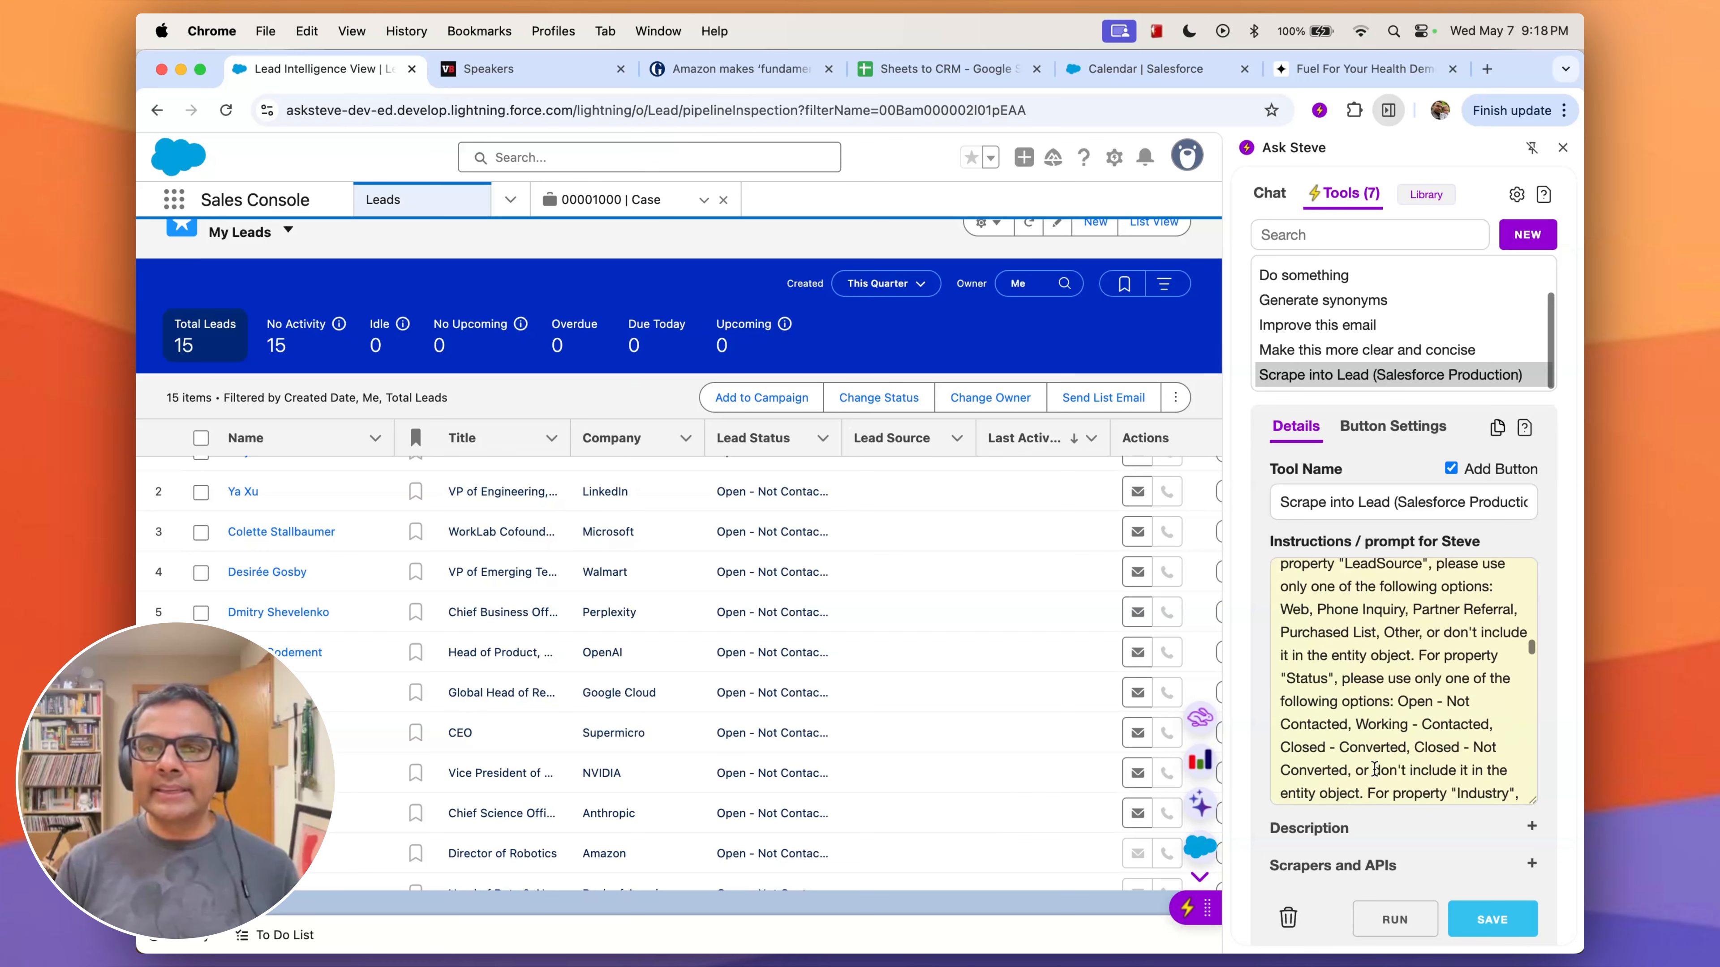
{"action": "scroll", "coordinate": [1394, 764], "scroll_direction": "down", "scroll_amount": 3}
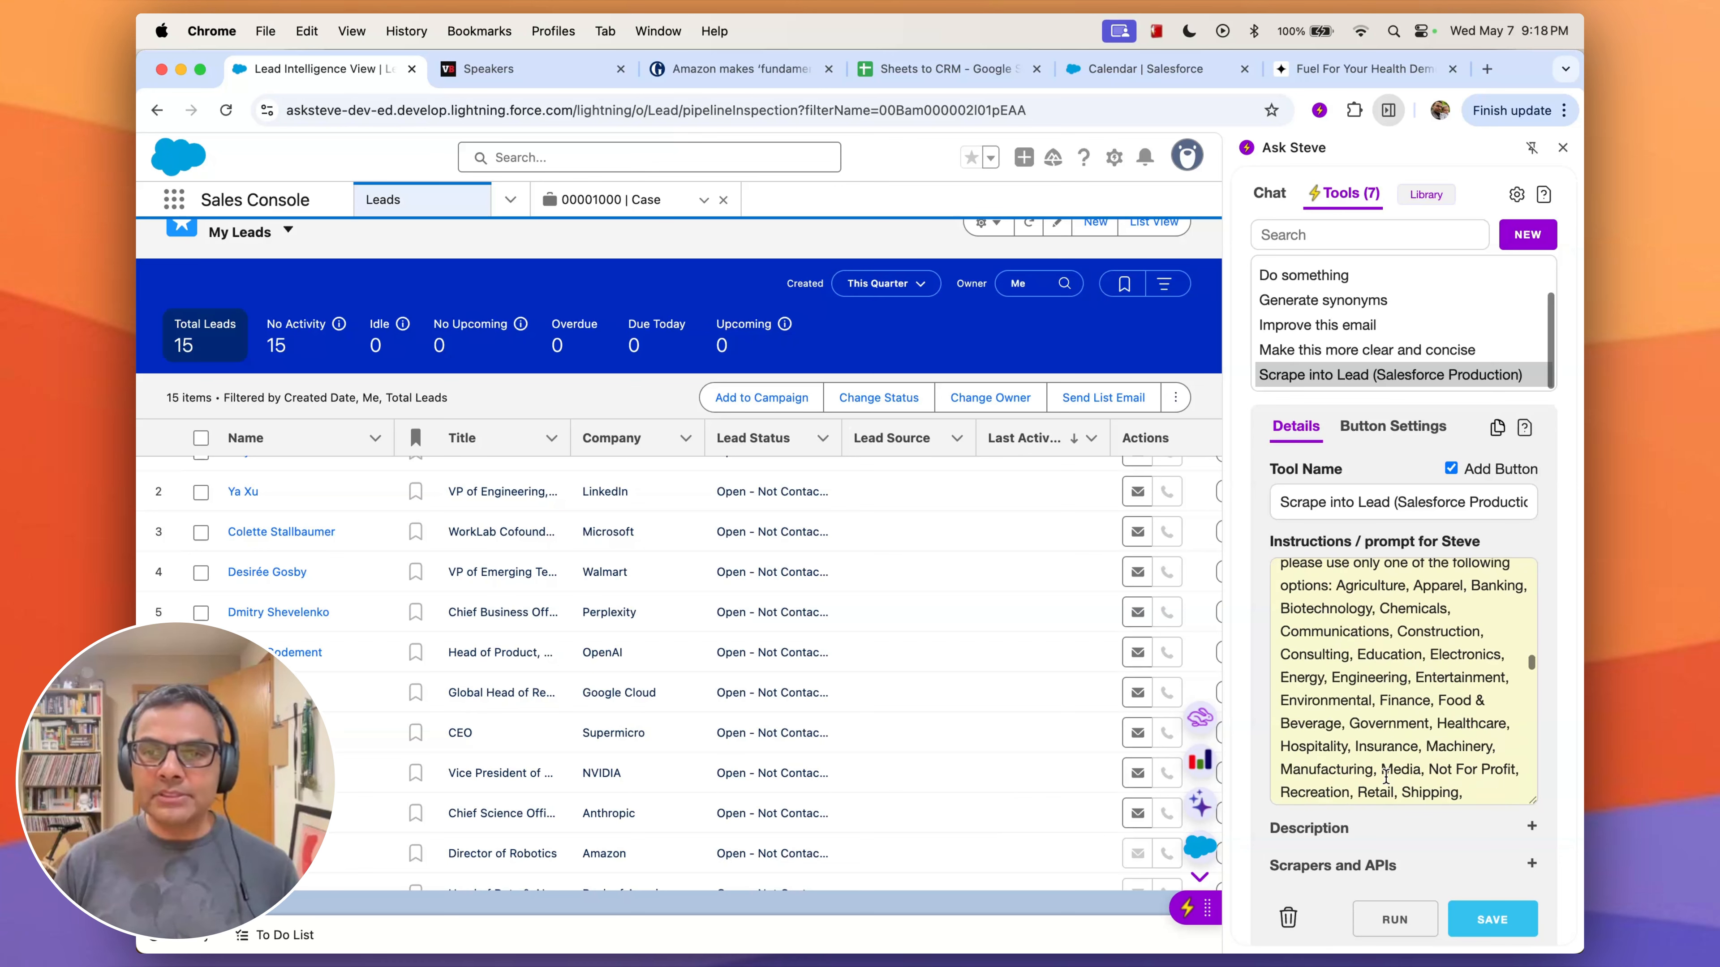
{"action": "scroll", "coordinate": [1389, 757], "scroll_direction": "down", "scroll_amount": 10}
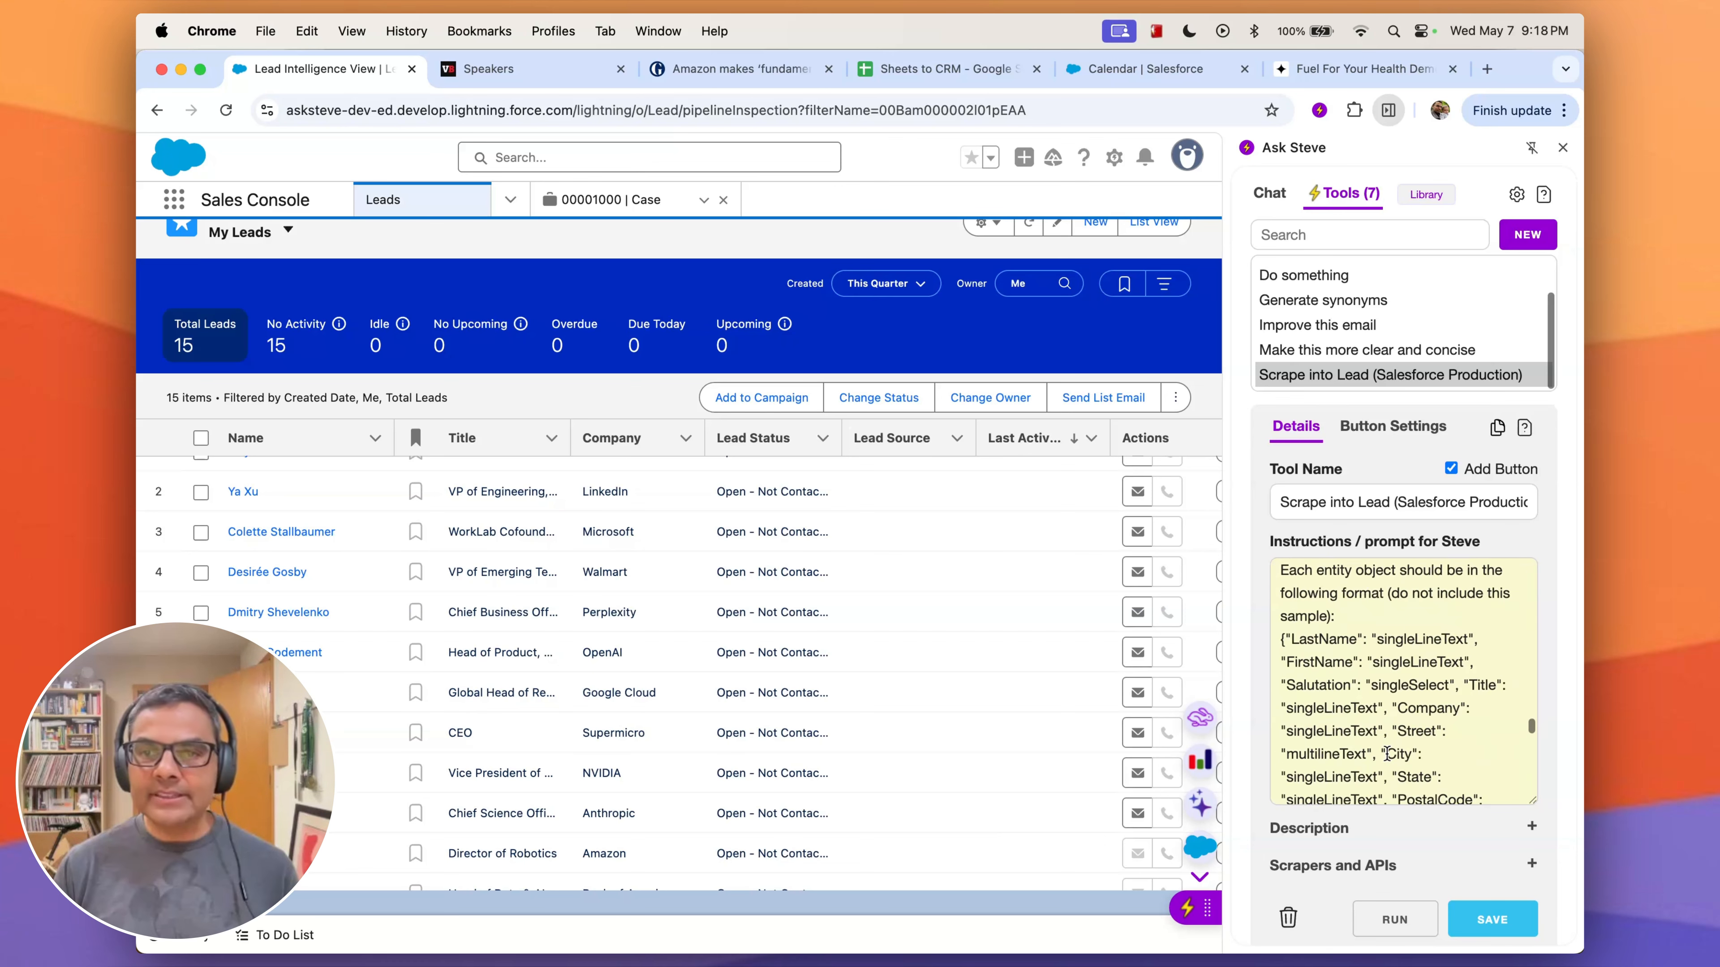
{"action": "scroll", "coordinate": [1385, 751], "scroll_direction": "down", "scroll_amount": 3}
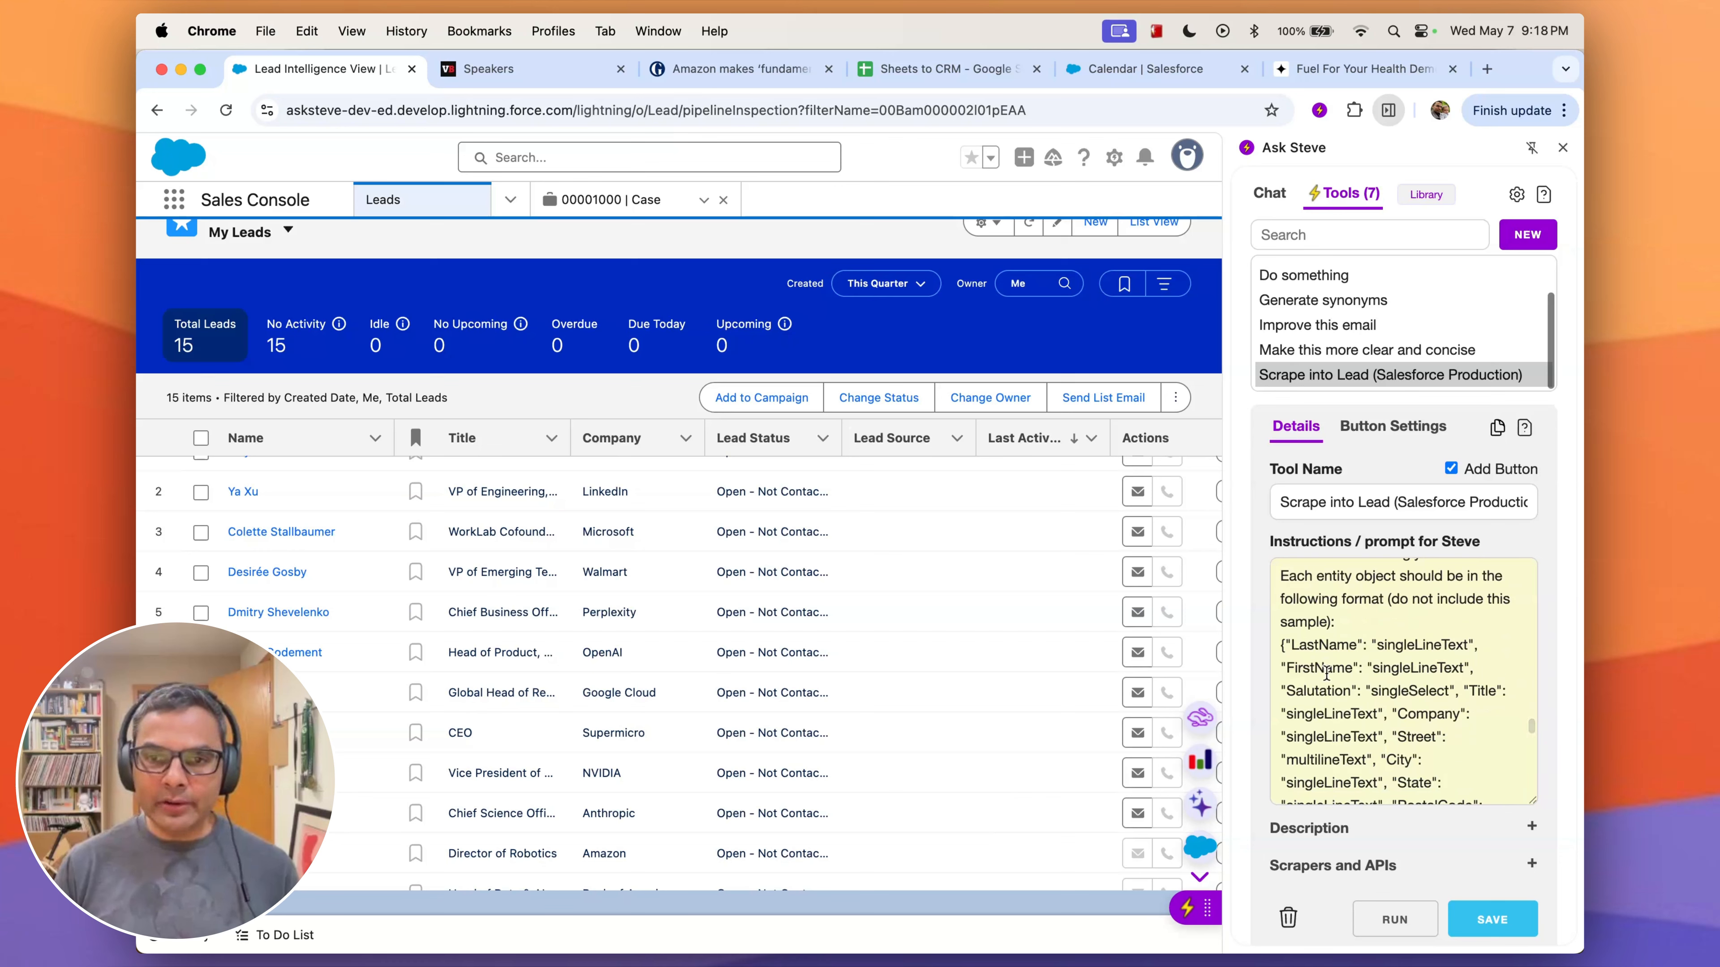
{"action": "scroll", "coordinate": [1374, 791], "scroll_direction": "down", "scroll_amount": 1}
{"action": "scroll", "coordinate": [1373, 791], "scroll_direction": "down", "scroll_amount": 1}
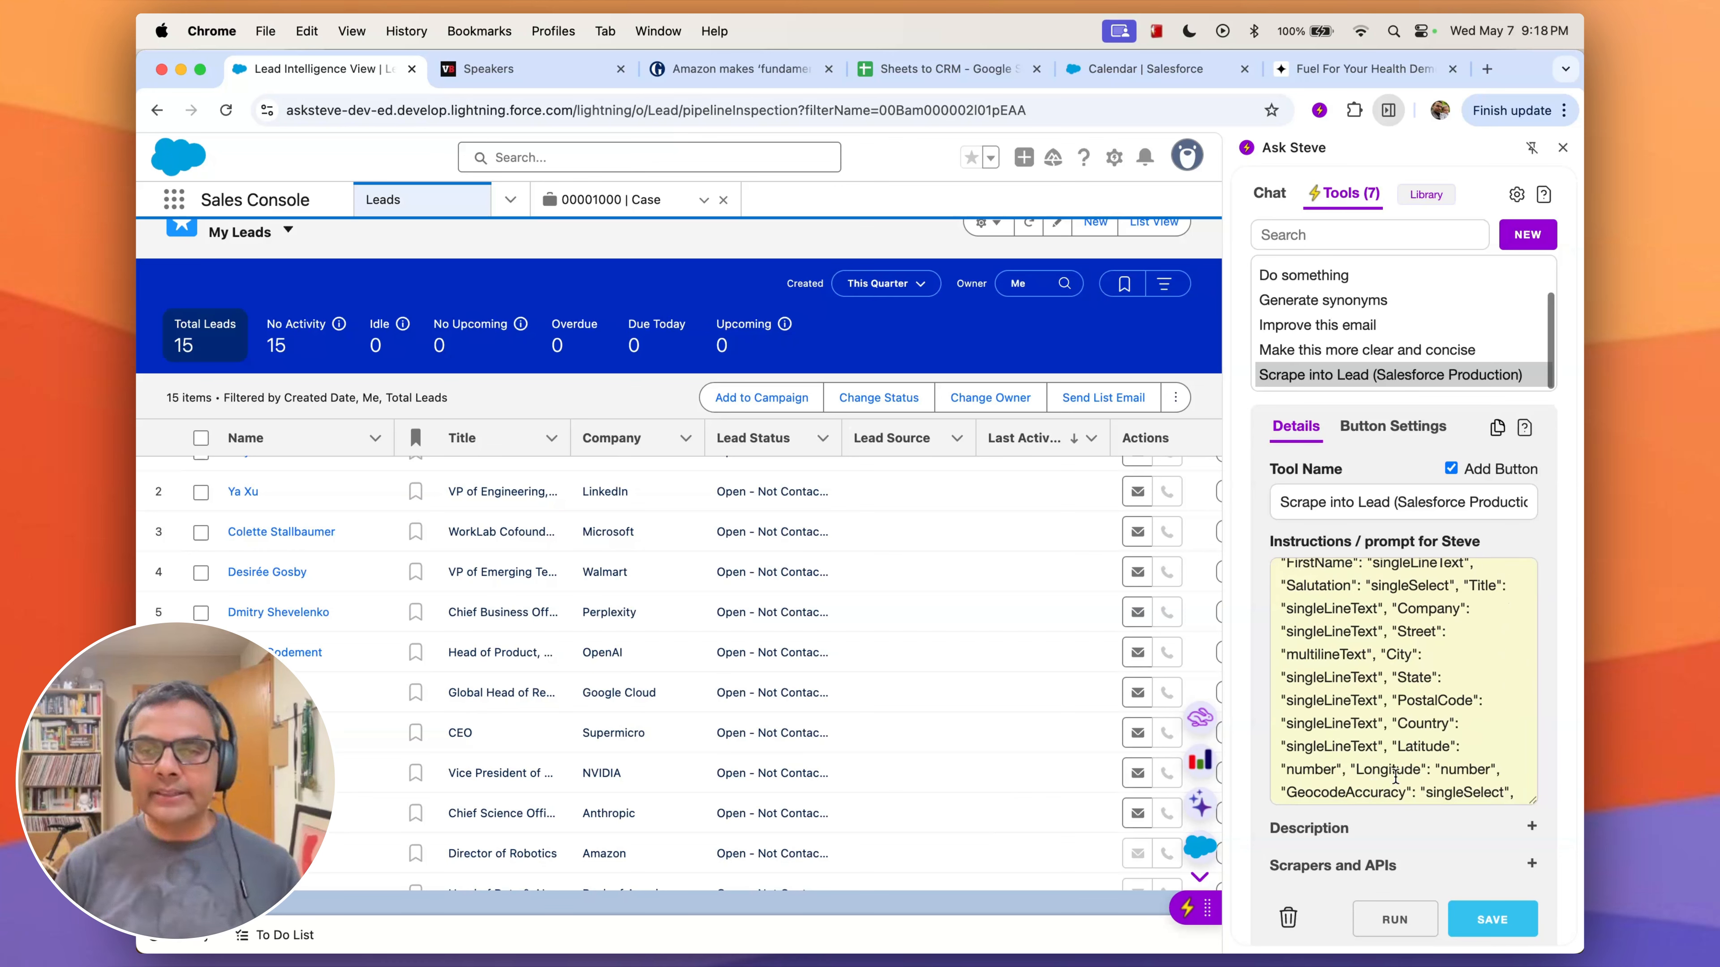
{"action": "scroll", "coordinate": [1392, 769], "scroll_direction": "up", "scroll_amount": 3}
{"action": "scroll", "coordinate": [1394, 766], "scroll_direction": "up", "scroll_amount": 5}
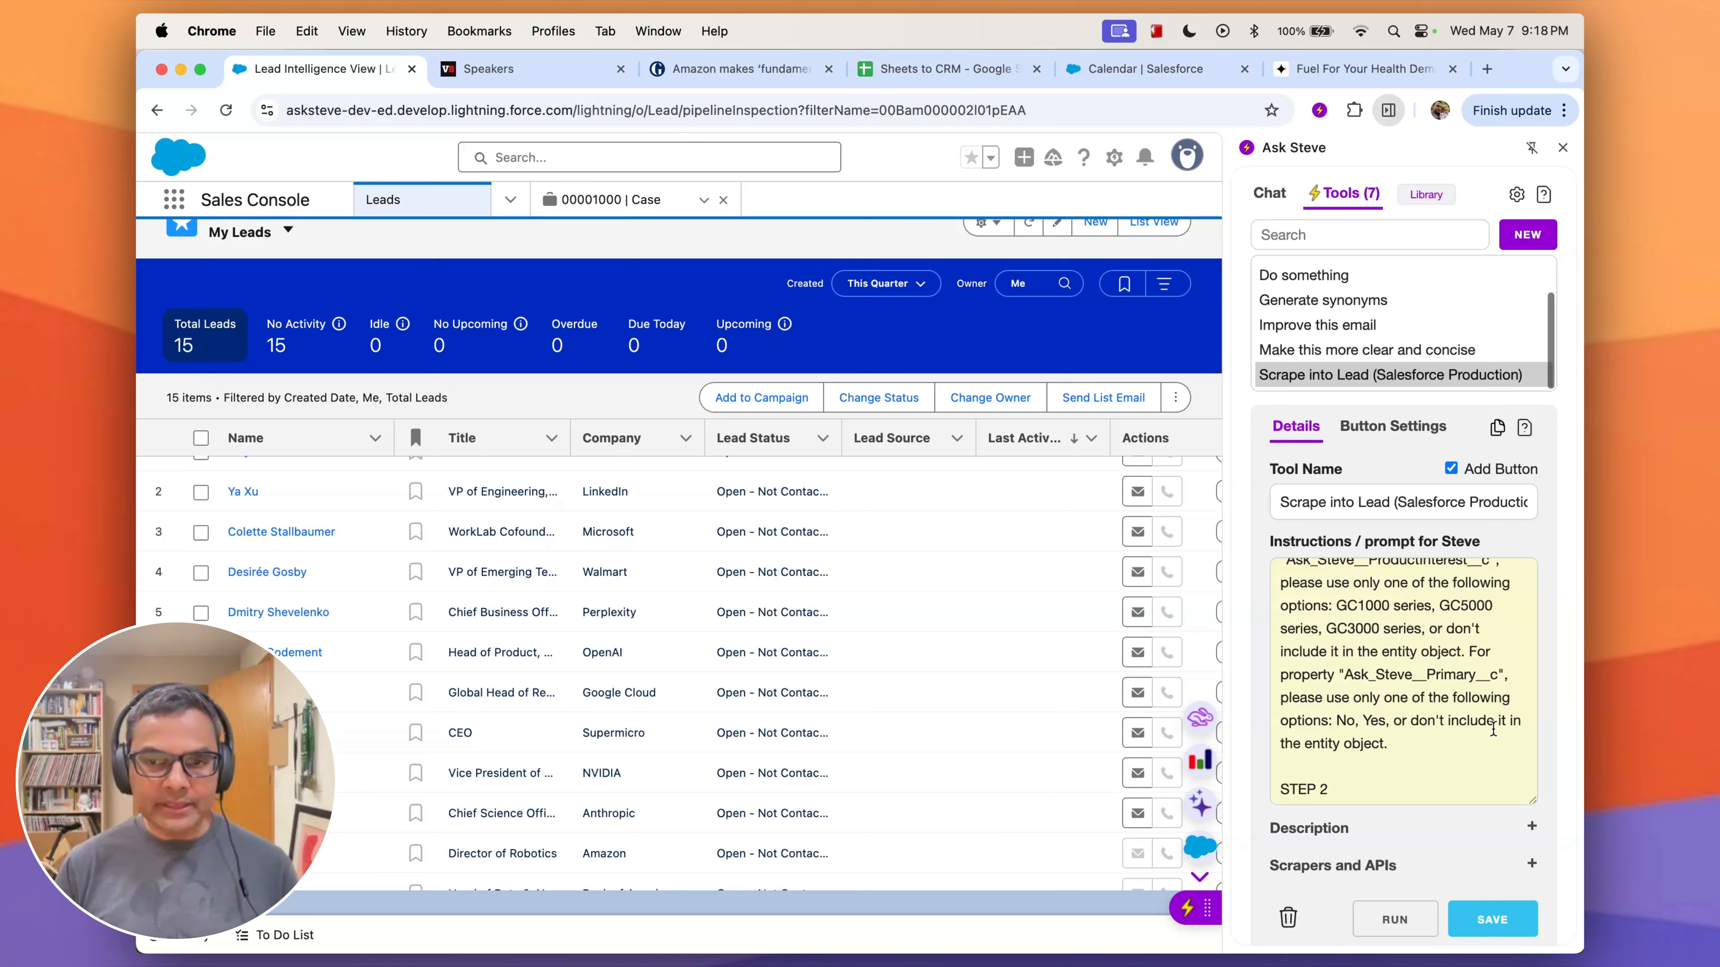
Insert the instruction "For Field X always put in the user's gender." just above STEP 2 in the tool's prompt
{"action": "scroll", "coordinate": [1493, 729], "scroll_direction": "down", "scroll_amount": 3}
{"action": "scroll", "coordinate": [1425, 738], "scroll_direction": "up", "scroll_amount": 2}
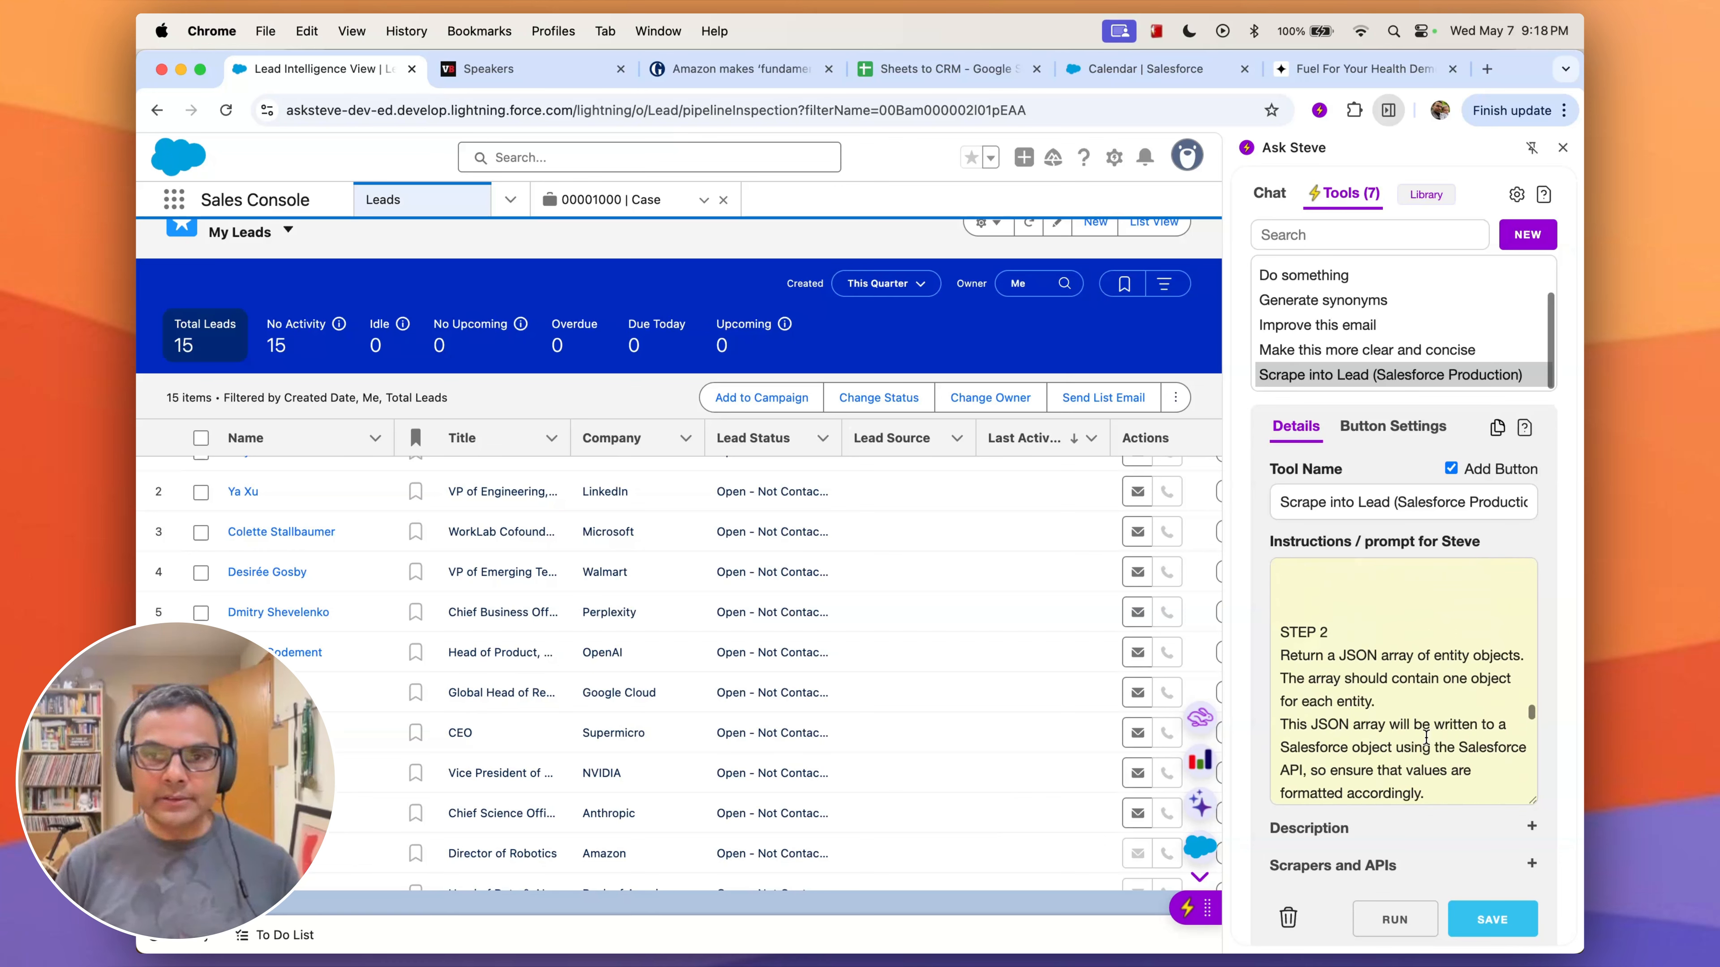
{"action": "type", "text": "For "}
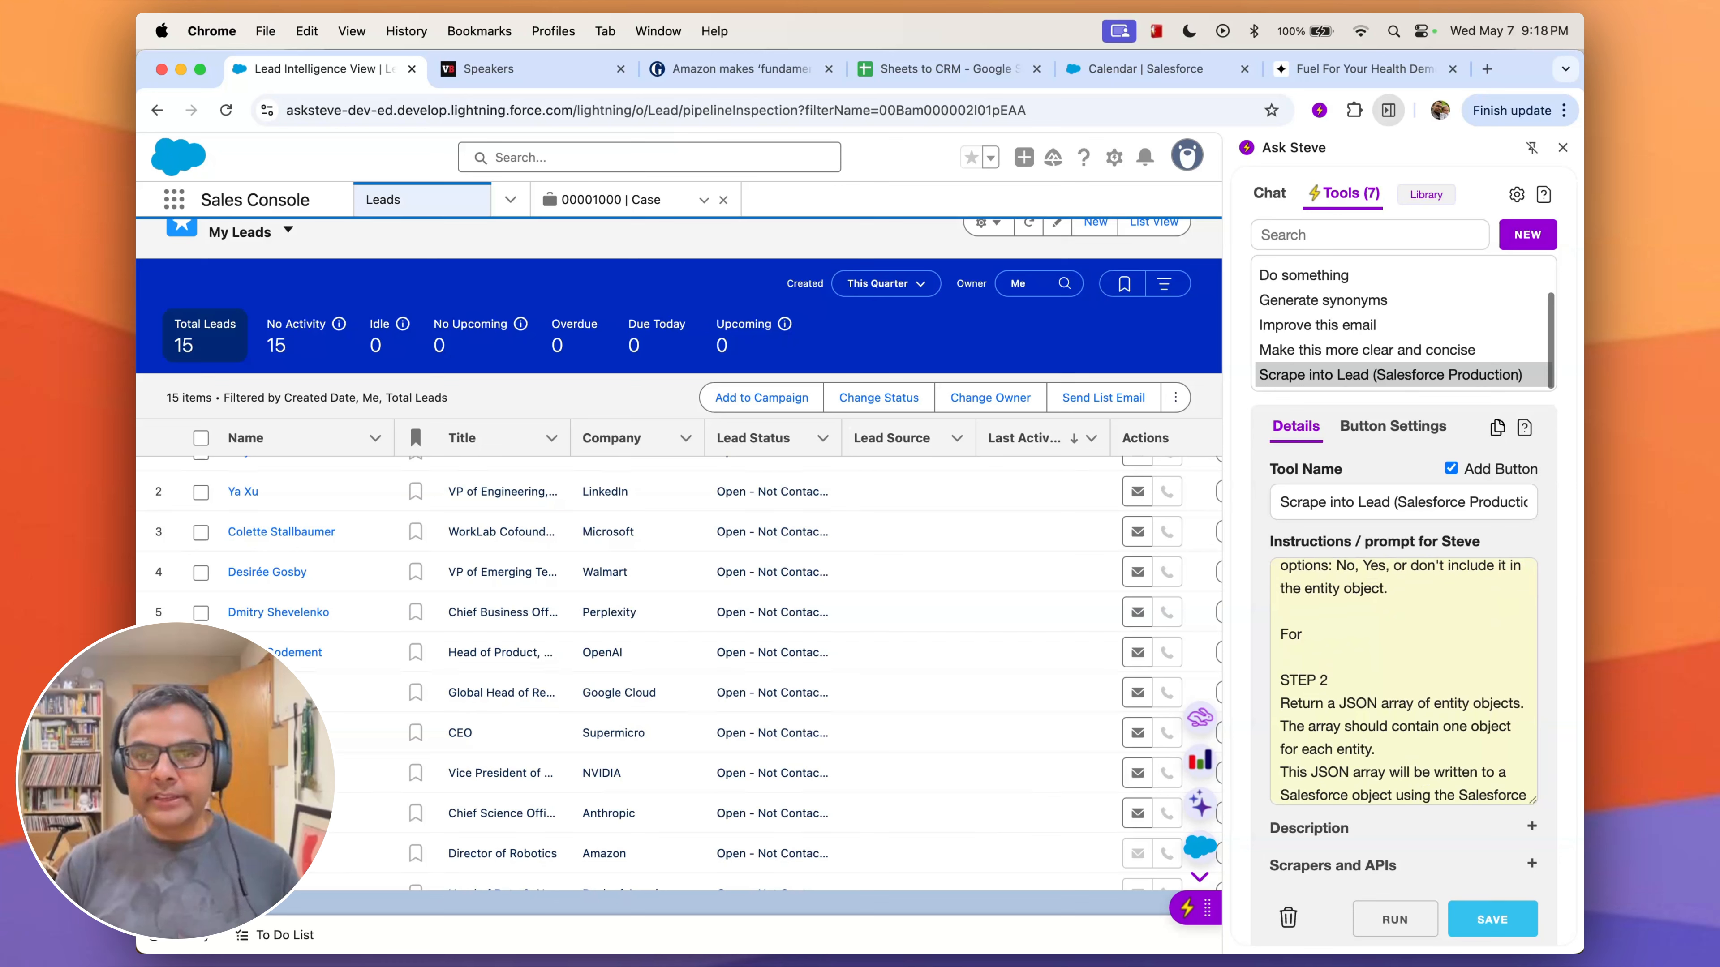
{"action": "type", "text": "Field "}
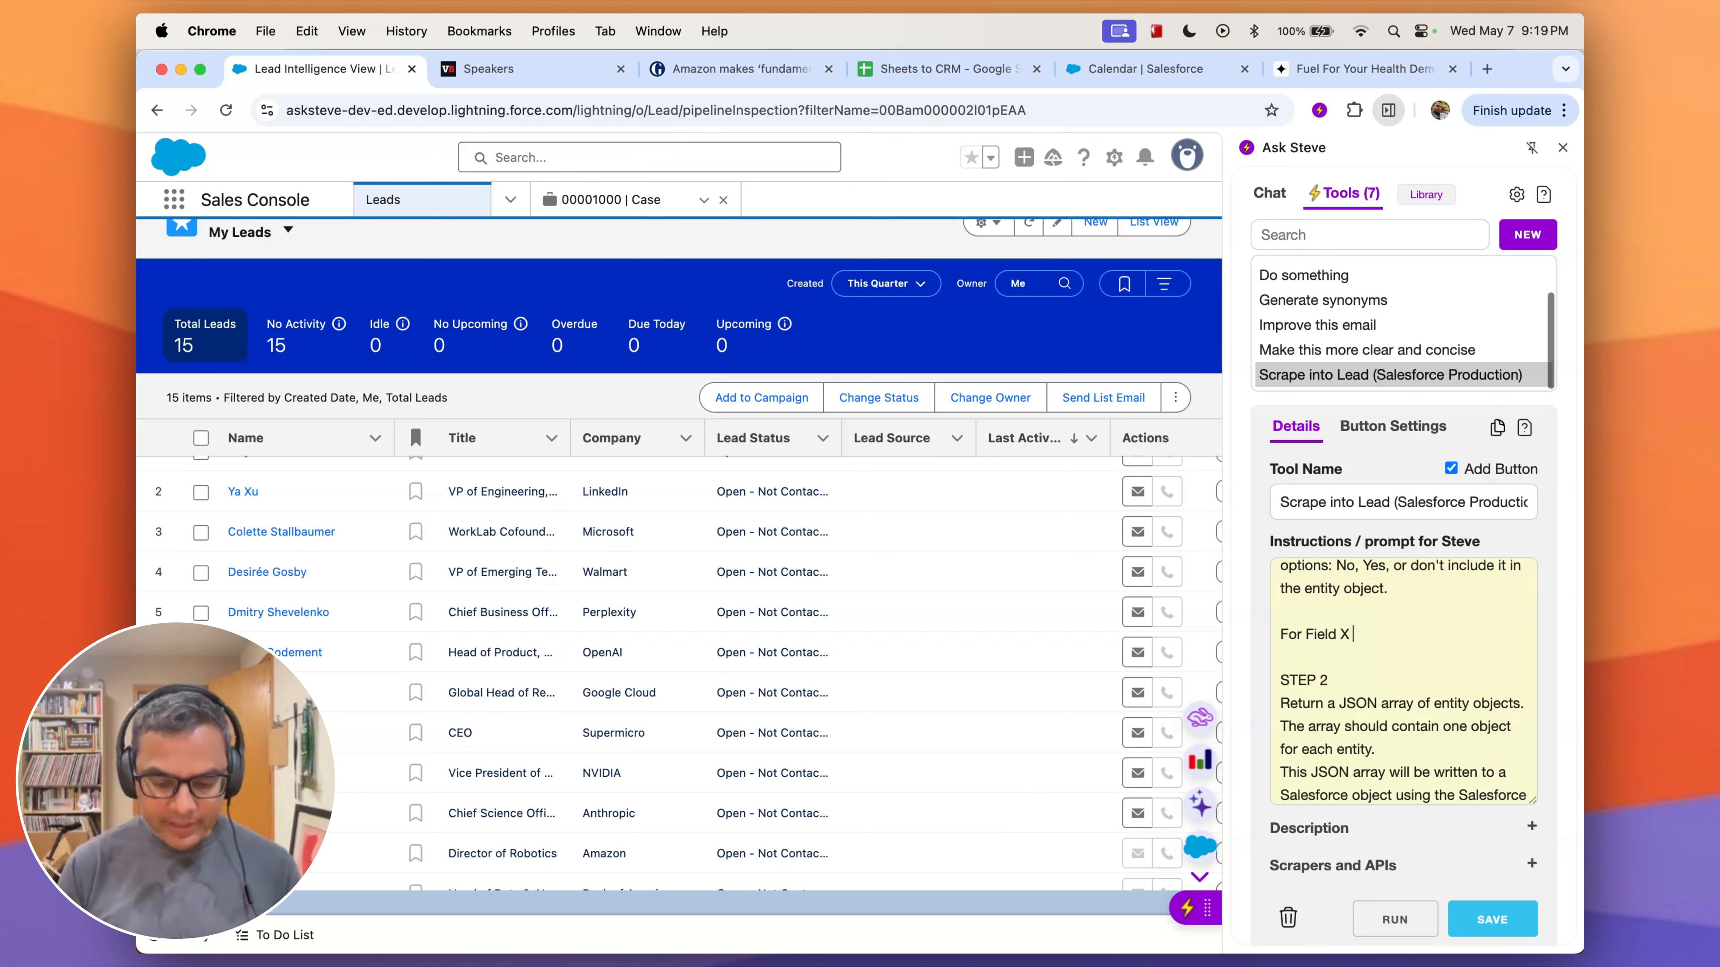
{"action": "type", "text": "X always put in t"}
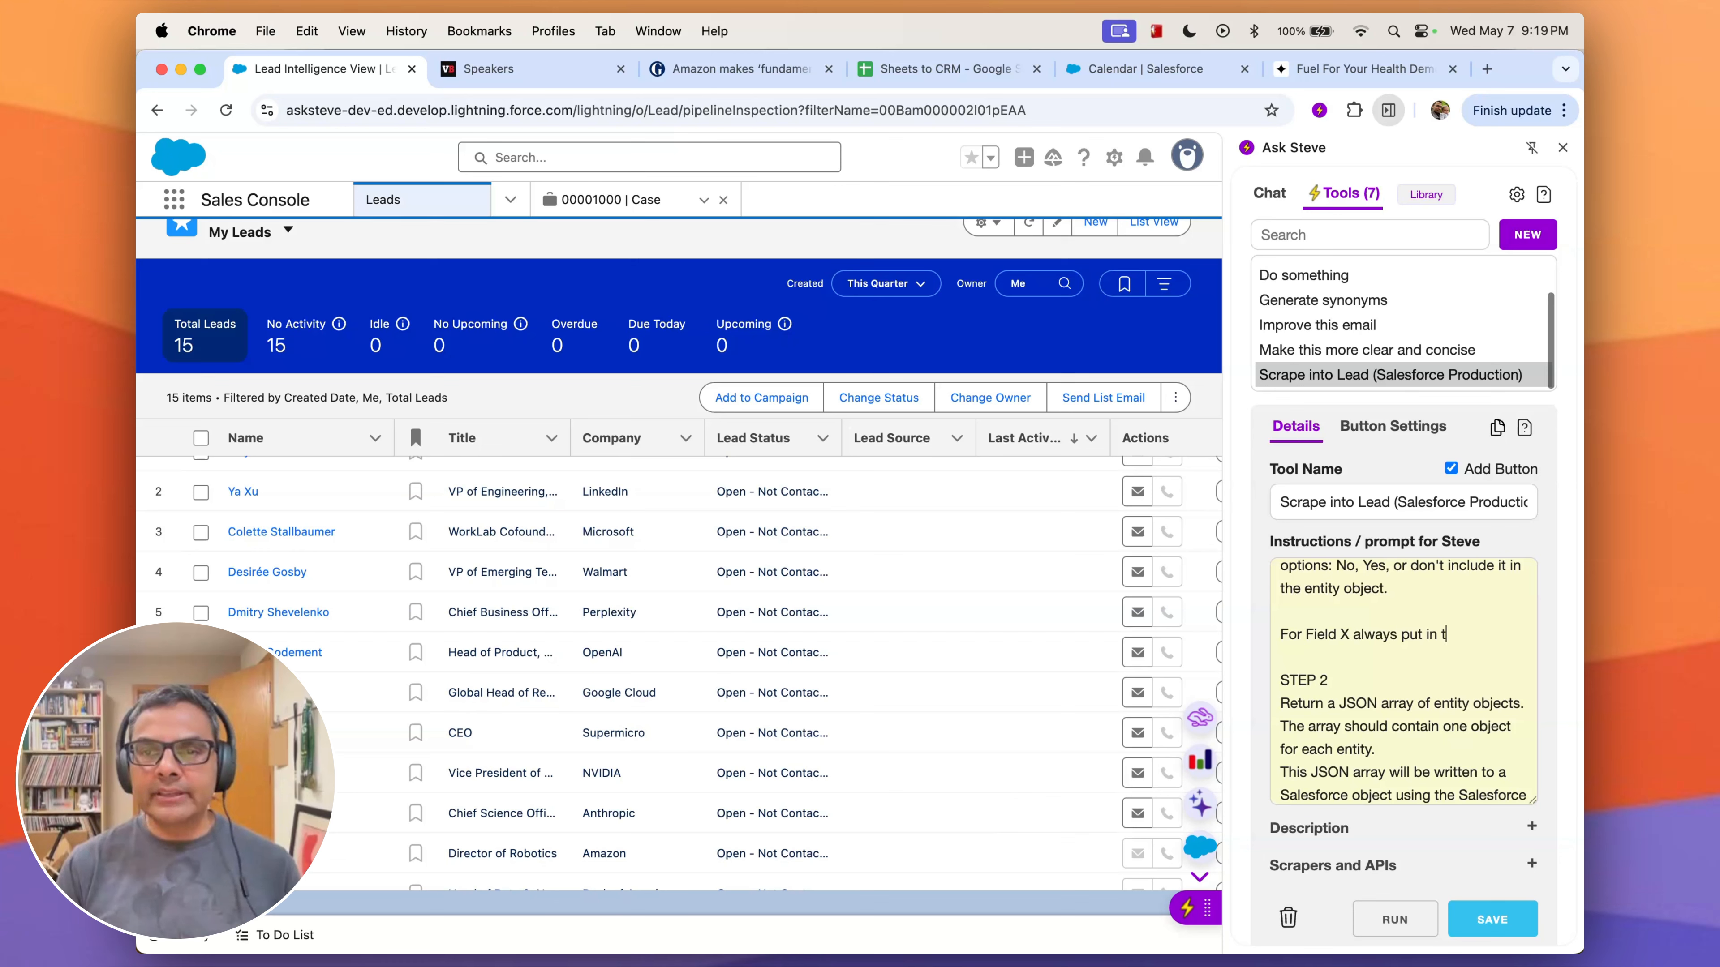
{"action": "type", "text": "he user's gender."}
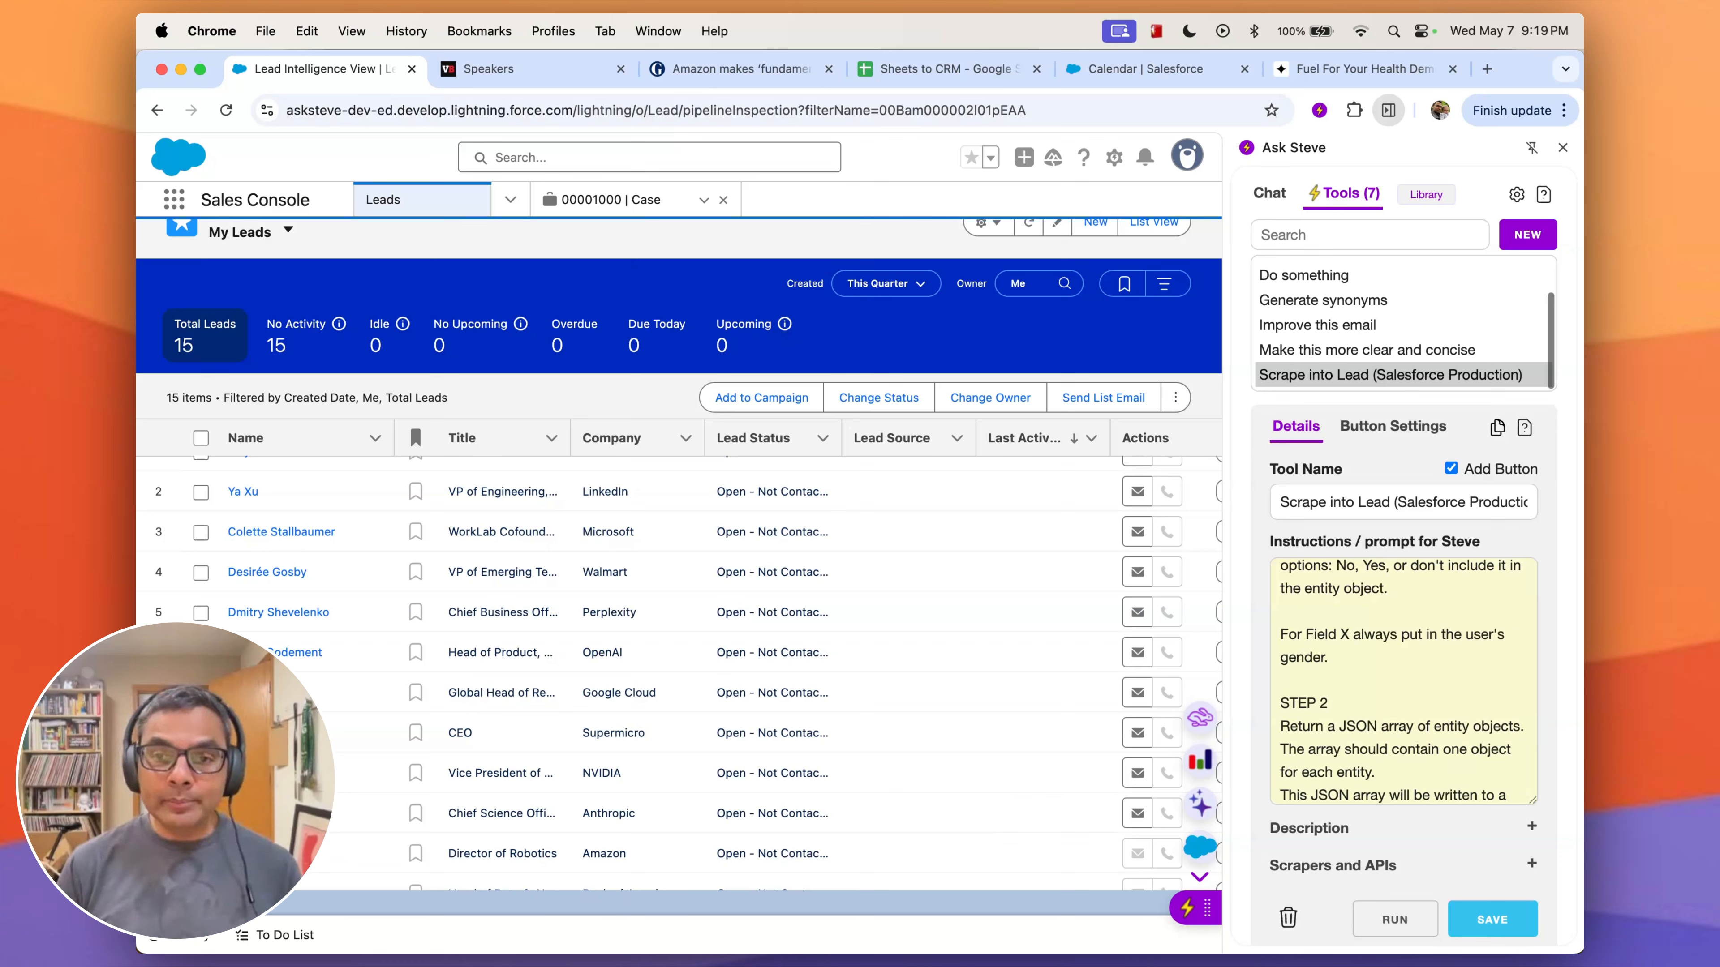
Delete the Field X gender instruction and its extra blank lines from above STEP 2
{"action": "key", "text": "shift+alt+Left"}
{"action": "key", "text": "shift+alt+Left"}
{"action": "key", "text": "shift+alt+Left"}
{"action": "key", "text": "shift+alt+Left"}
{"action": "key", "text": "shift+alt+Left"}
{"action": "key", "text": "shift+alt+Left"}
{"action": "key", "text": "shift+alt+Left"}
{"action": "key", "text": "shift+alt+Left"}
{"action": "key", "text": "shift+alt+Left"}
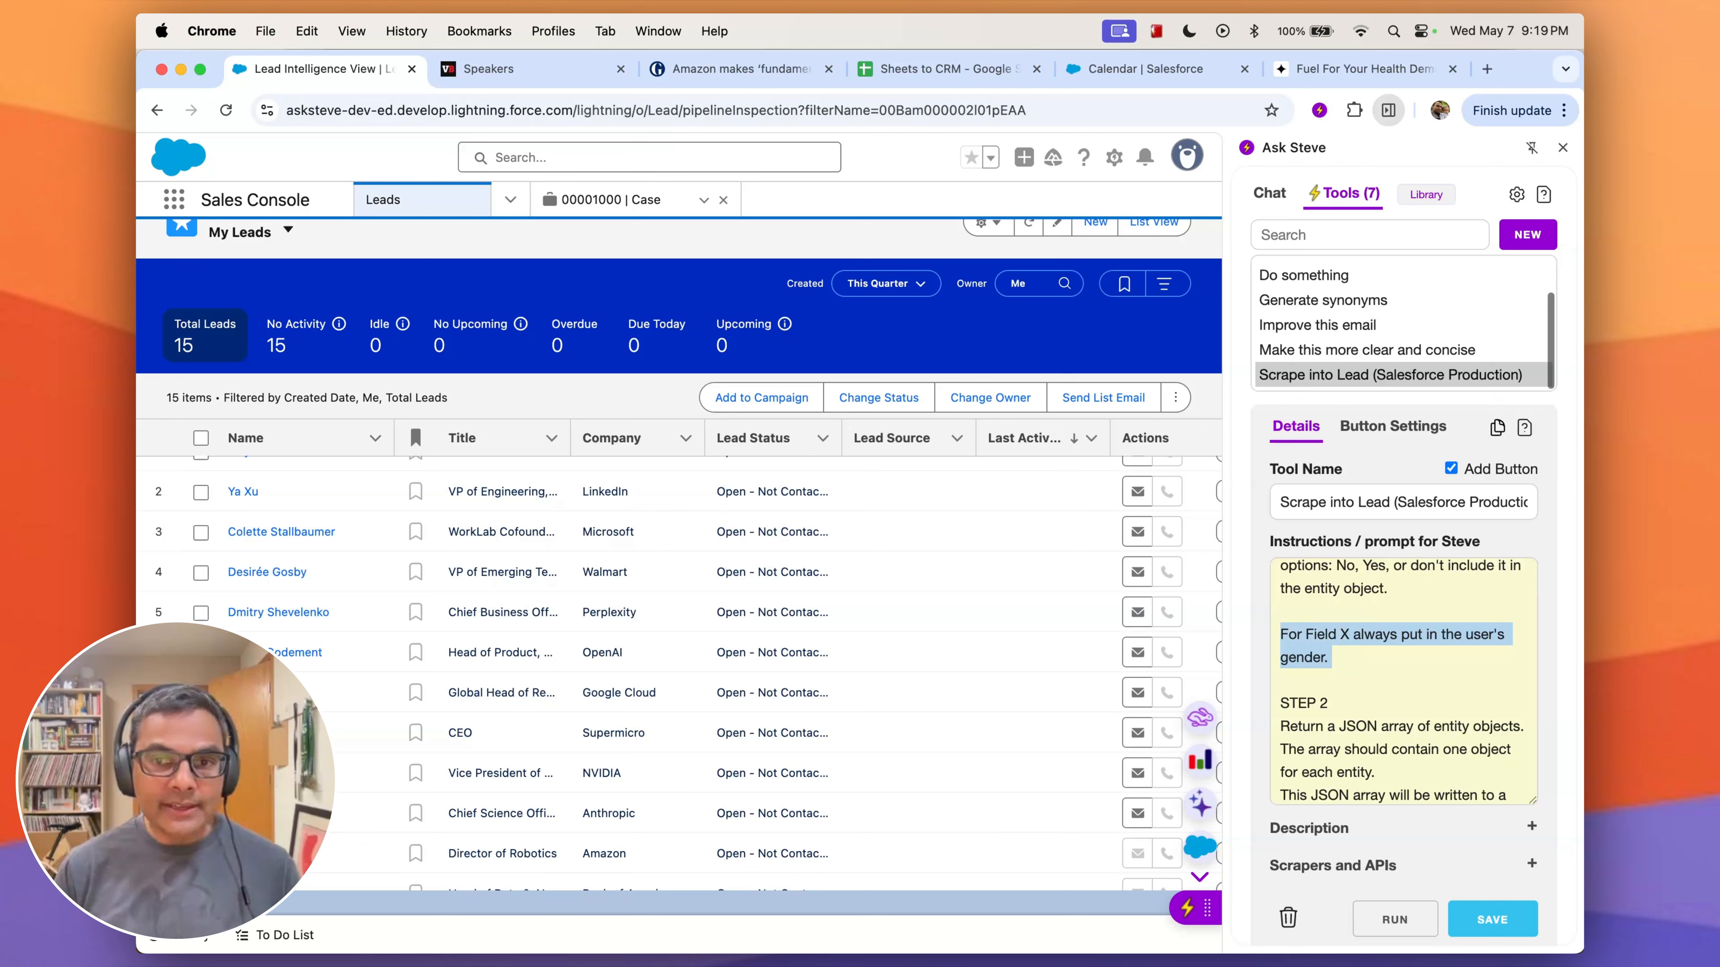
{"action": "key", "text": "BackSpace"}
{"action": "key", "text": "BackSpace"}
{"action": "key", "text": "BackSpace"}
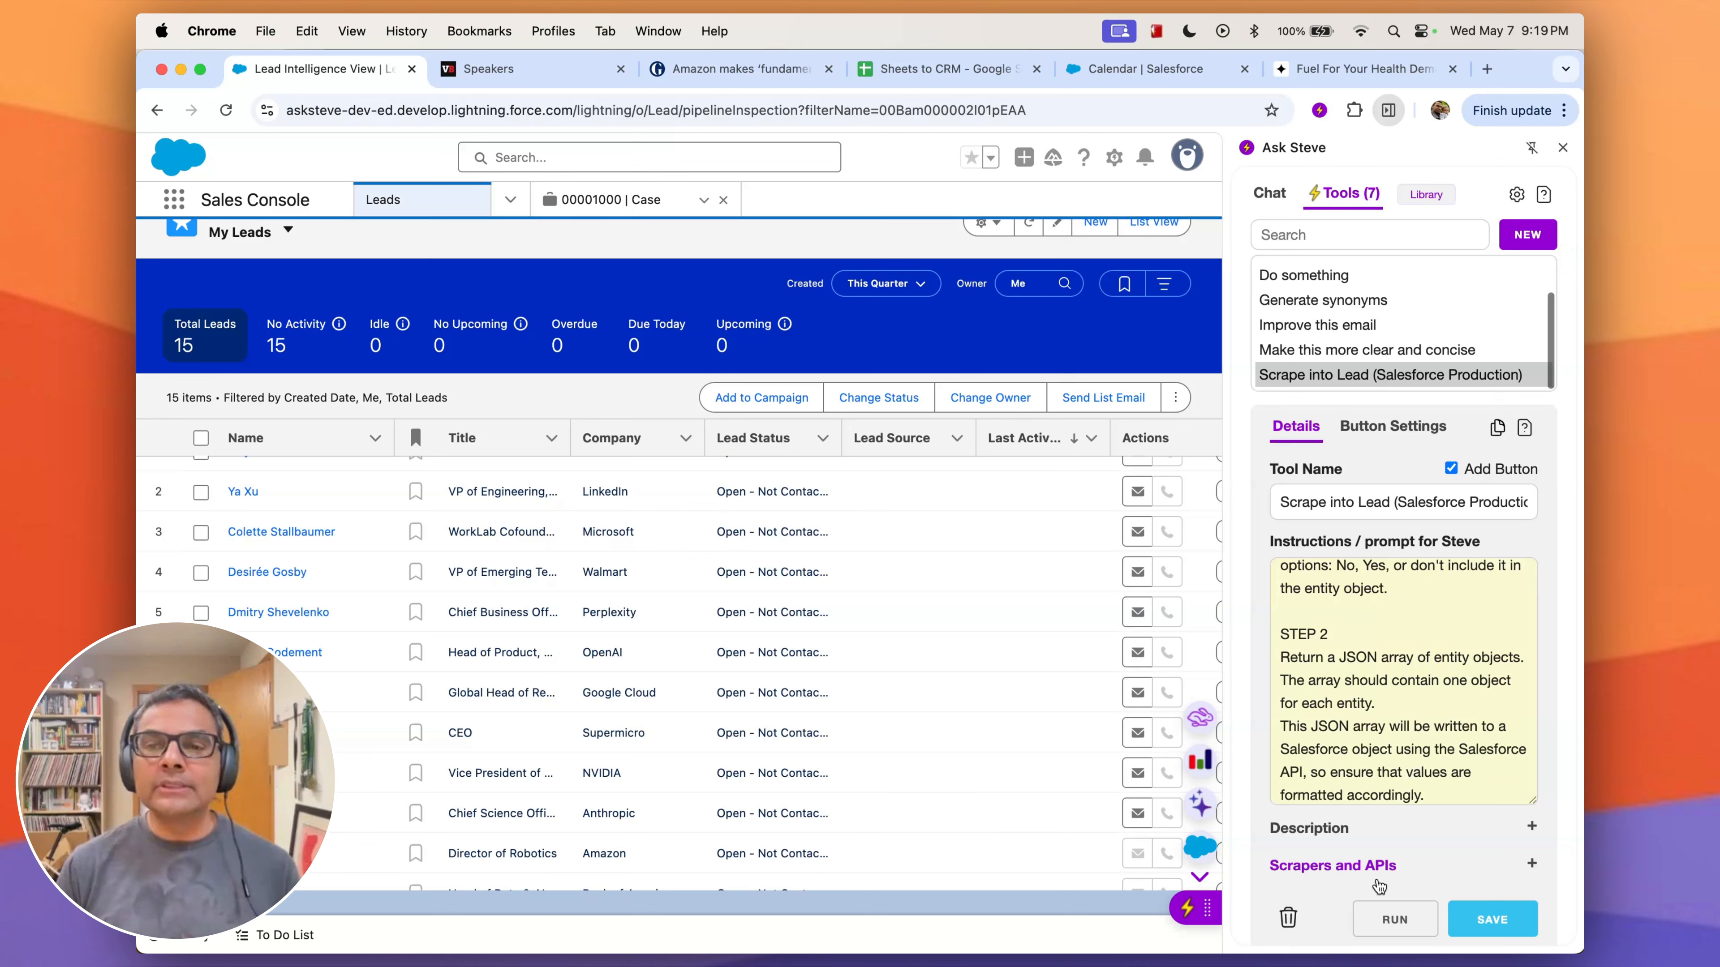
Expand Scrapers and APIs, examine the Salesforce objects available for writing results, and recheck the option rules in the instructions
{"action": "left_click", "coordinate": [1421, 864]}
{"action": "scroll", "coordinate": [1424, 853], "scroll_direction": "down", "scroll_amount": 3}
{"action": "scroll", "coordinate": [1424, 852], "scroll_direction": "down", "scroll_amount": 2}
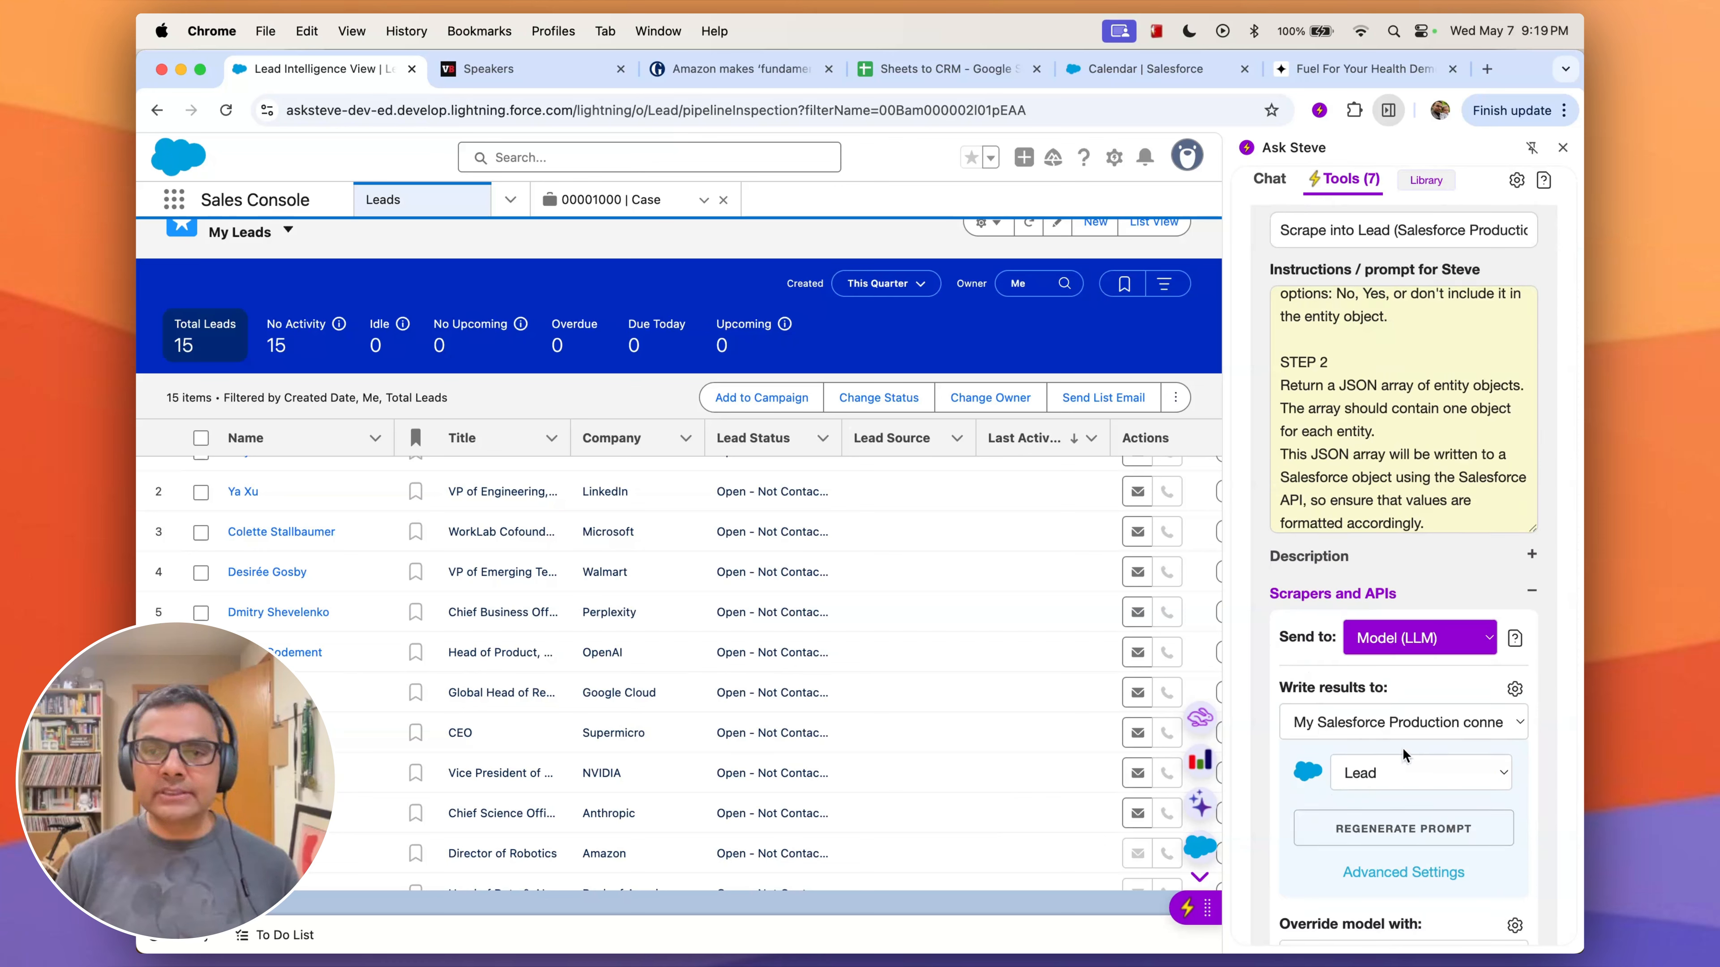
{"action": "left_click", "coordinate": [1383, 778]}
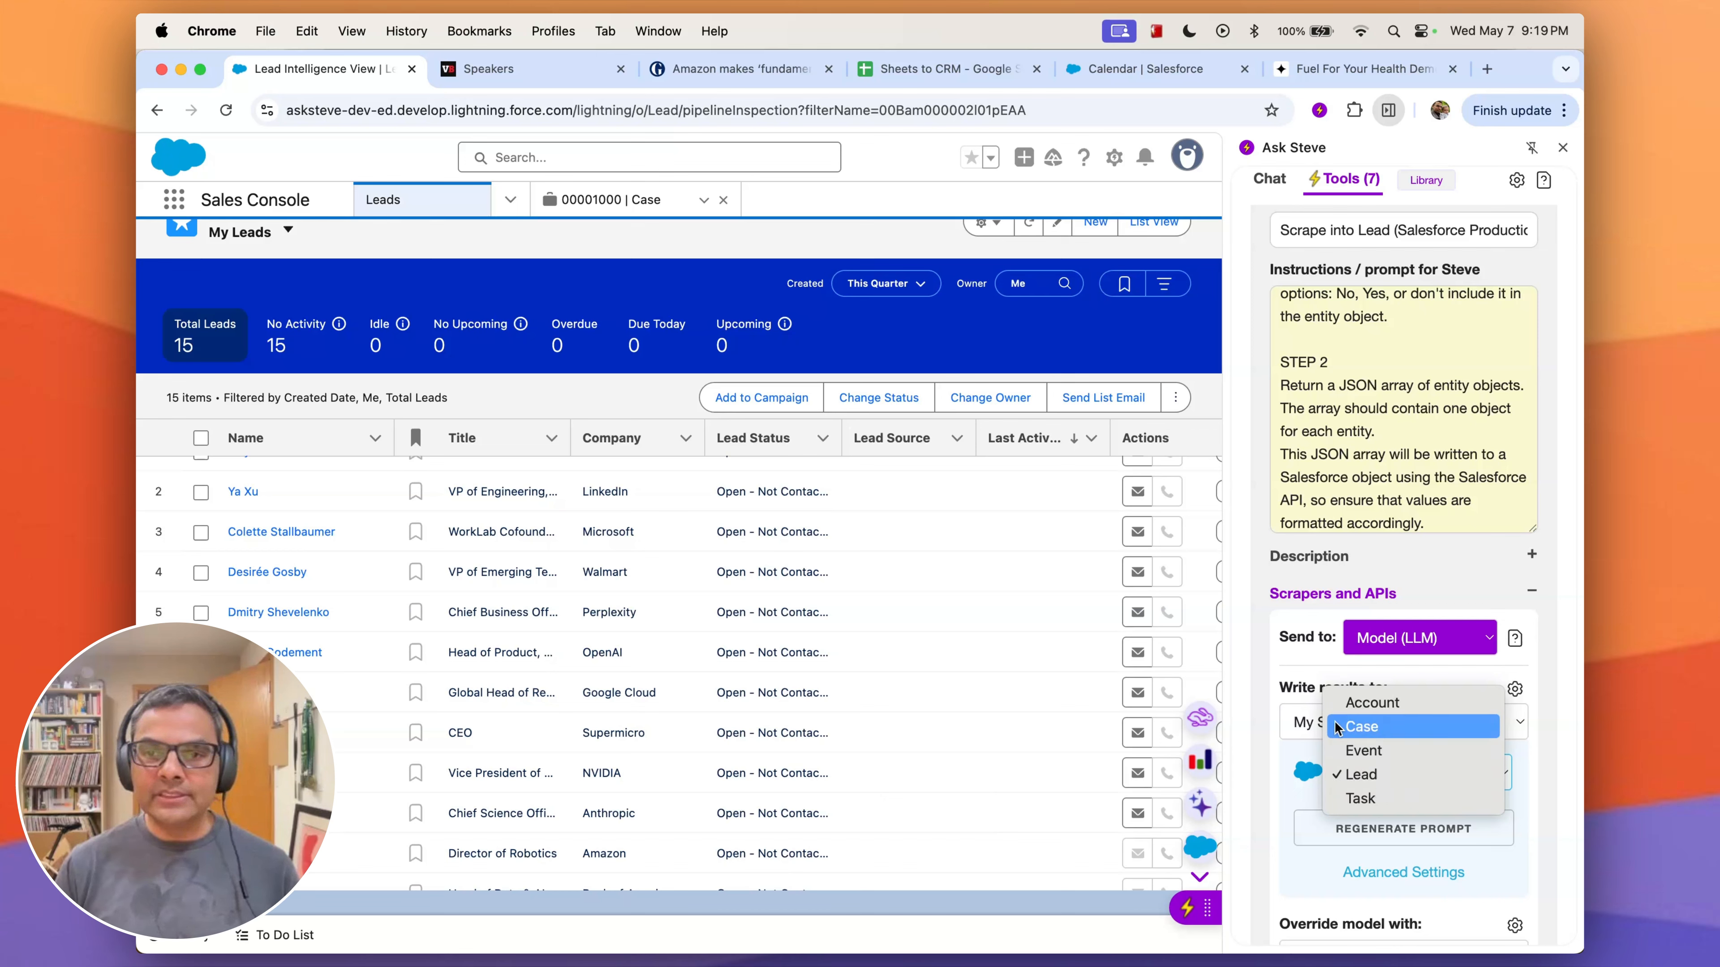
{"action": "left_click", "coordinate": [1272, 743]}
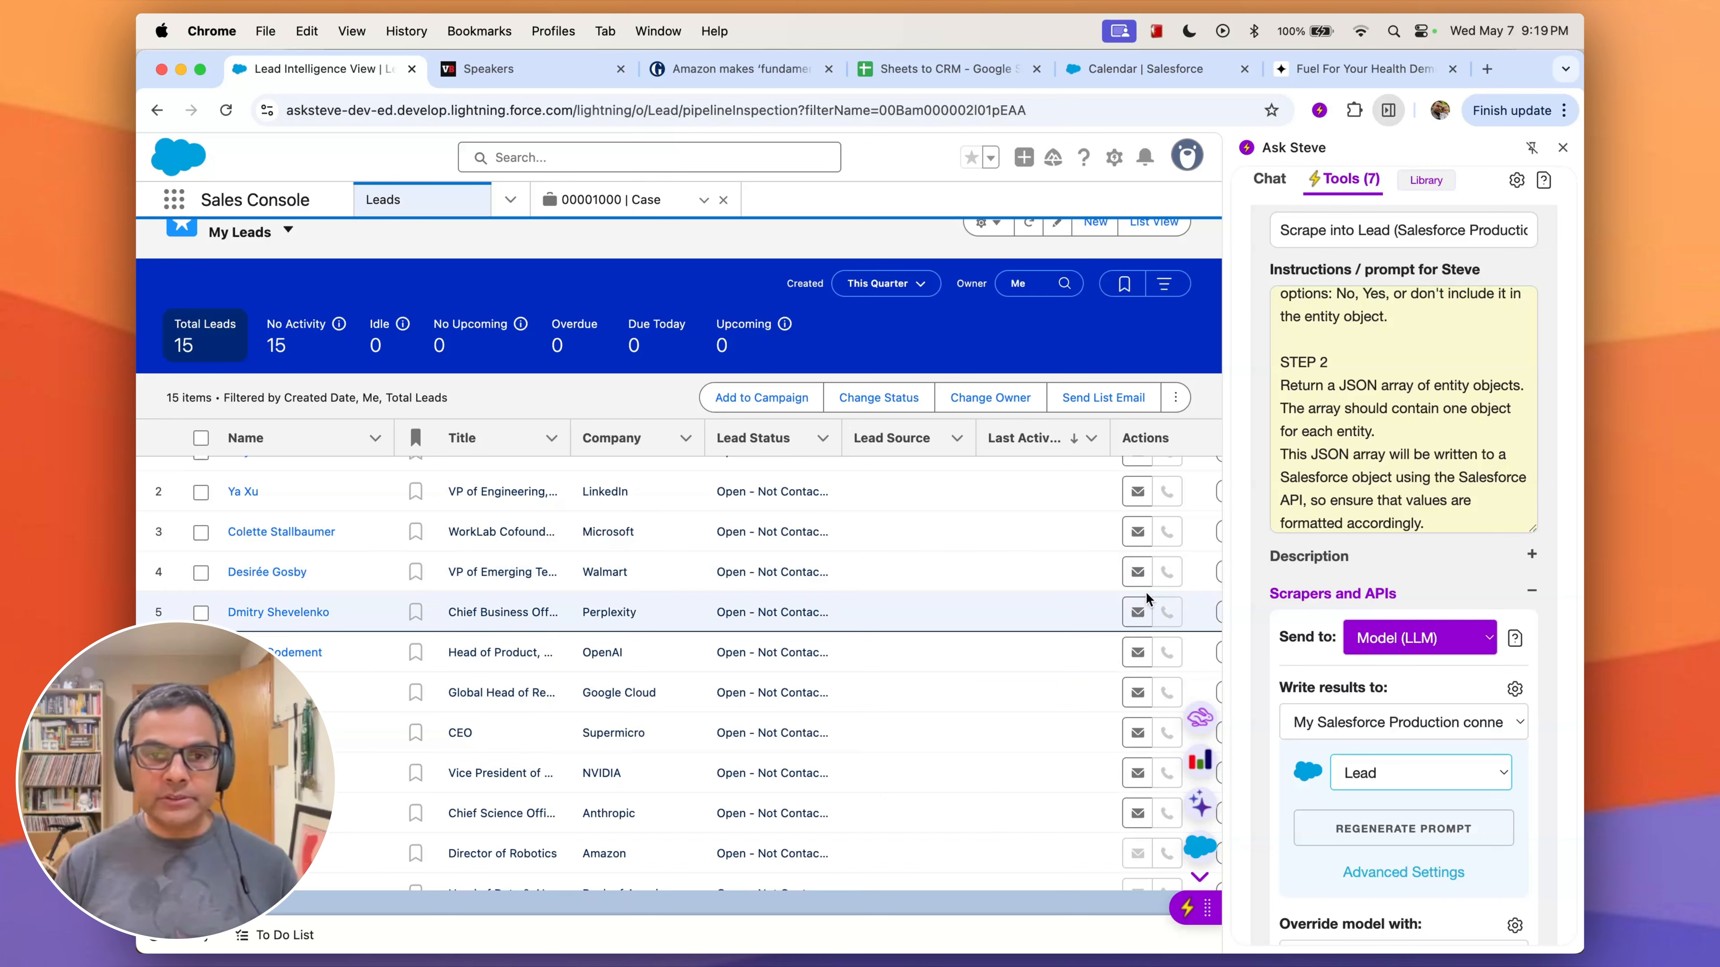
{"action": "scroll", "coordinate": [1399, 462], "scroll_direction": "up", "scroll_amount": 5}
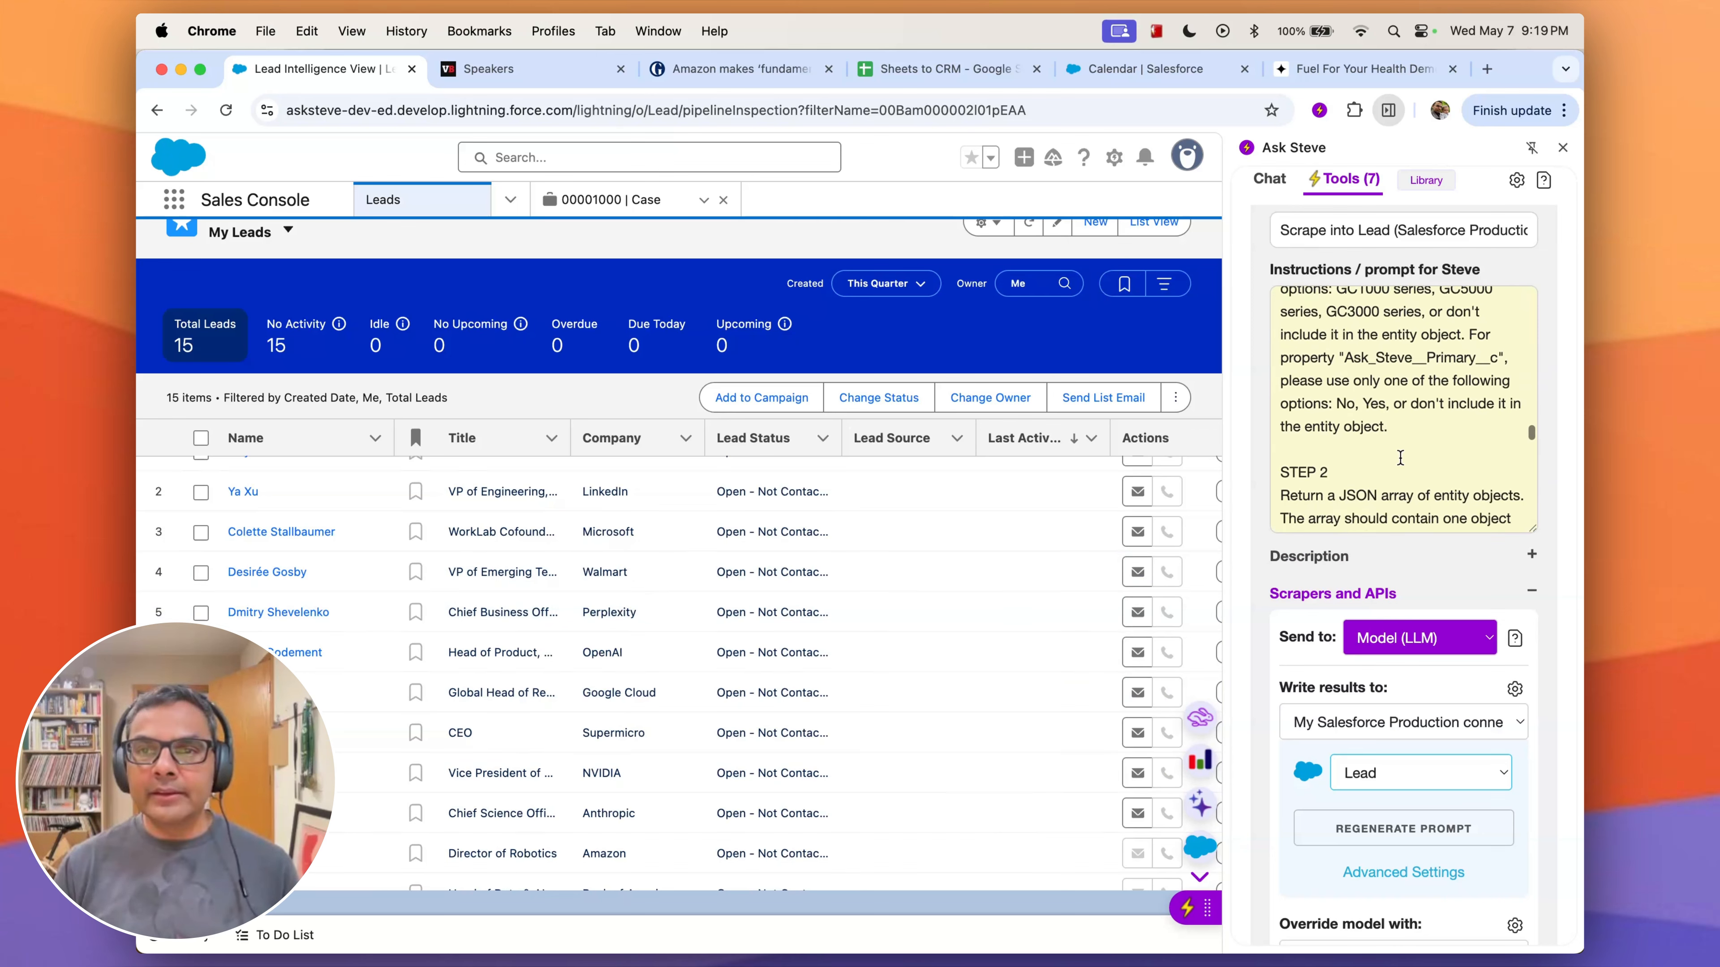
{"action": "scroll", "coordinate": [1400, 463], "scroll_direction": "up", "scroll_amount": 3}
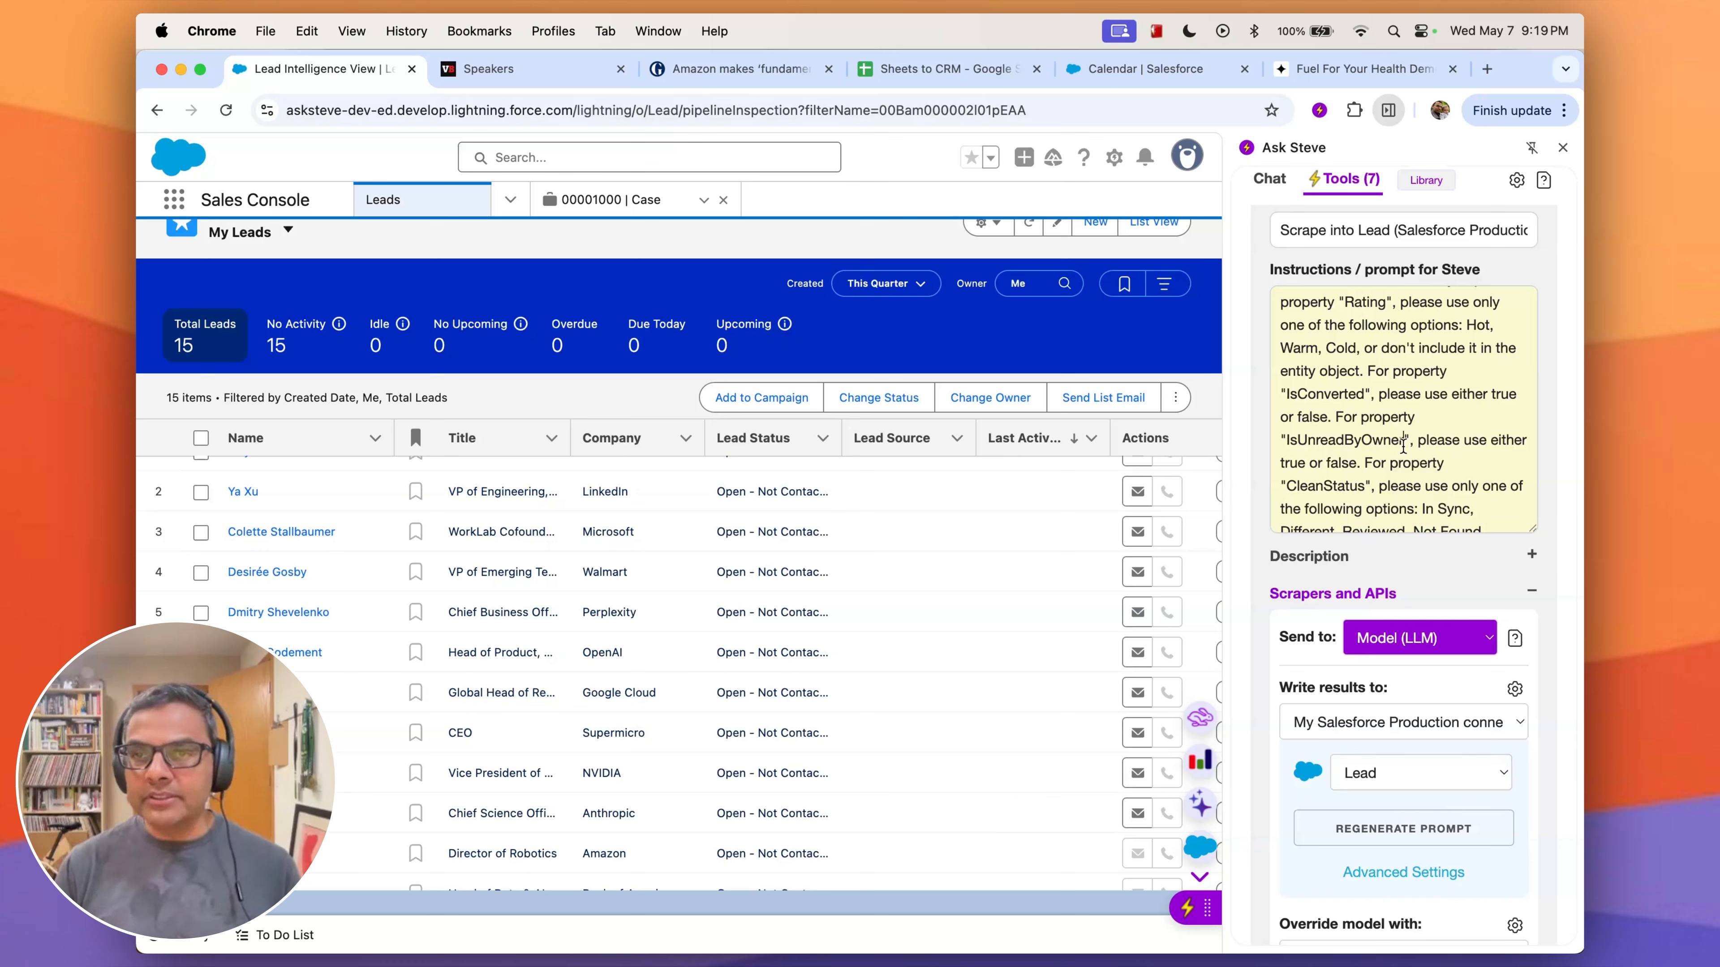
{"action": "scroll", "coordinate": [1410, 520], "scroll_direction": "down", "scroll_amount": 10}
{"action": "scroll", "coordinate": [1410, 519], "scroll_direction": "down", "scroll_amount": 4}
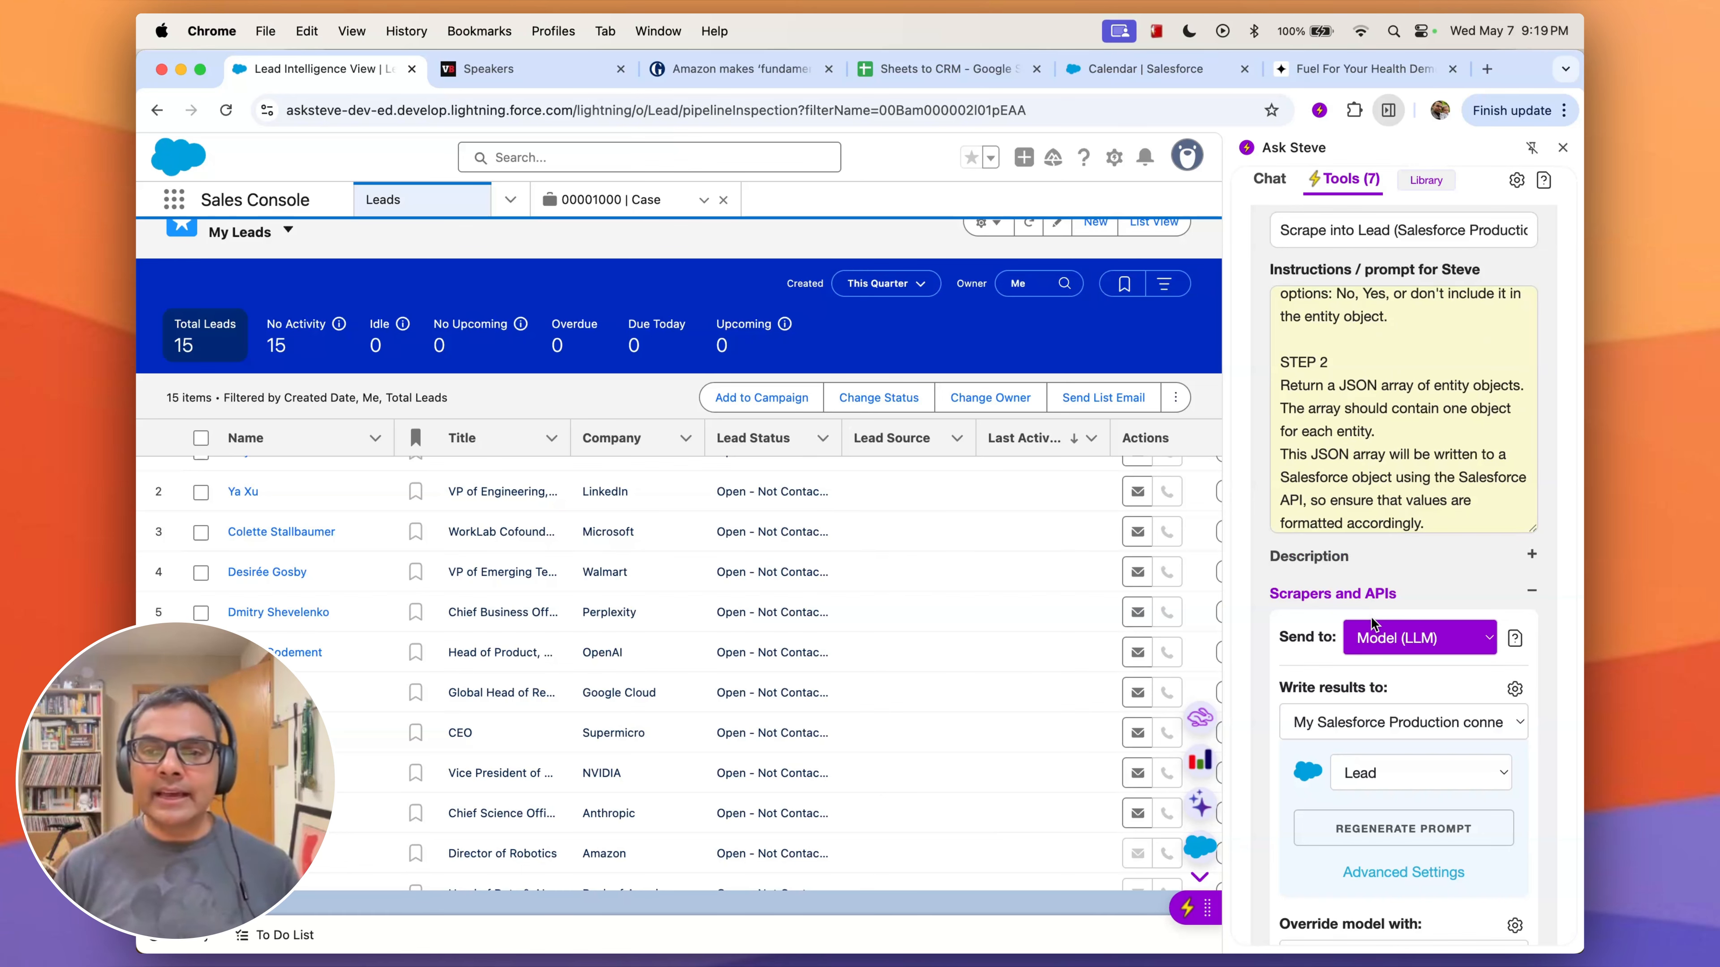
Open the Lead scraper's advanced settings and choose Skip Duplicates as the writing mode
{"action": "scroll", "coordinate": [1370, 616], "scroll_direction": "down", "scroll_amount": 3}
{"action": "left_click", "coordinate": [1403, 732]}
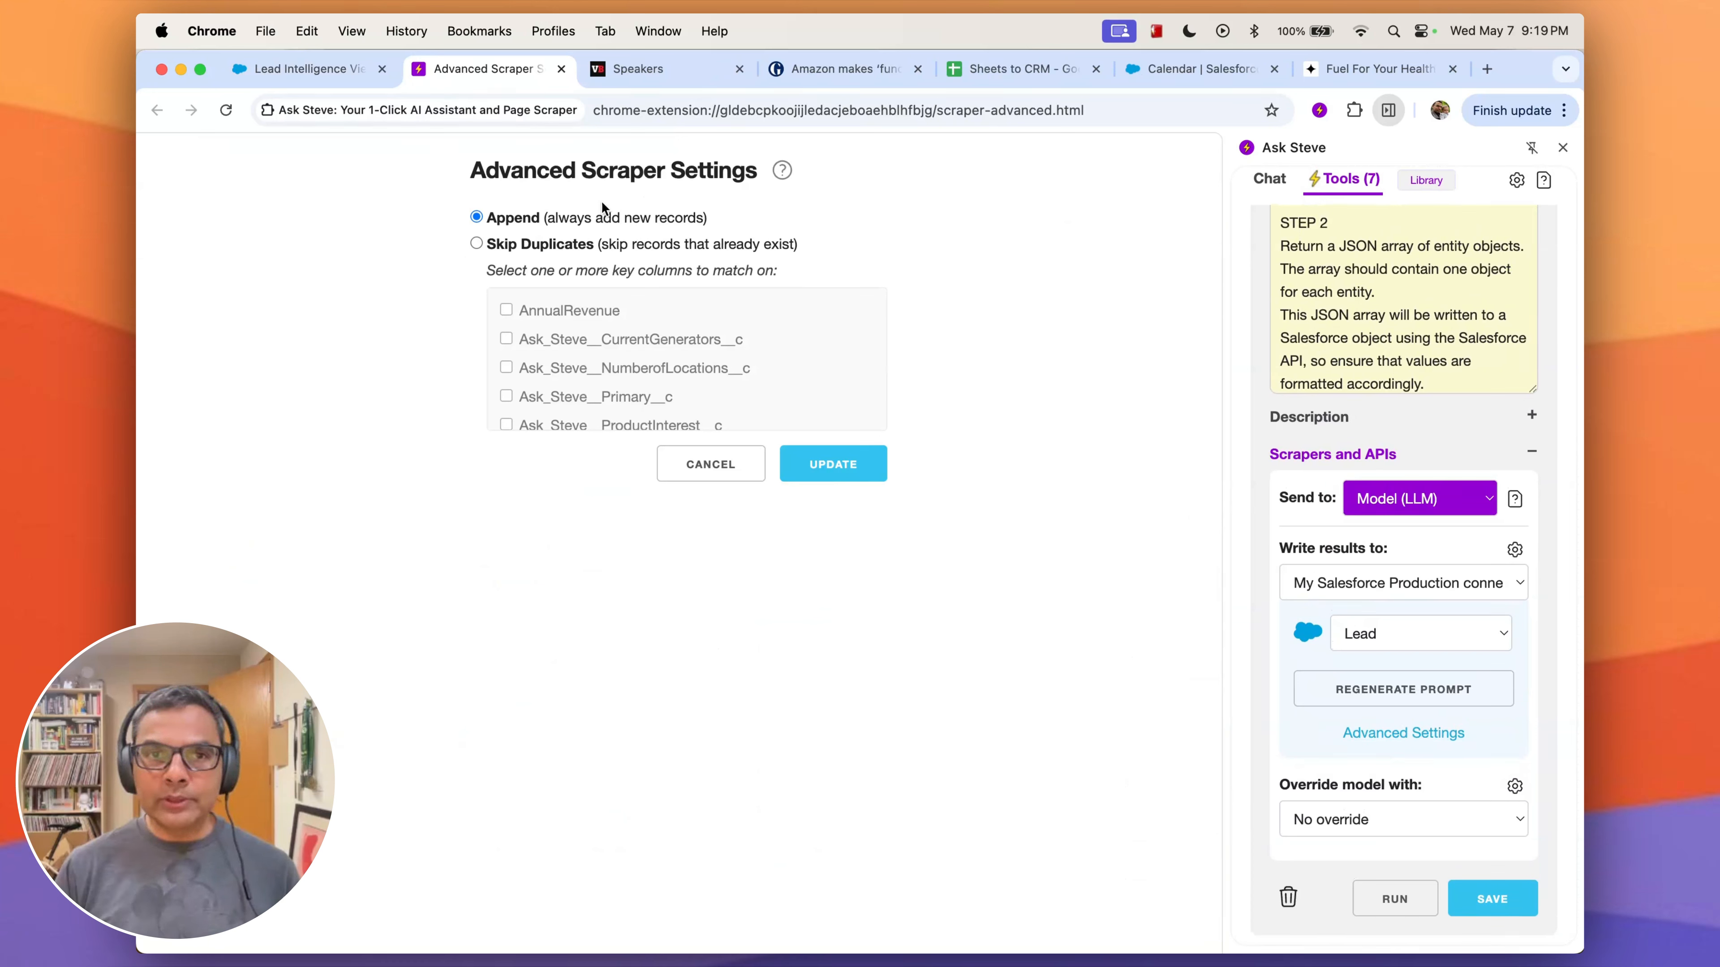
{"action": "left_click", "coordinate": [476, 245]}
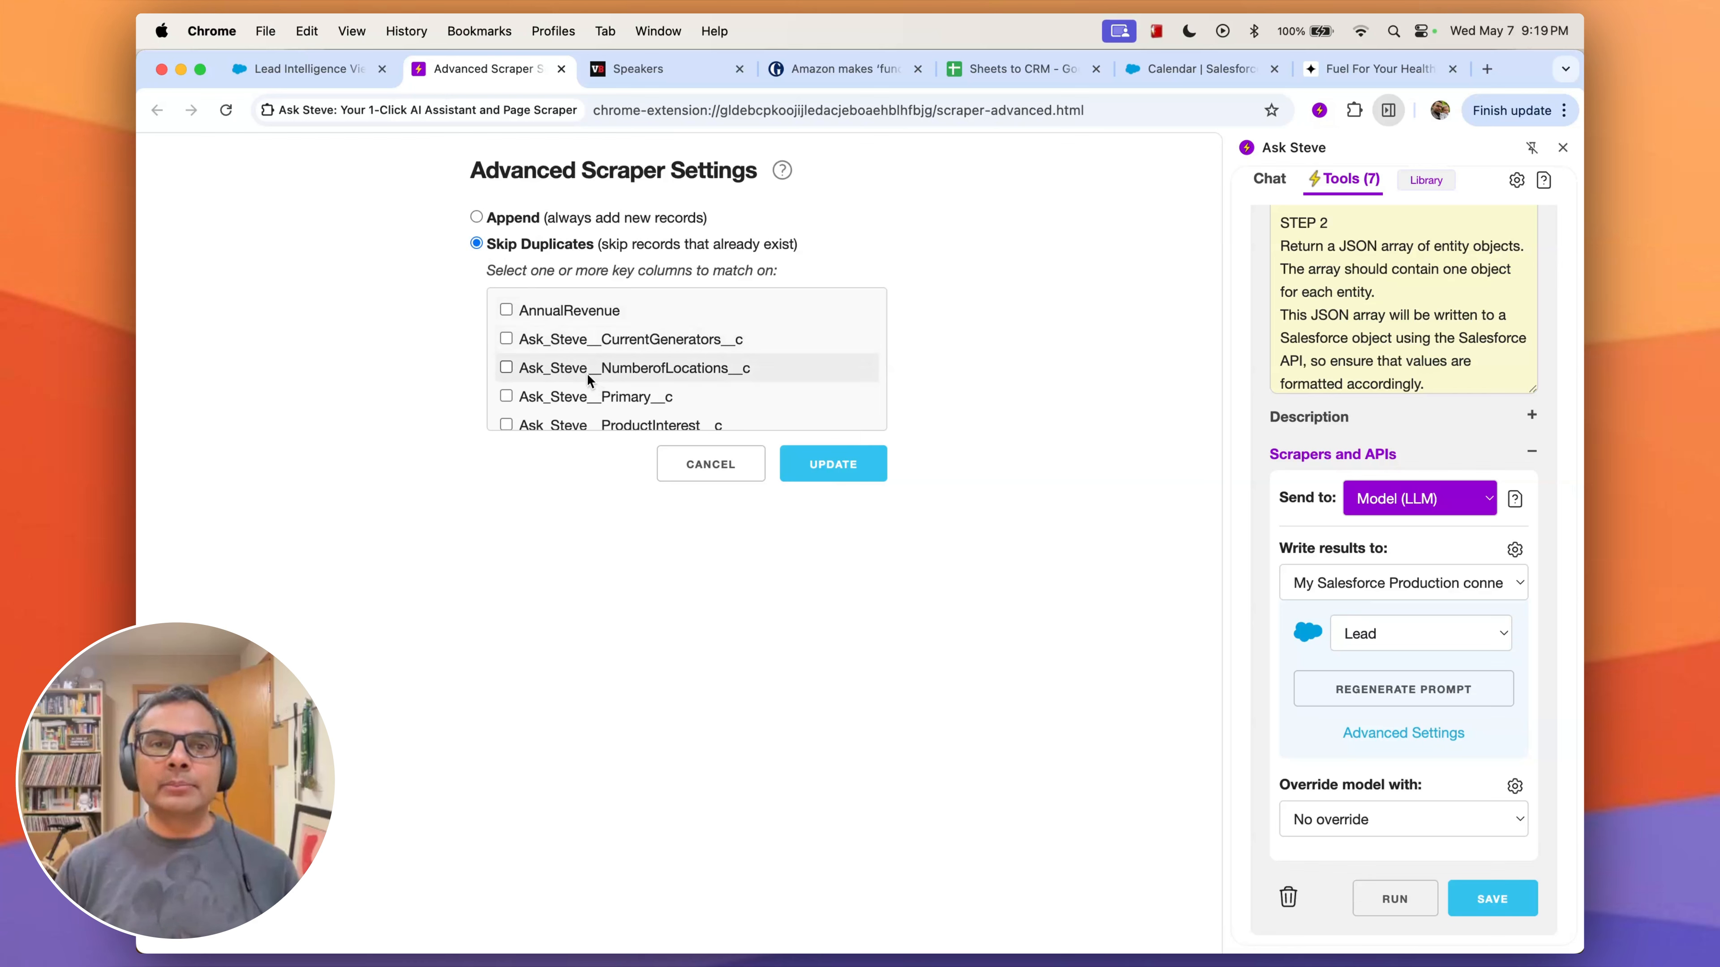
Match duplicates on the Company, FirstName and LastName key columns, then update the scraper settings and save the tool
{"action": "scroll", "coordinate": [584, 374], "scroll_direction": "down", "scroll_amount": 3}
{"action": "left_click", "coordinate": [507, 338]}
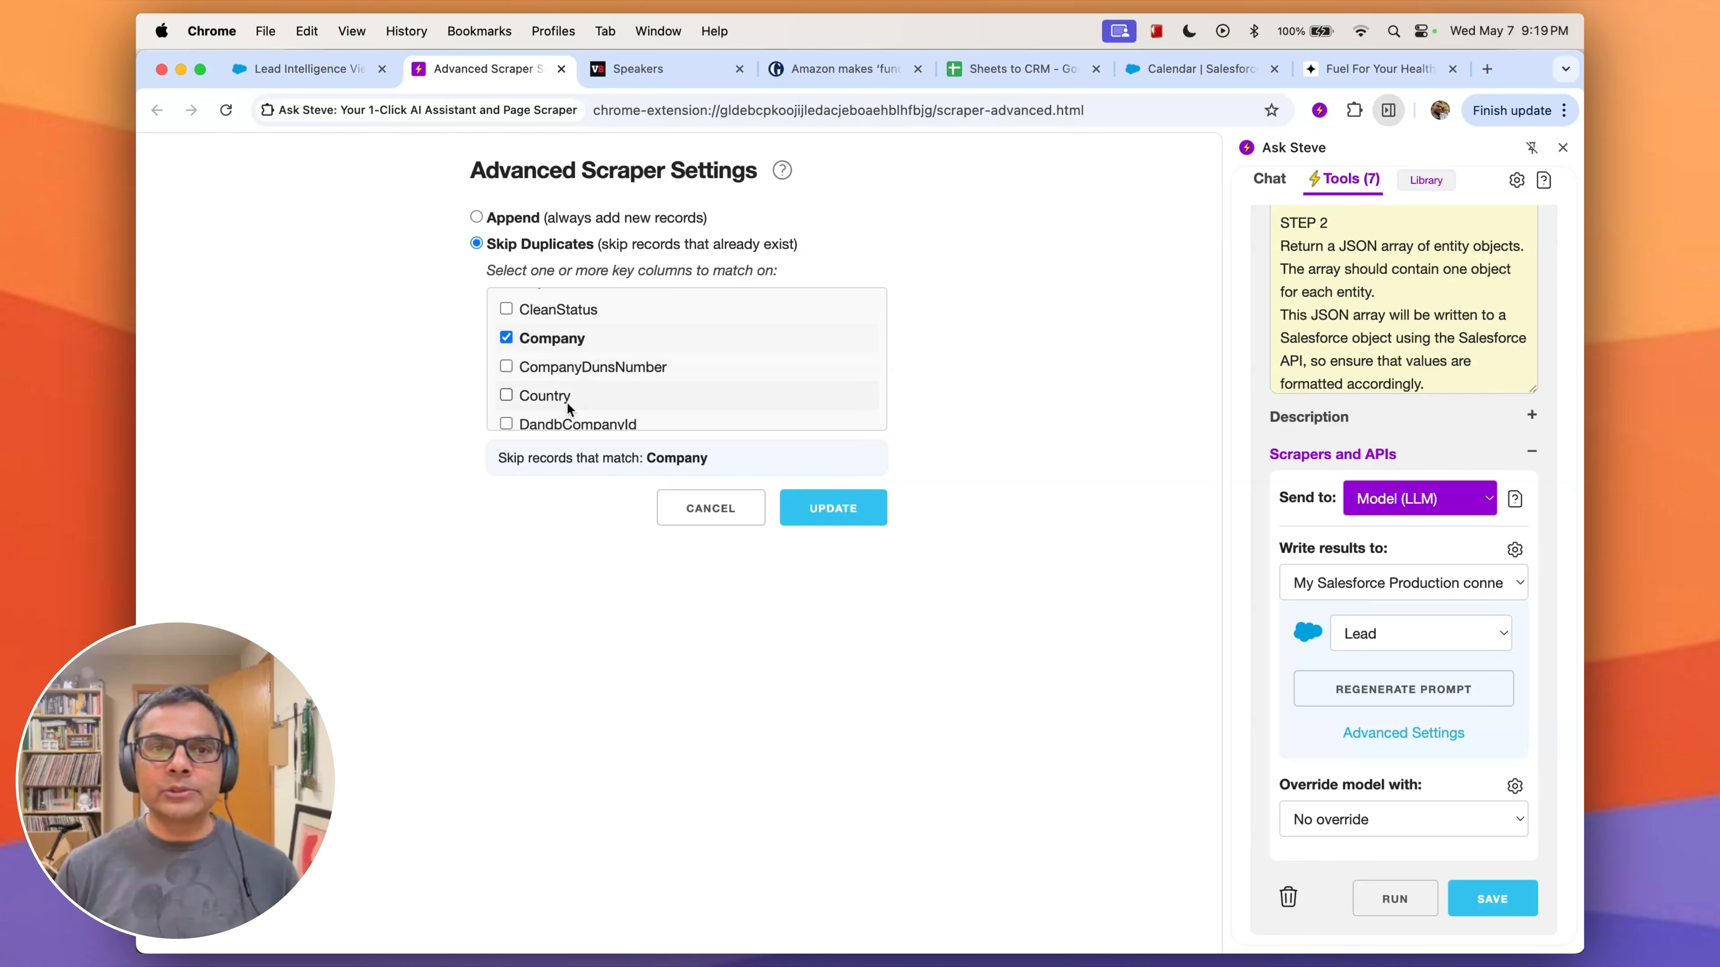
{"action": "scroll", "coordinate": [547, 406], "scroll_direction": "down", "scroll_amount": 5}
{"action": "left_click", "coordinate": [552, 386]}
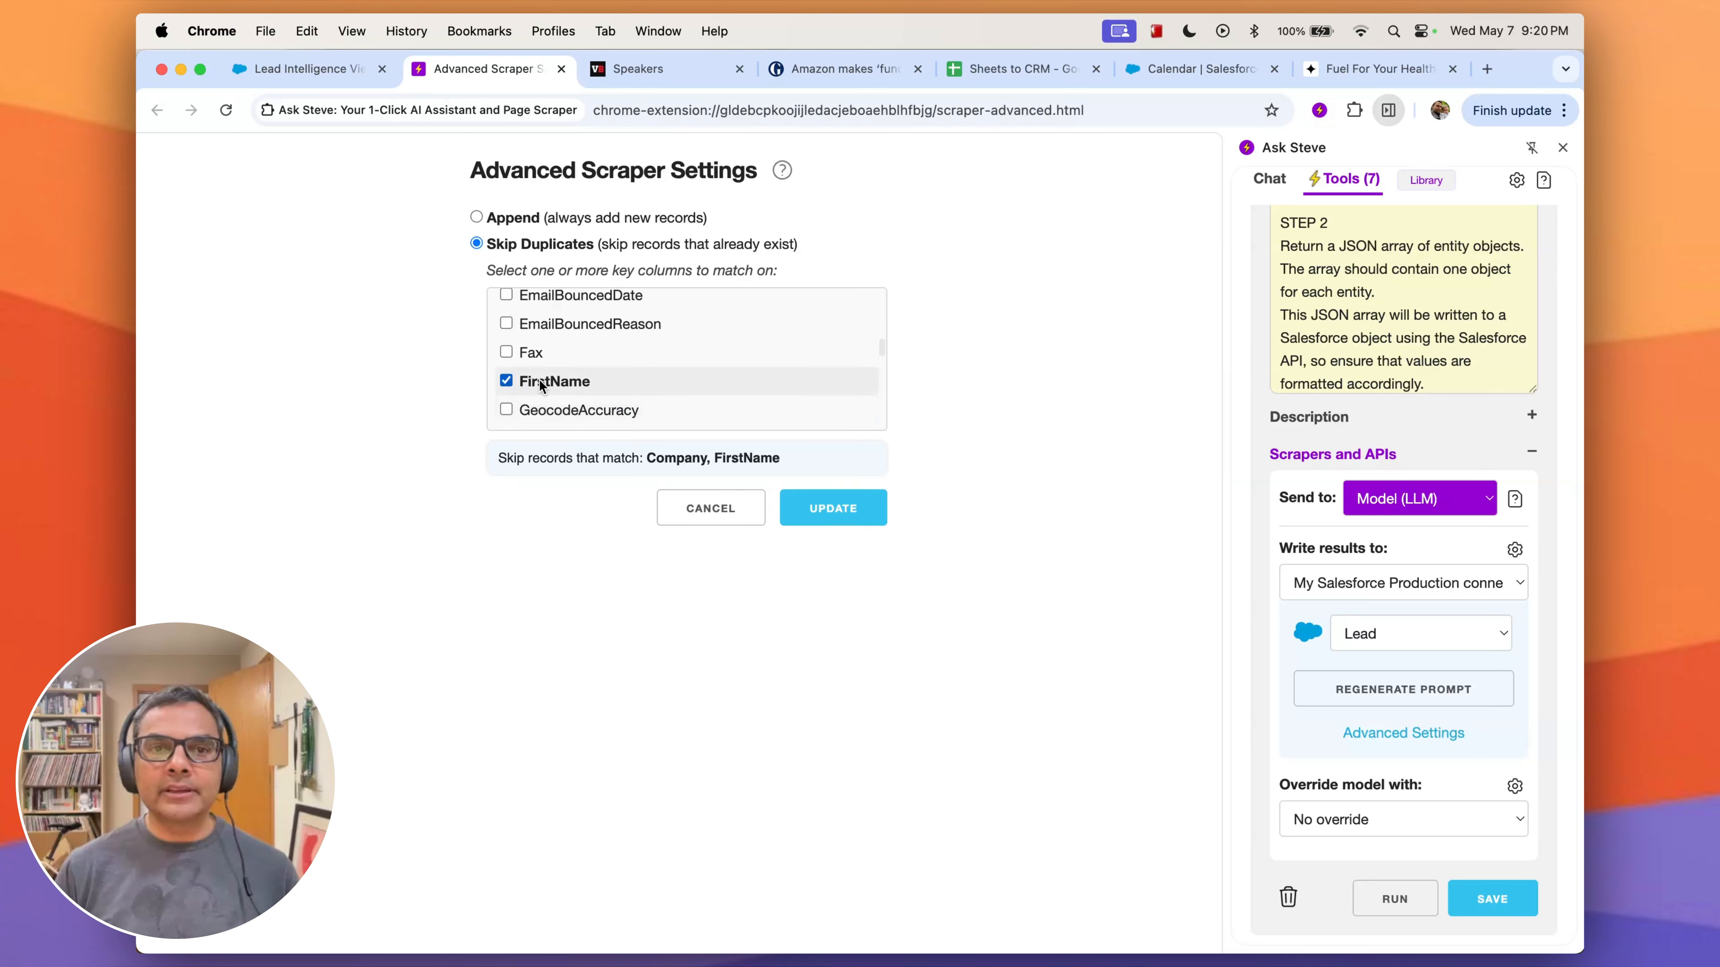
{"action": "scroll", "coordinate": [556, 391], "scroll_direction": "down", "scroll_amount": 3}
{"action": "scroll", "coordinate": [554, 390], "scroll_direction": "down", "scroll_amount": 3}
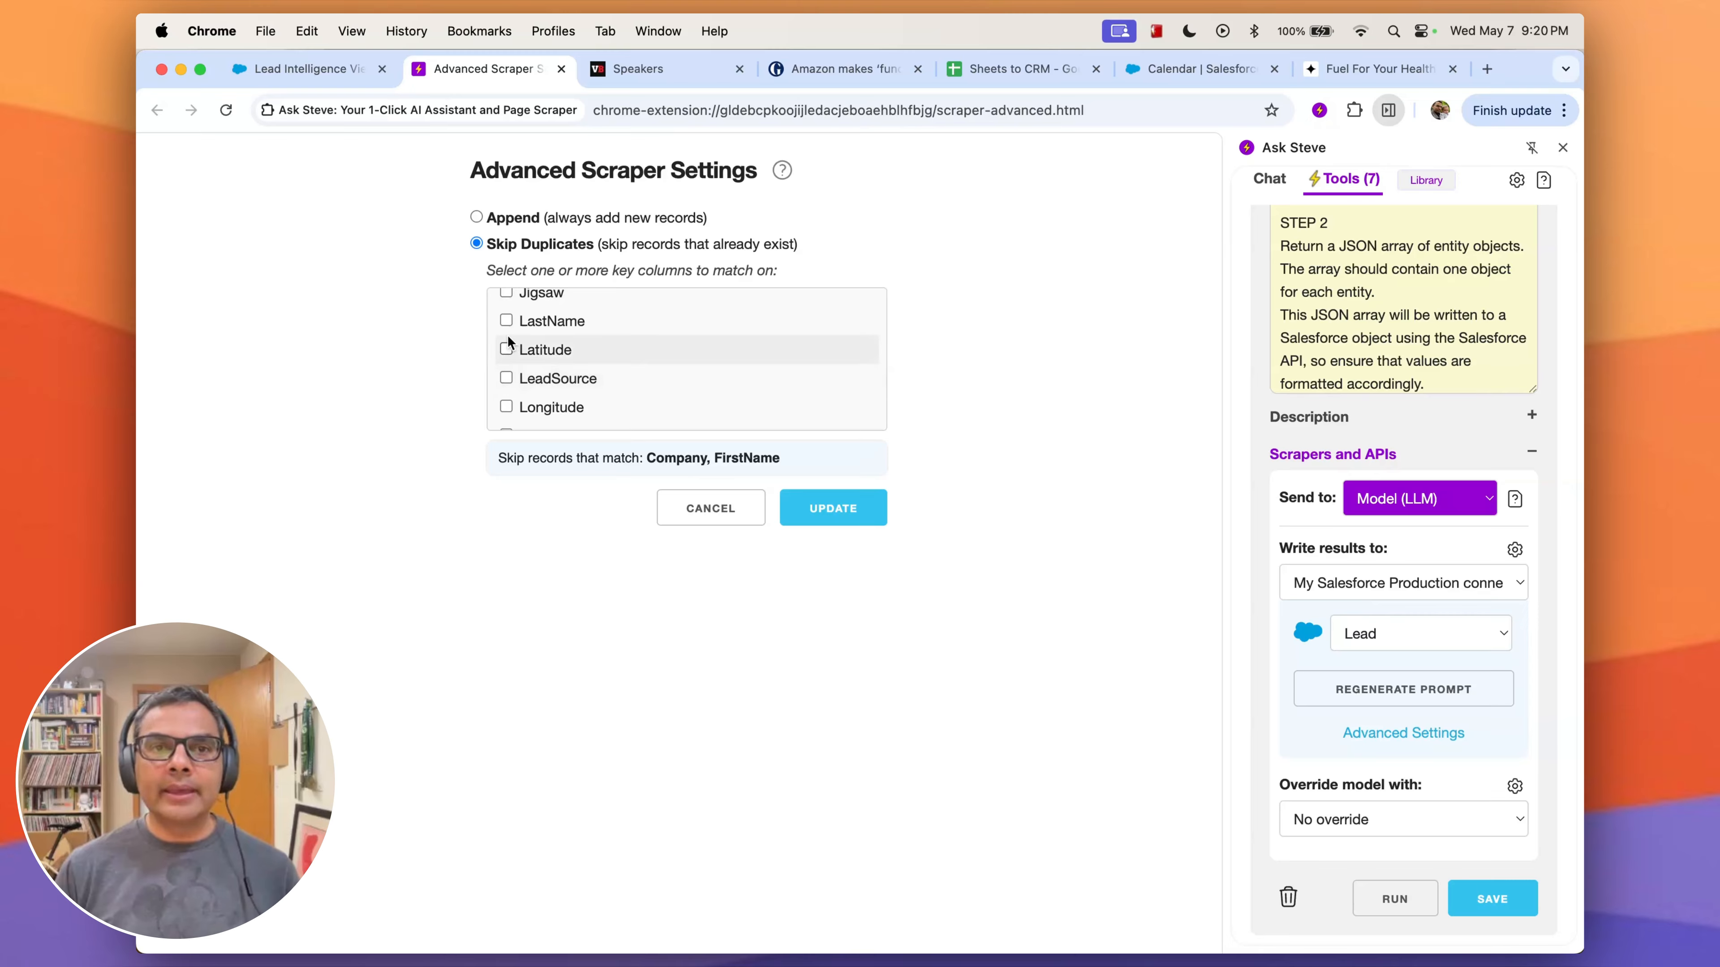
{"action": "left_click", "coordinate": [506, 322]}
{"action": "left_click", "coordinate": [806, 507]}
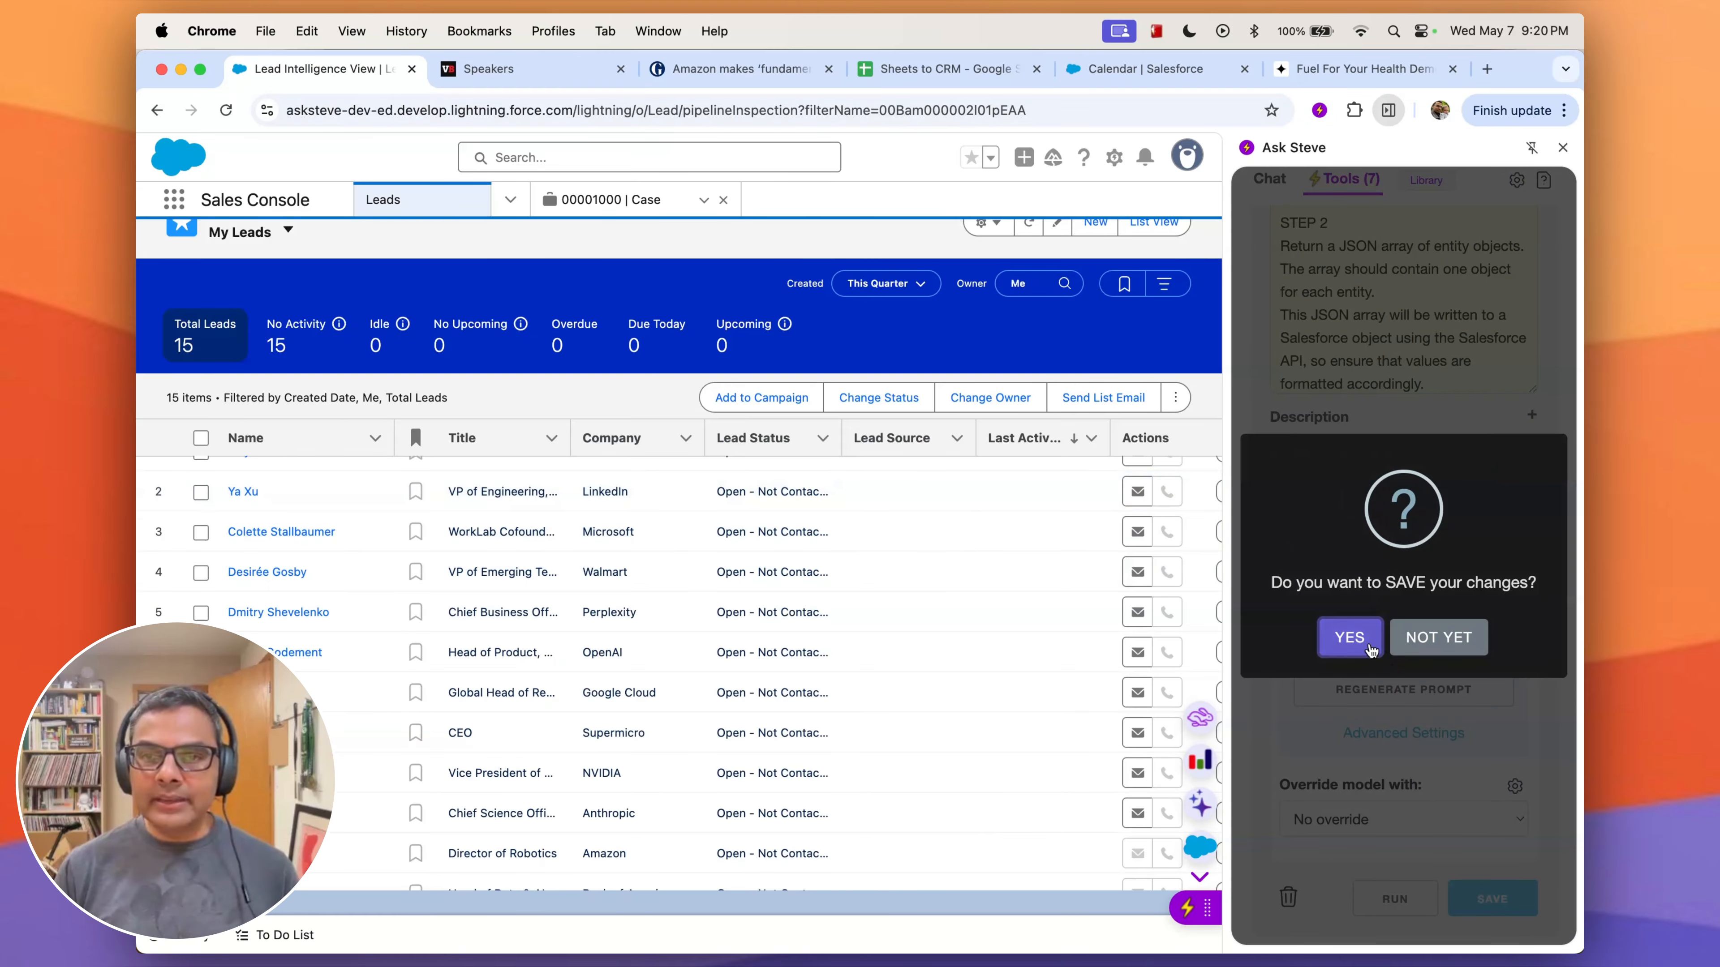
{"action": "left_click", "coordinate": [1346, 636]}
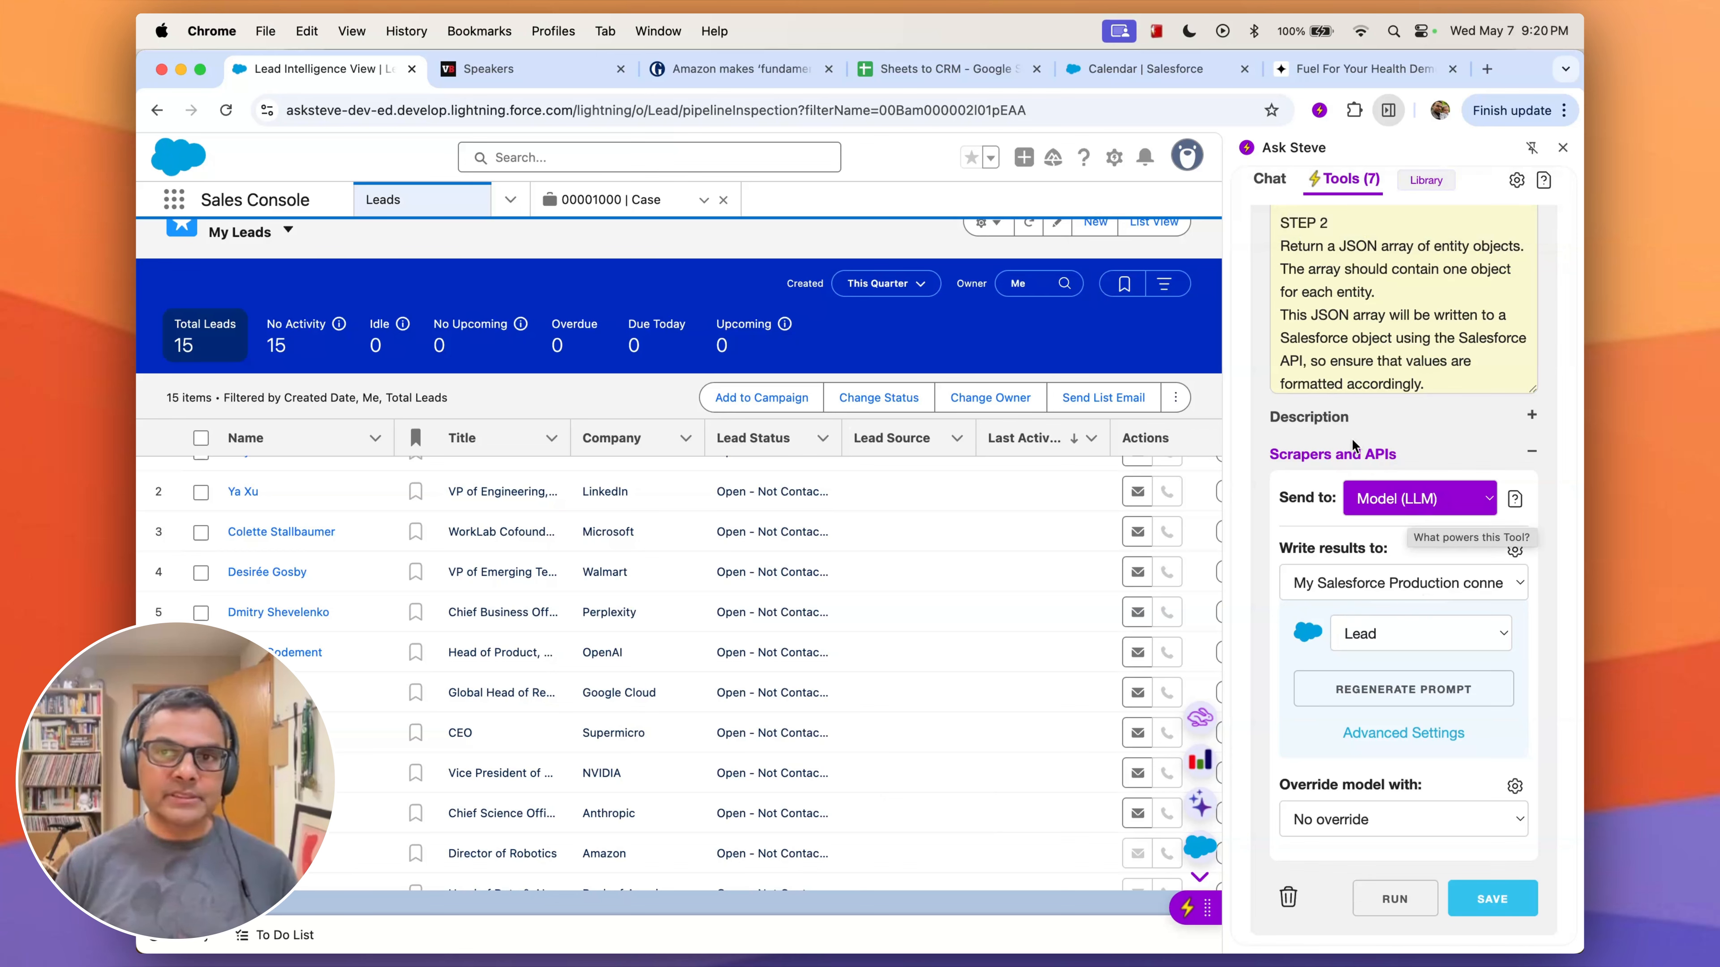
On the VB Transform speakers page, select the profiles from the 99VC to the Plug and Play Ventures speaker and run the Lead scraper
{"action": "left_click", "coordinate": [514, 69]}
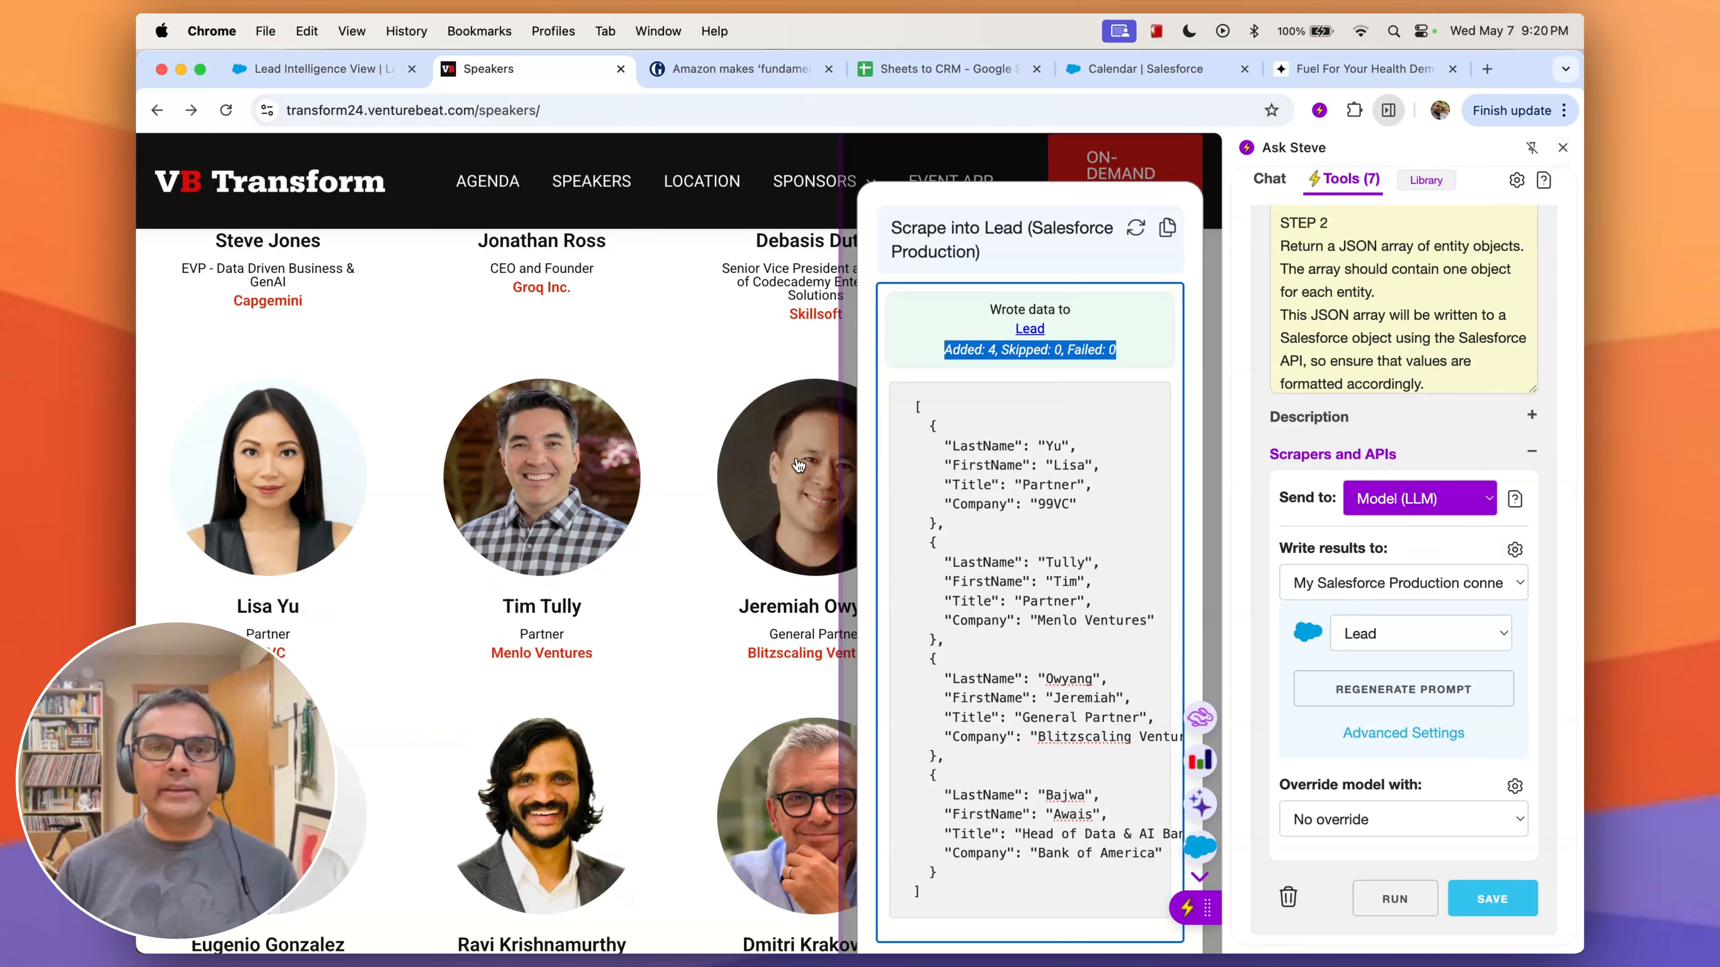
{"action": "scroll", "coordinate": [617, 480], "scroll_direction": "down", "scroll_amount": 2}
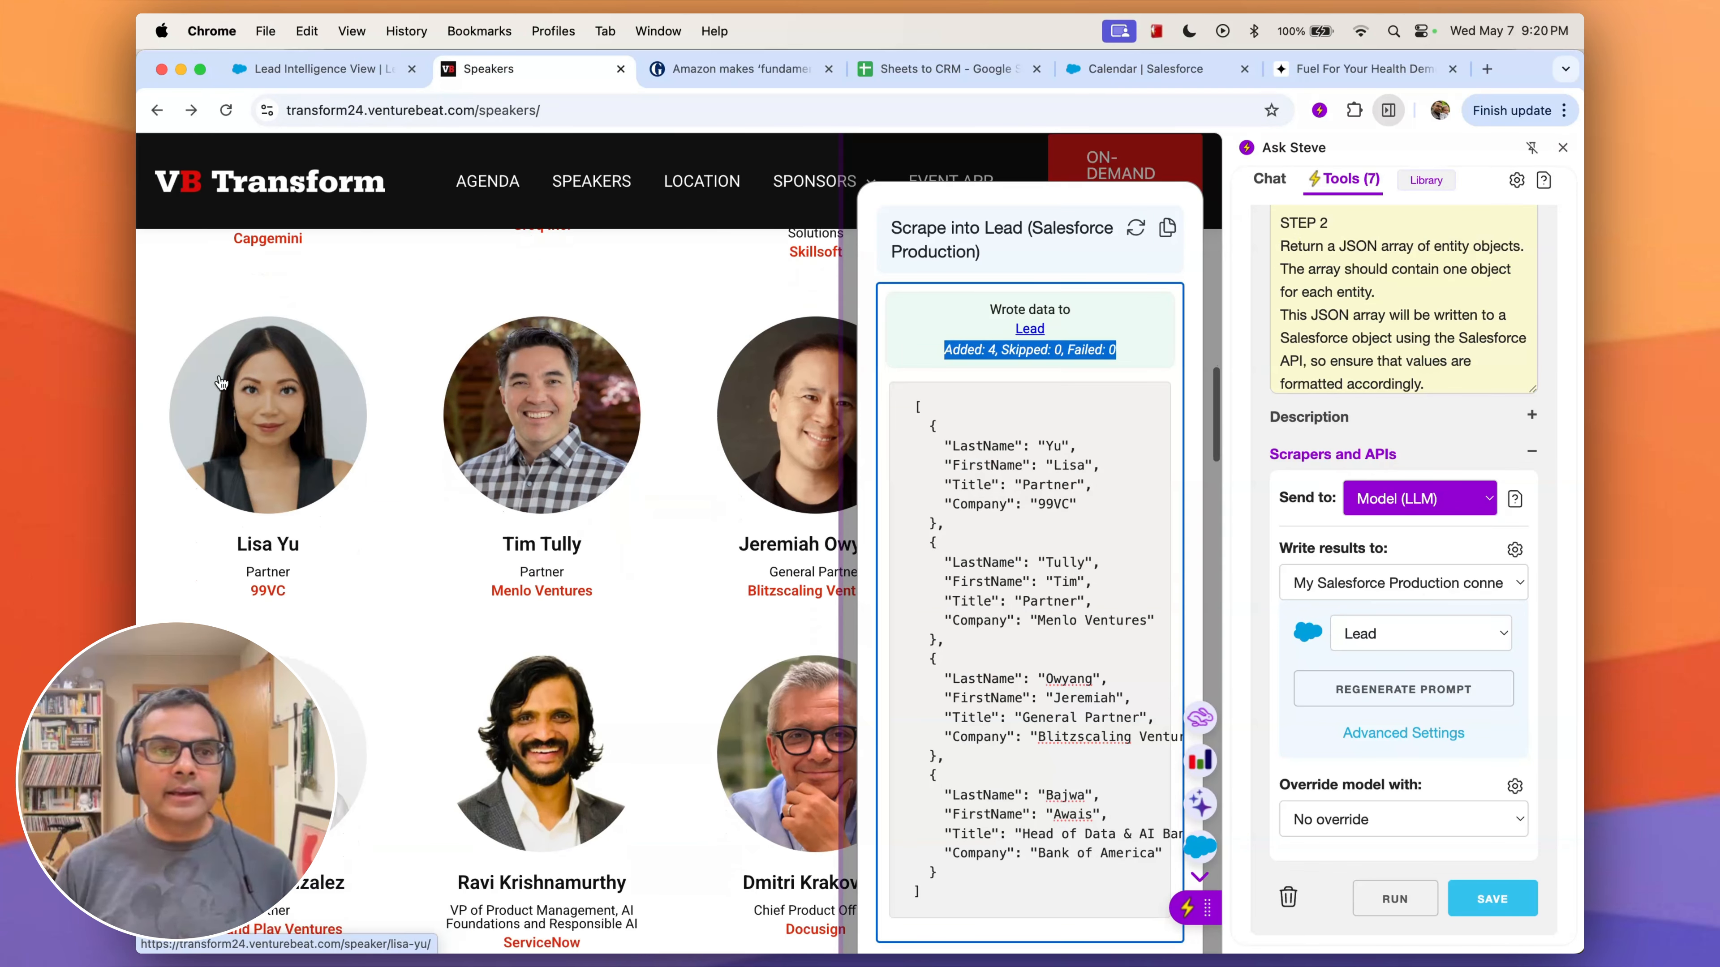
{"action": "left_click_drag", "start_coordinate": [182, 296], "coordinate": [1236, 871]}
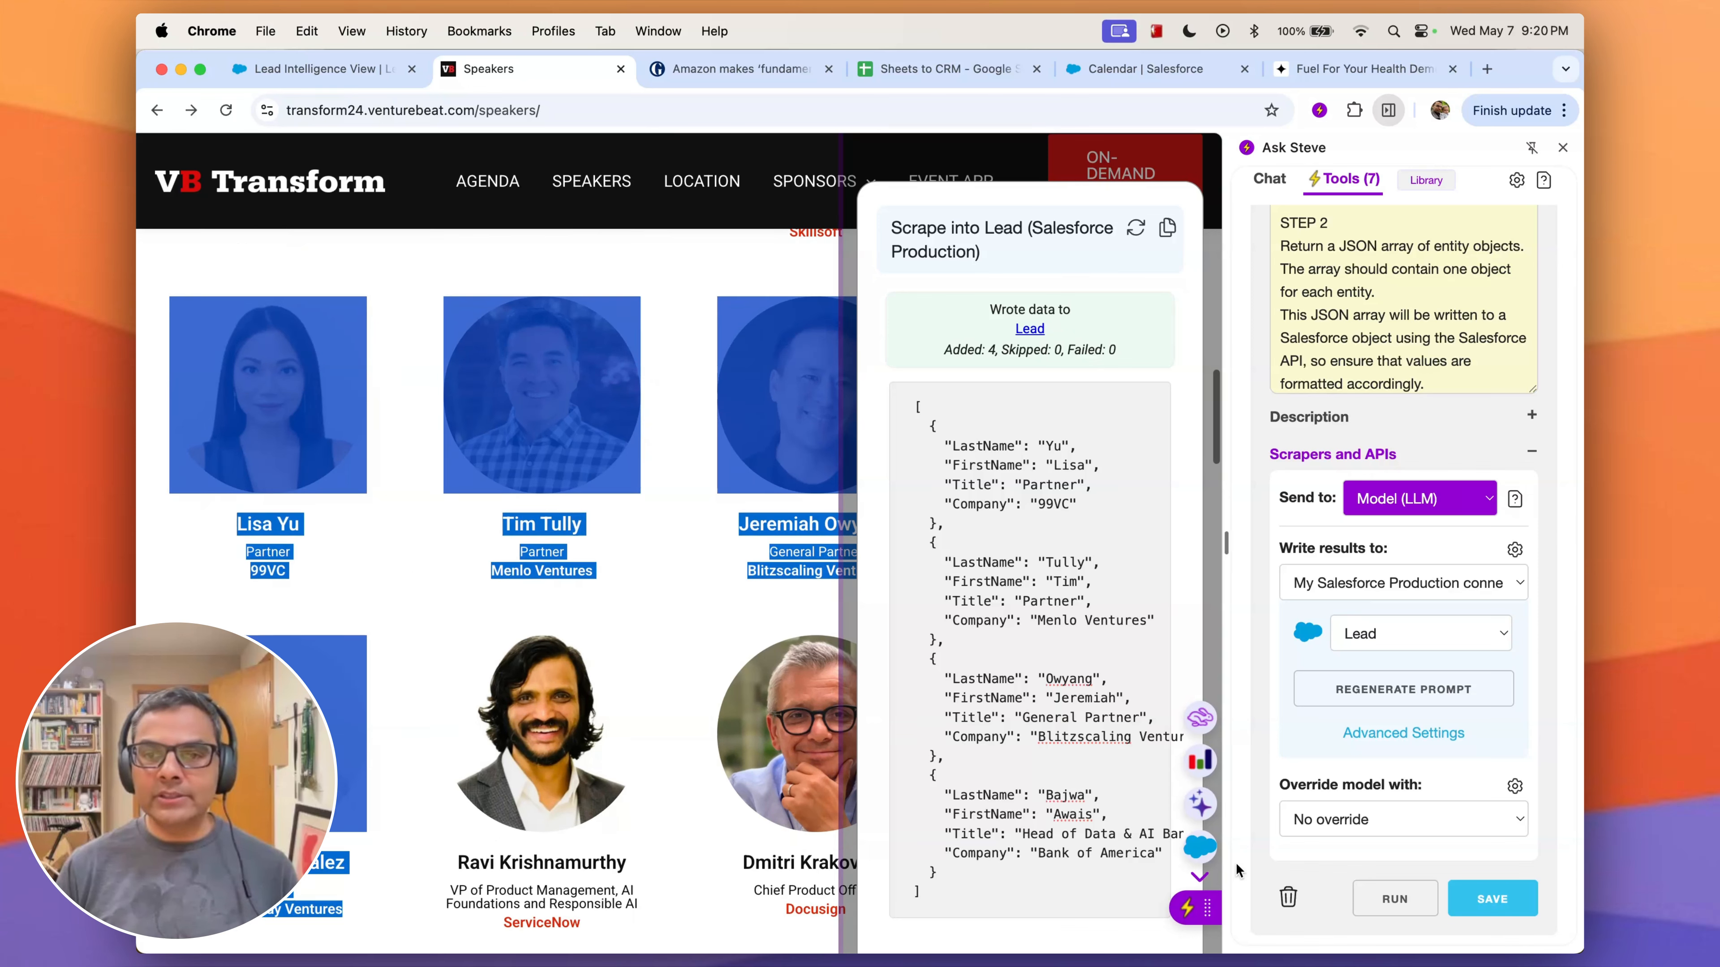
{"action": "left_click", "coordinate": [1200, 847]}
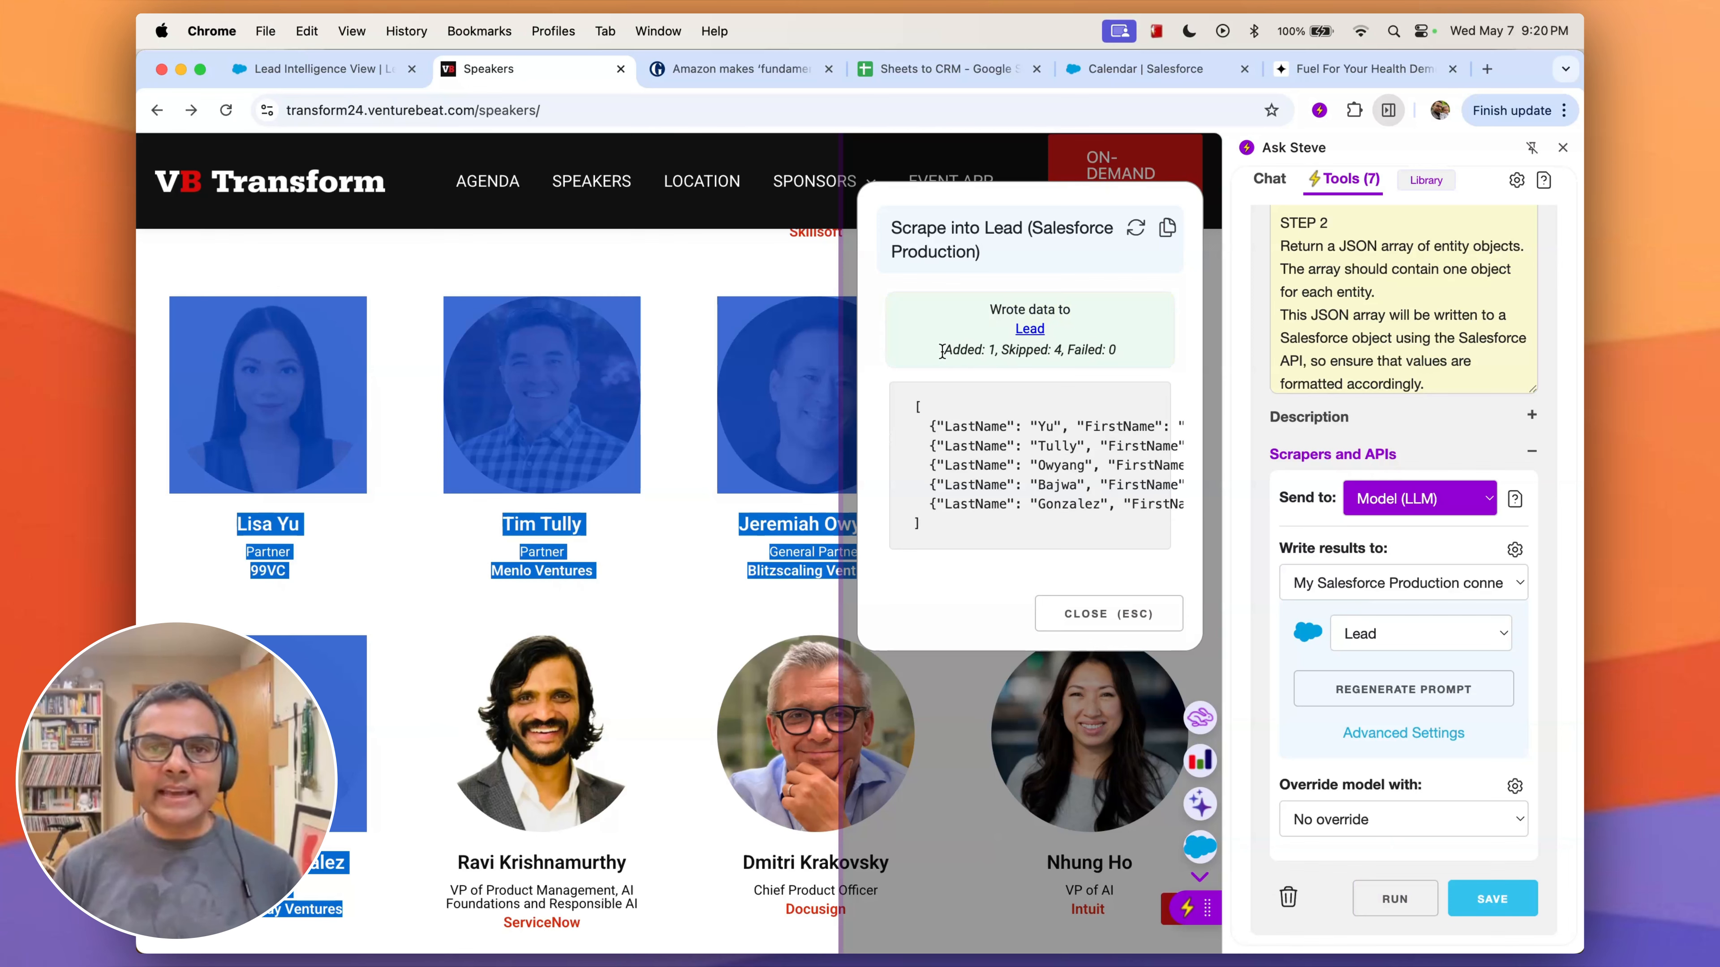
Check the number of skipped records in the scrape result and reload the Salesforce leads list to review the entries
{"action": "left_click_drag", "start_coordinate": [942, 351], "coordinate": [1058, 350]}
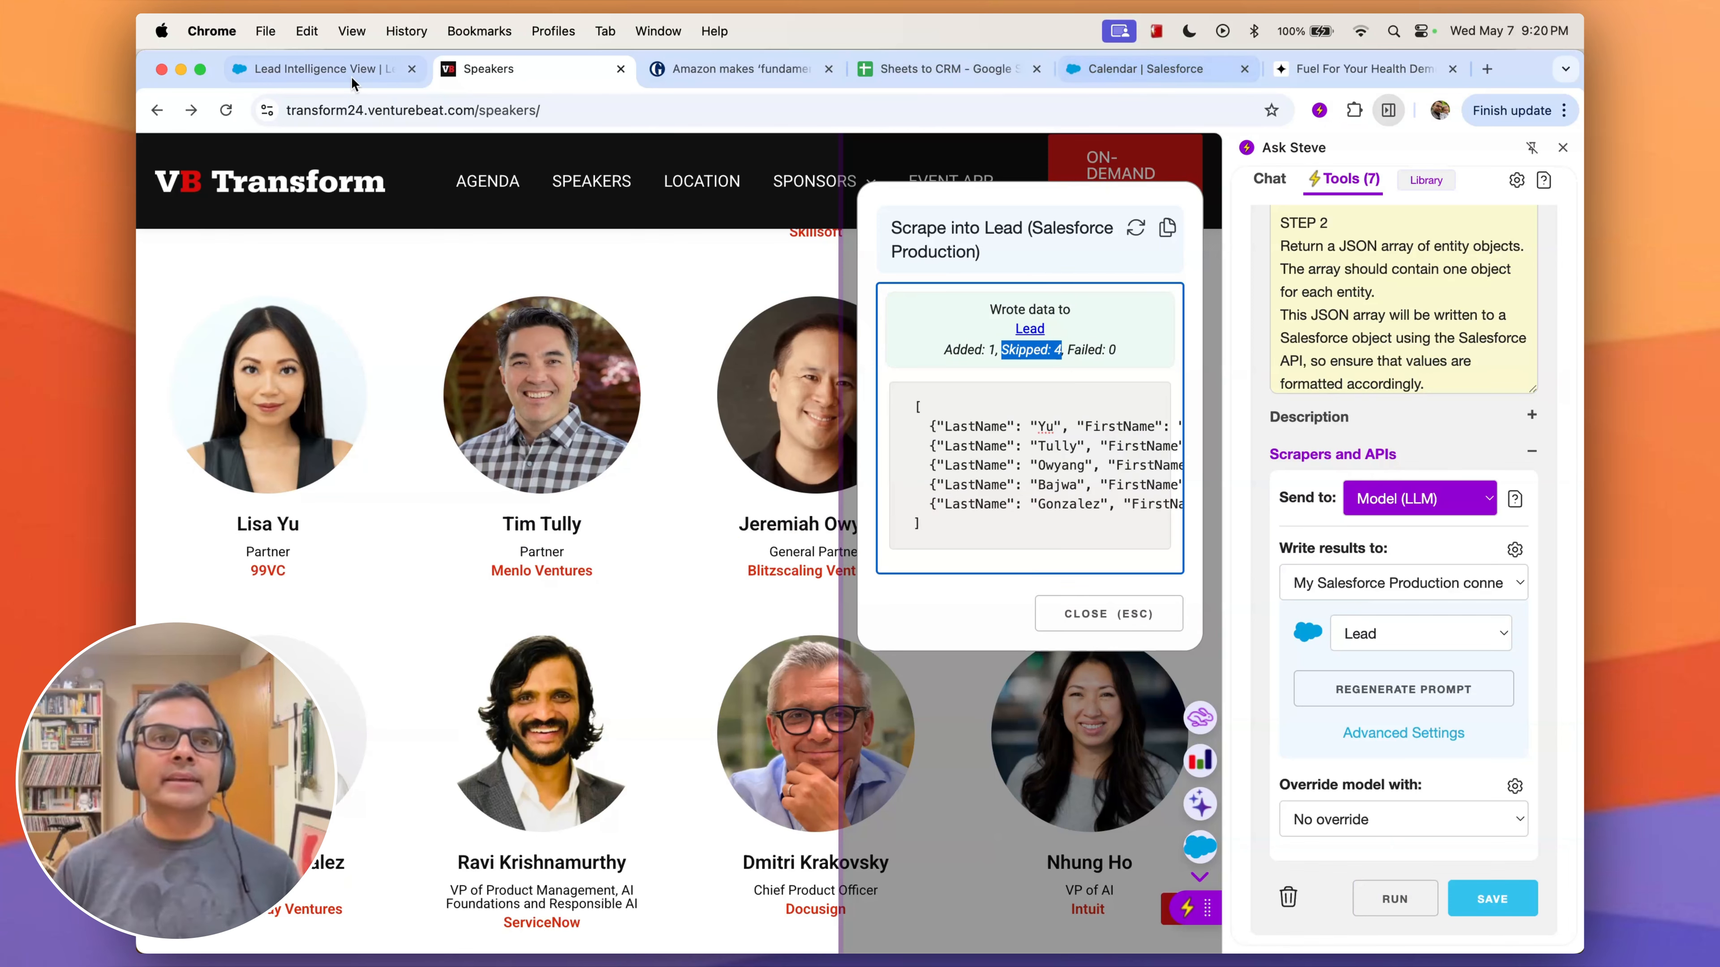
{"action": "left_click", "coordinate": [325, 69]}
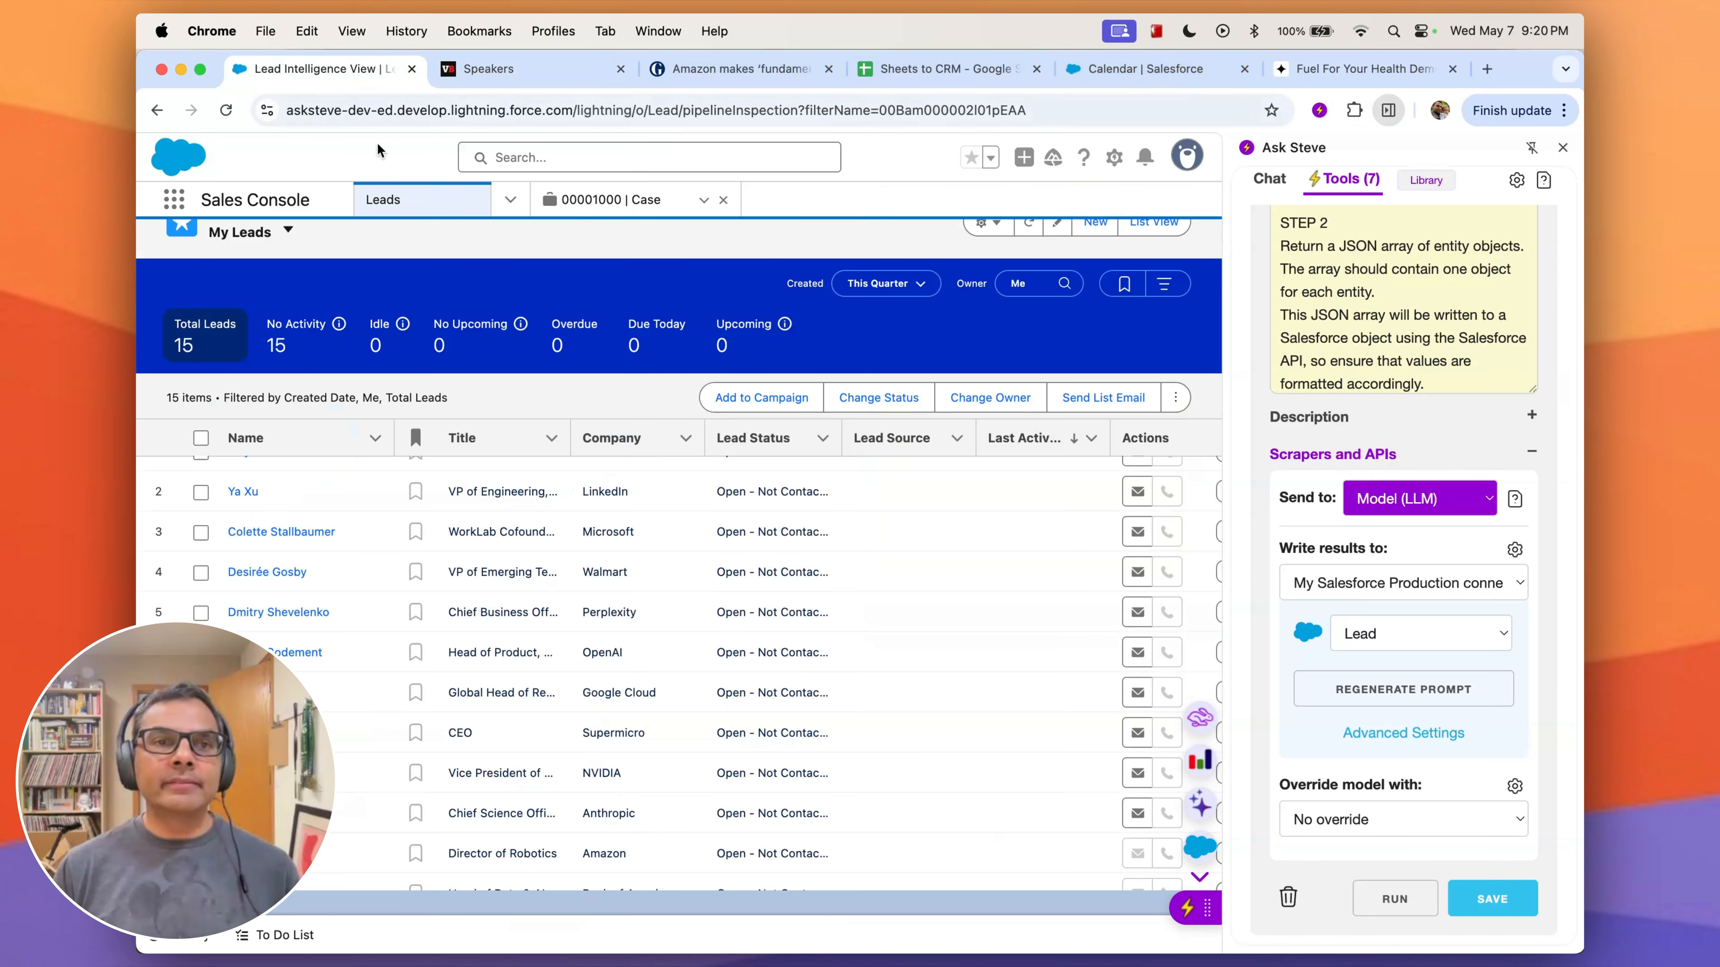
{"action": "left_click", "coordinate": [225, 110]}
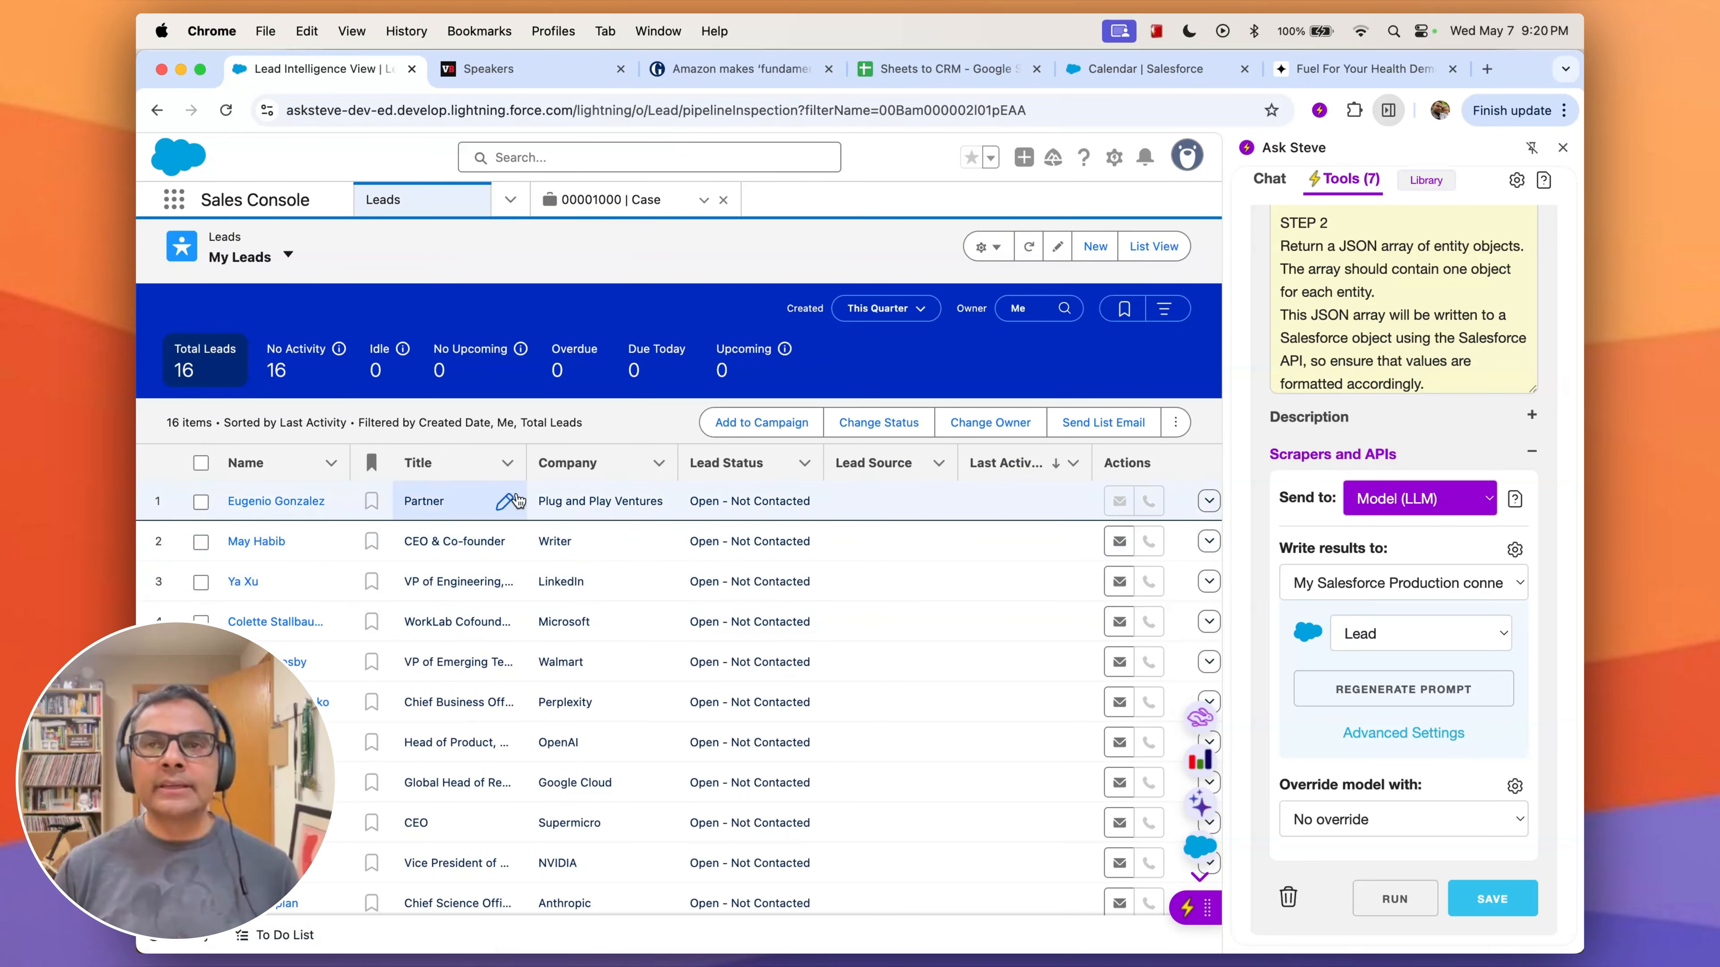
From the Salesforce calendar, auto-create an AI scraper tool for the Event object and look over its button settings
{"action": "left_click", "coordinate": [1154, 79]}
{"action": "scroll", "coordinate": [865, 436], "scroll_direction": "up", "scroll_amount": 5}
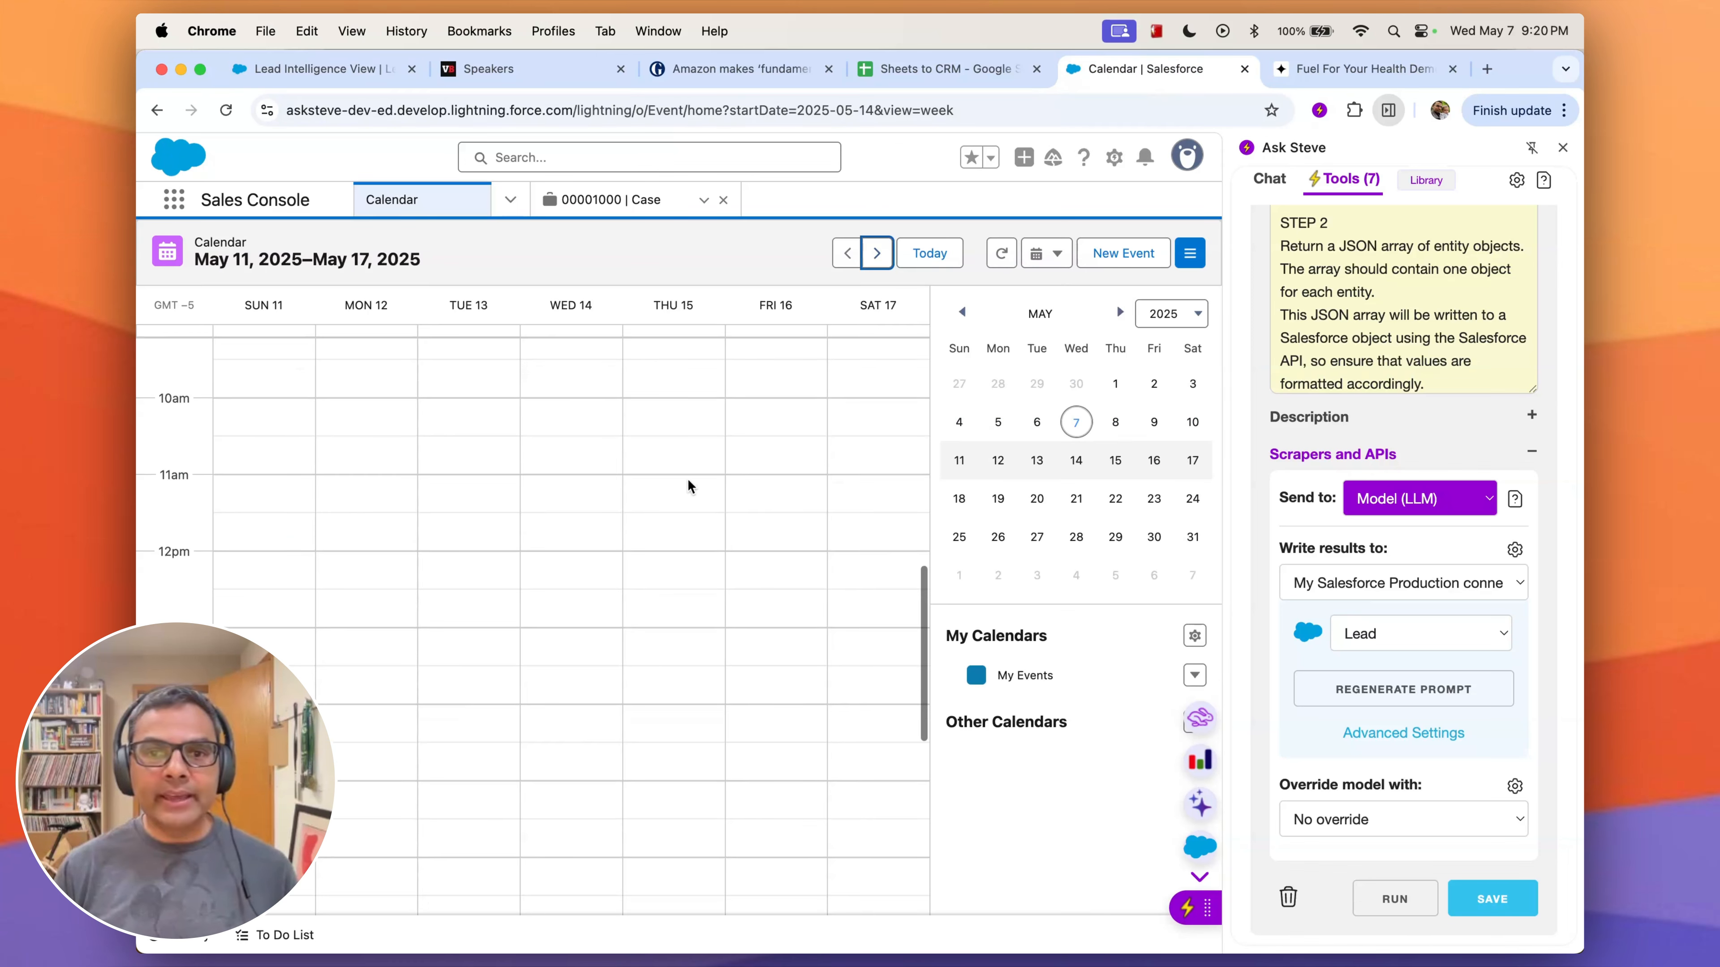
{"action": "scroll", "coordinate": [865, 436], "scroll_direction": "up", "scroll_amount": 3}
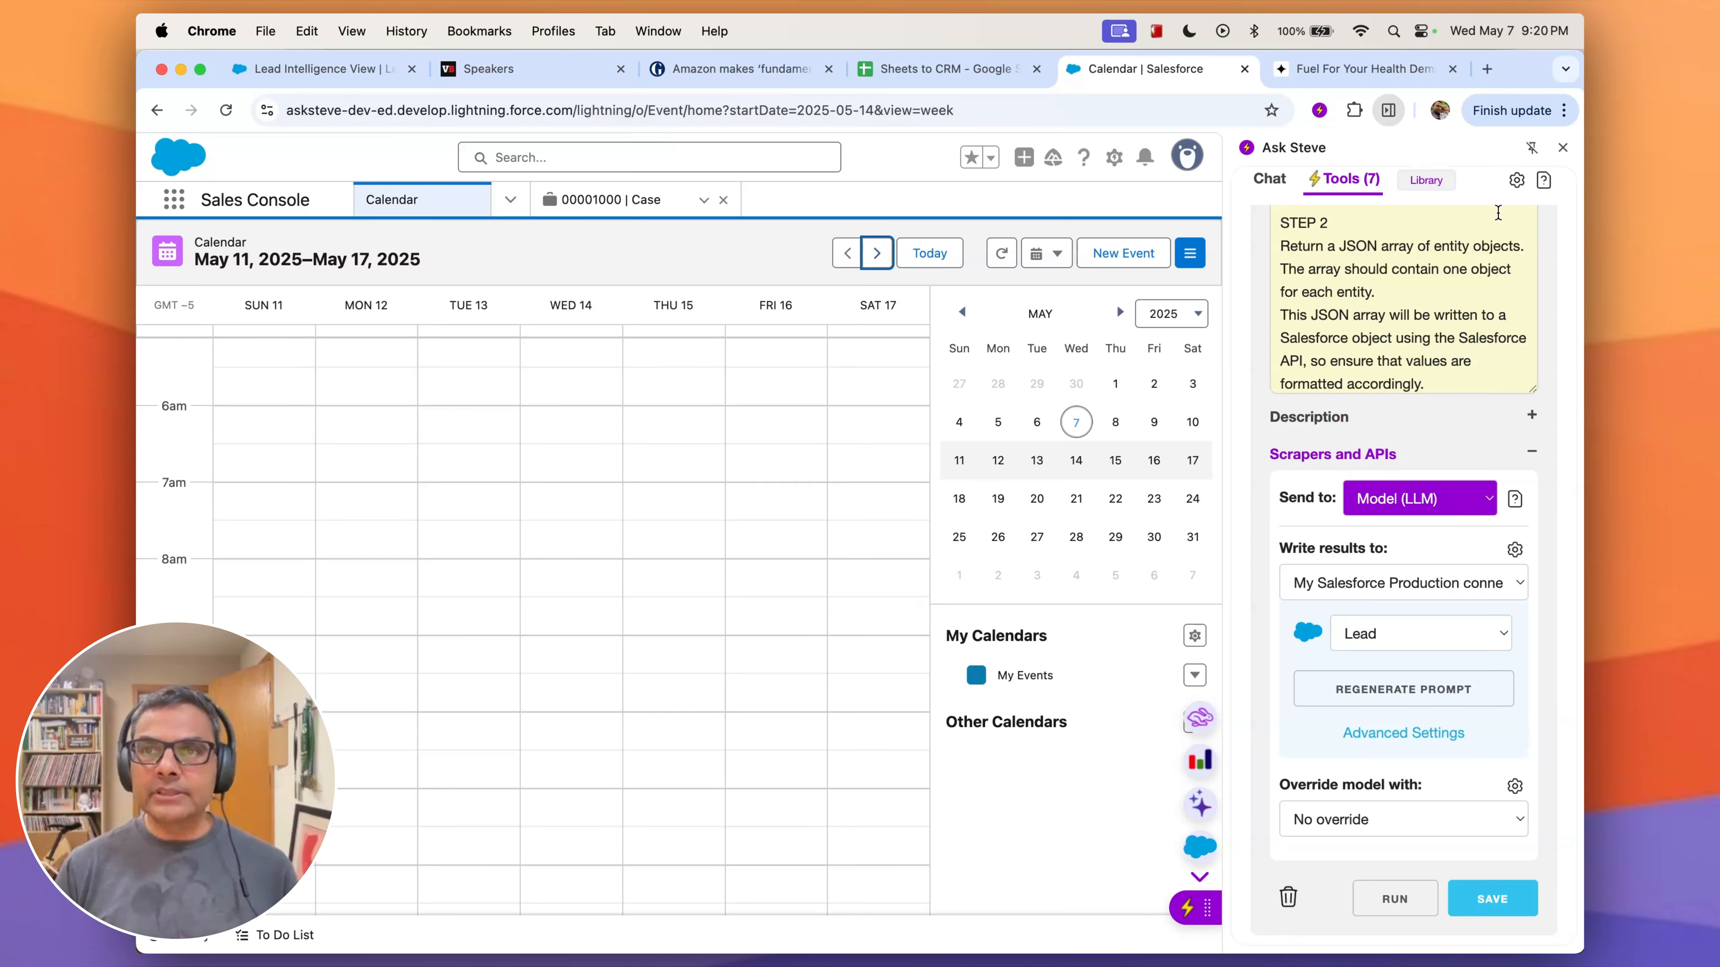
{"action": "scroll", "coordinate": [1498, 212], "scroll_direction": "up", "scroll_amount": 10}
{"action": "scroll", "coordinate": [1569, 374], "scroll_direction": "up", "scroll_amount": 5}
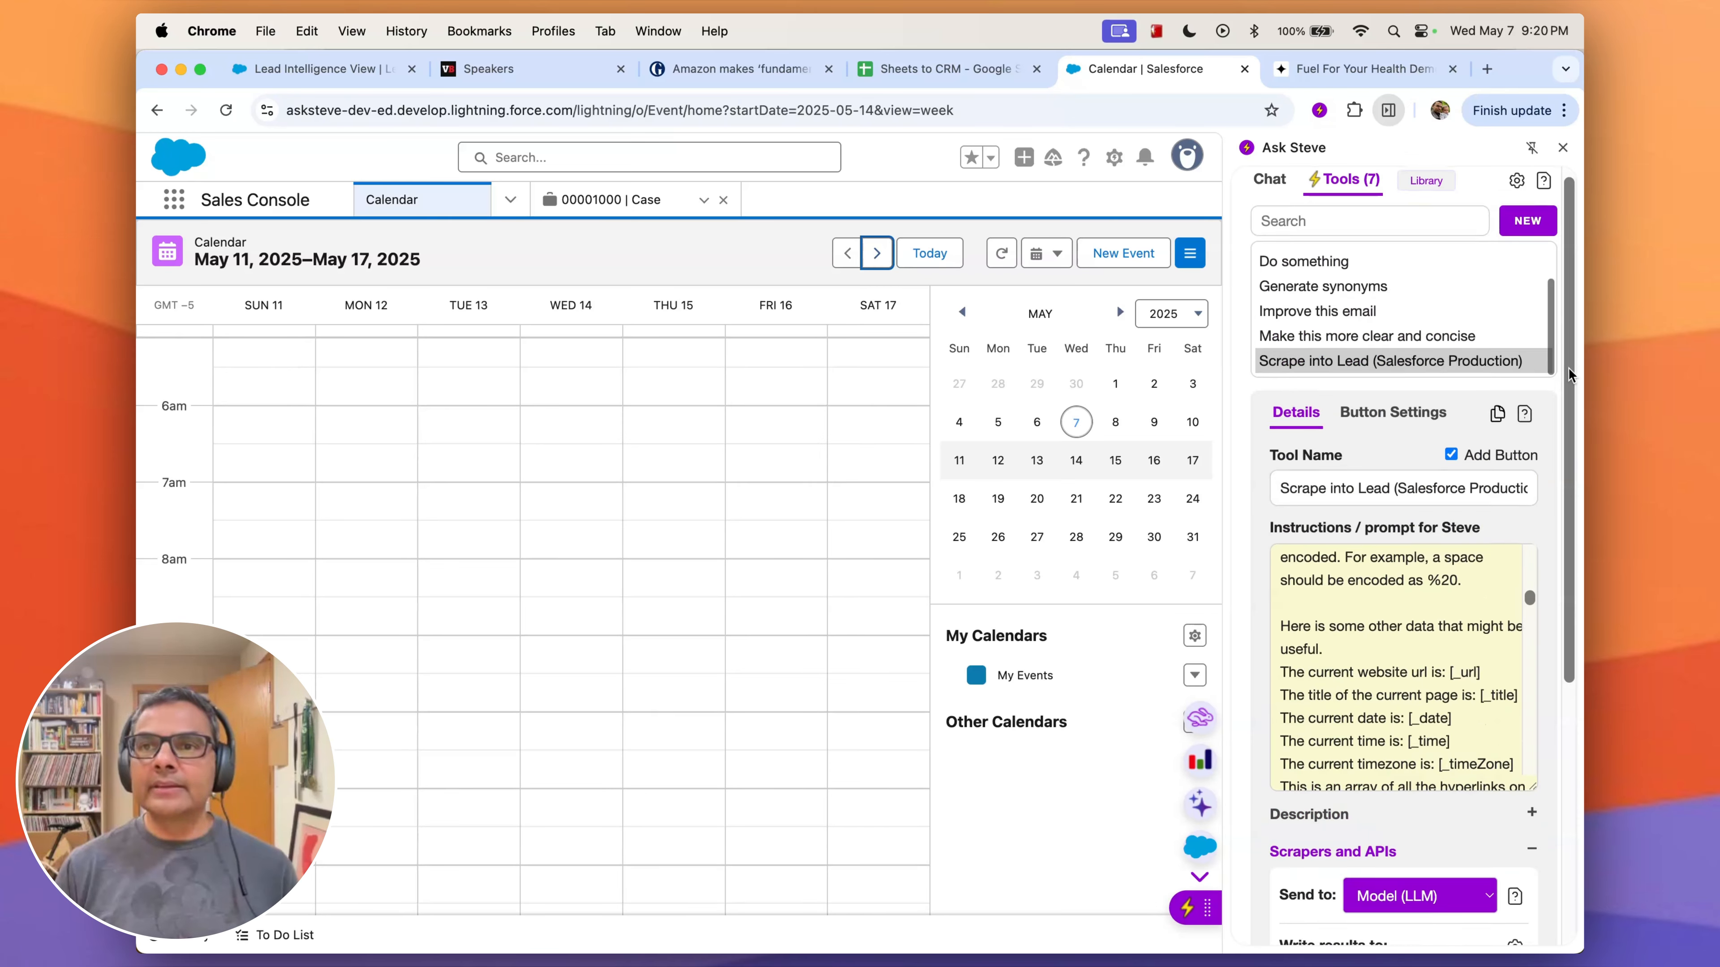
{"action": "left_click", "coordinate": [1529, 238]}
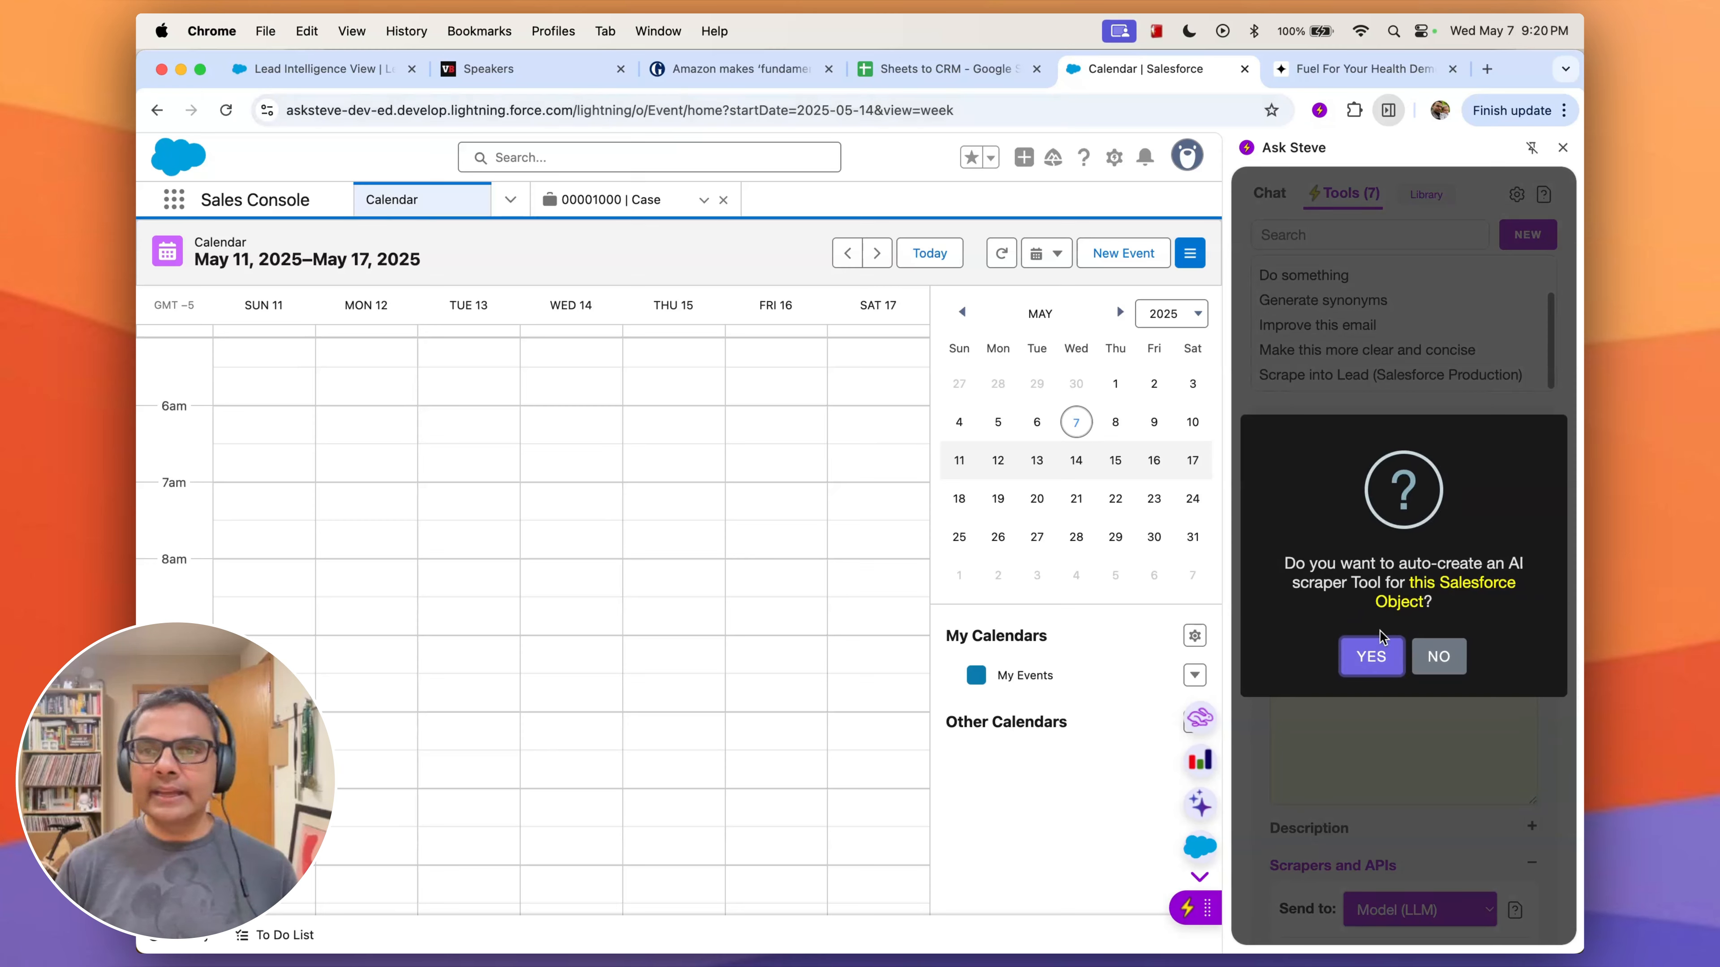
{"action": "left_click", "coordinate": [1374, 652]}
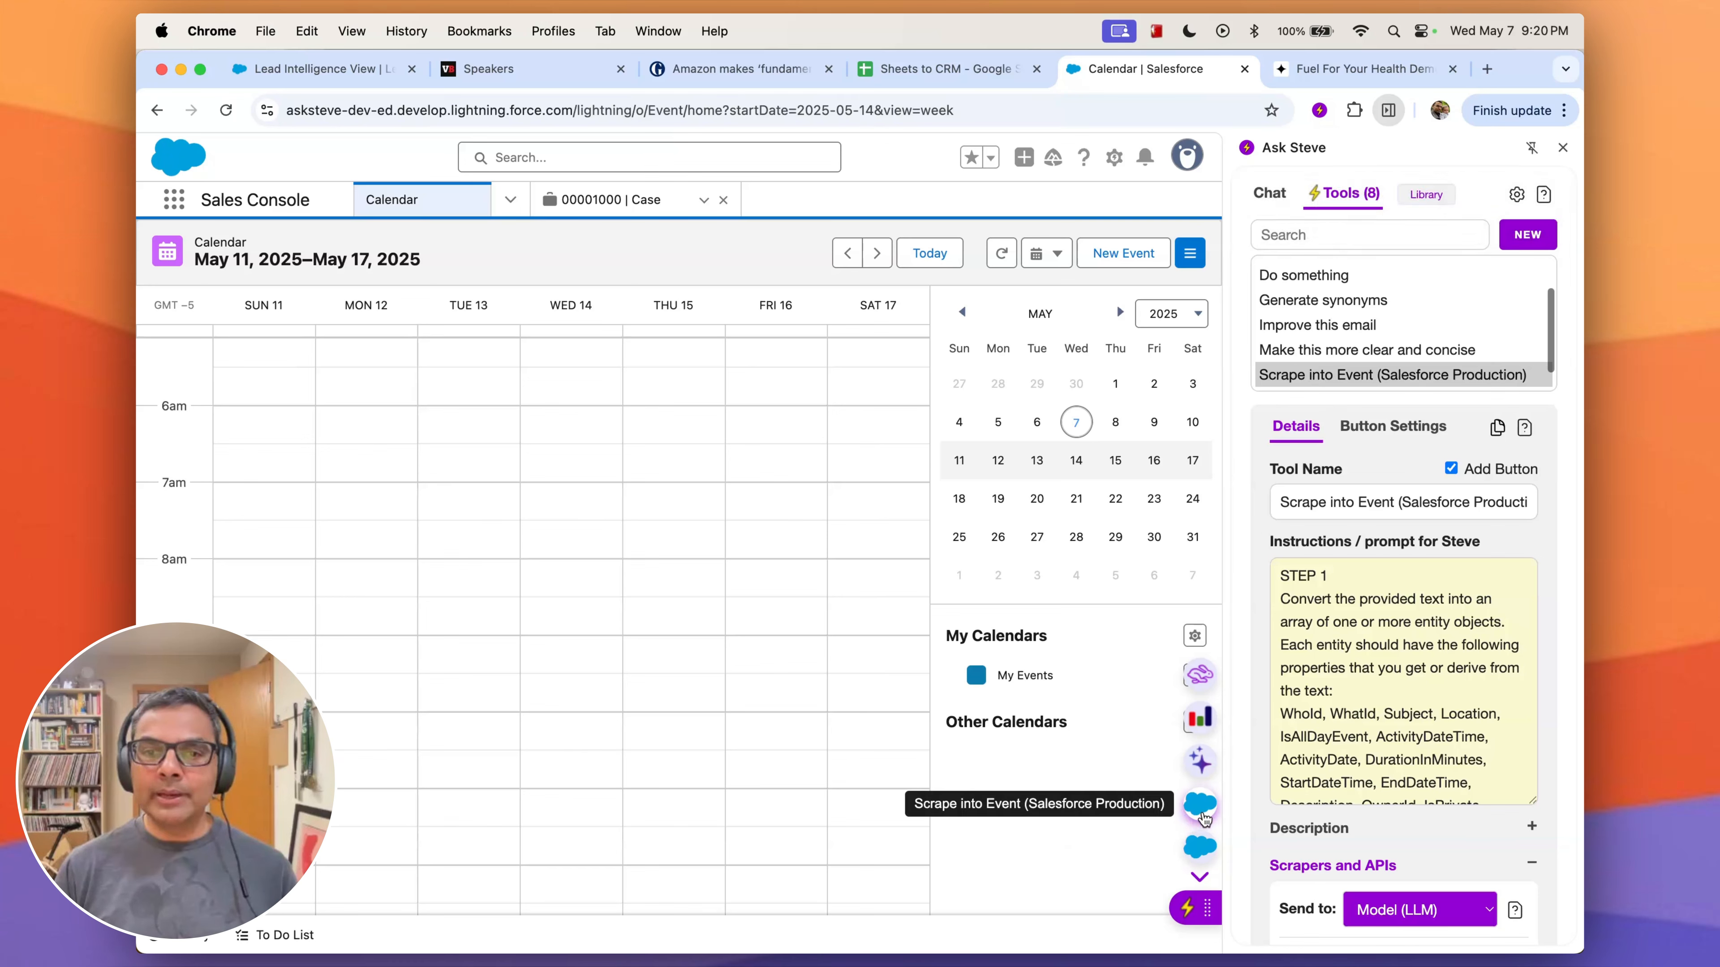
{"action": "left_click", "coordinate": [1385, 427]}
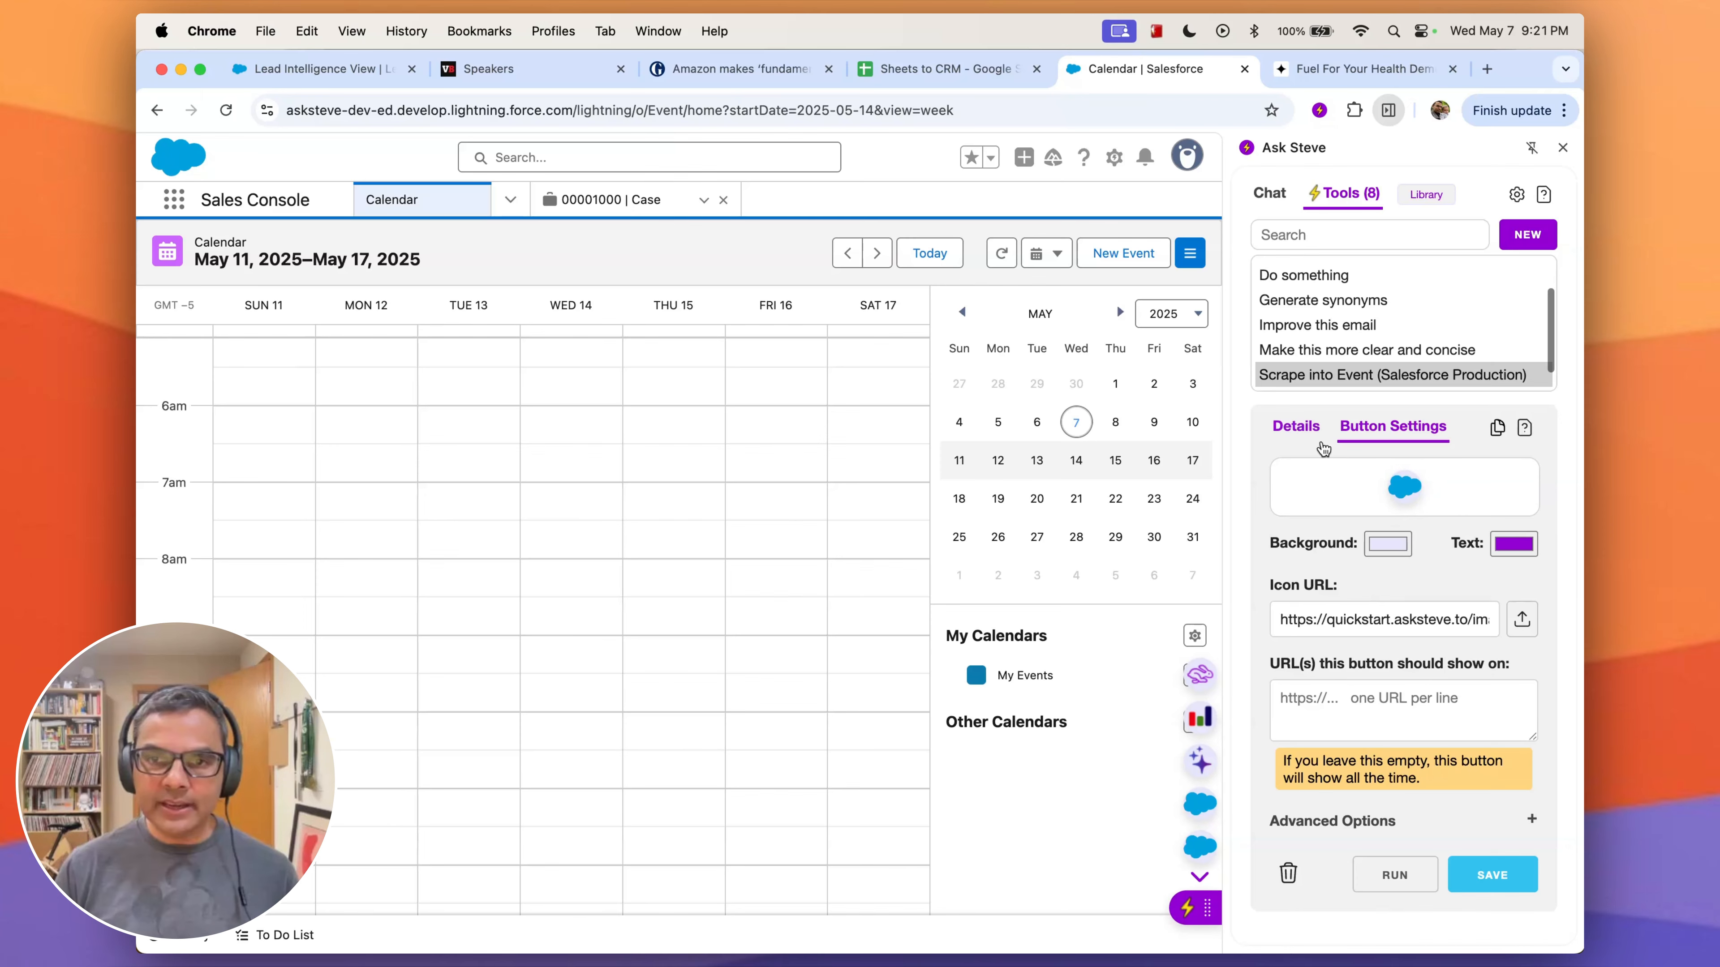
{"action": "left_click", "coordinate": [1298, 428]}
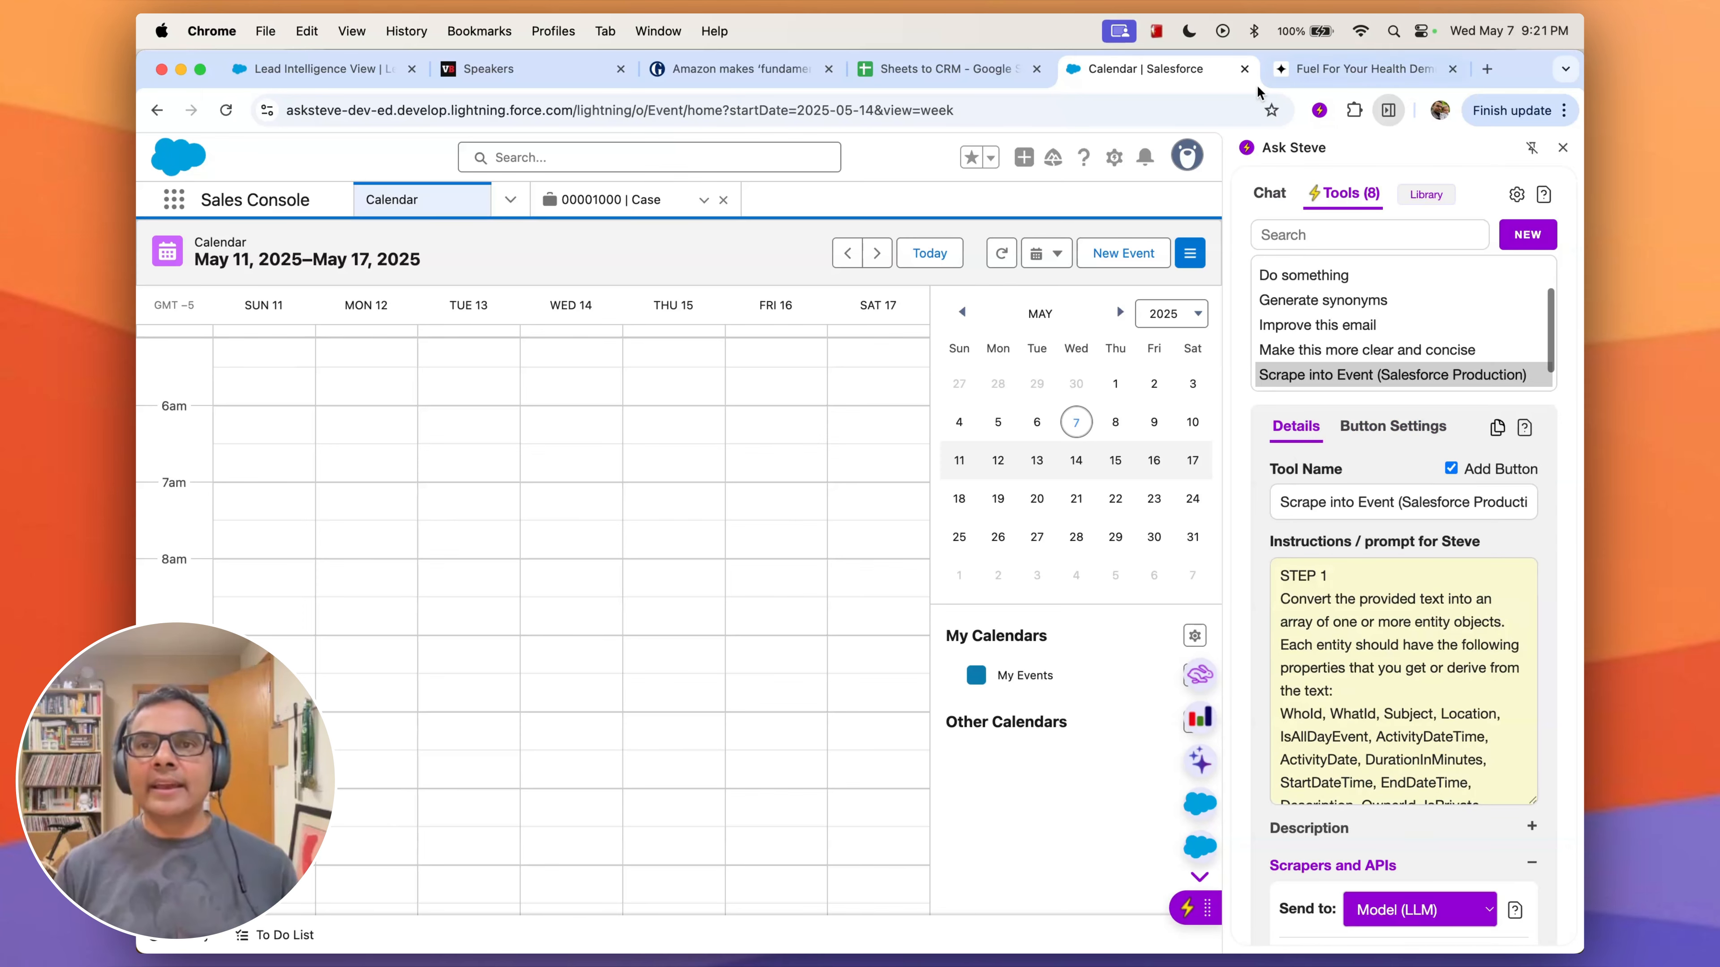
Run the Event scraper on the Fuel For Your Health Demo Day page and check the entry in the reloaded Salesforce calendar
{"action": "left_click", "coordinate": [1336, 73]}
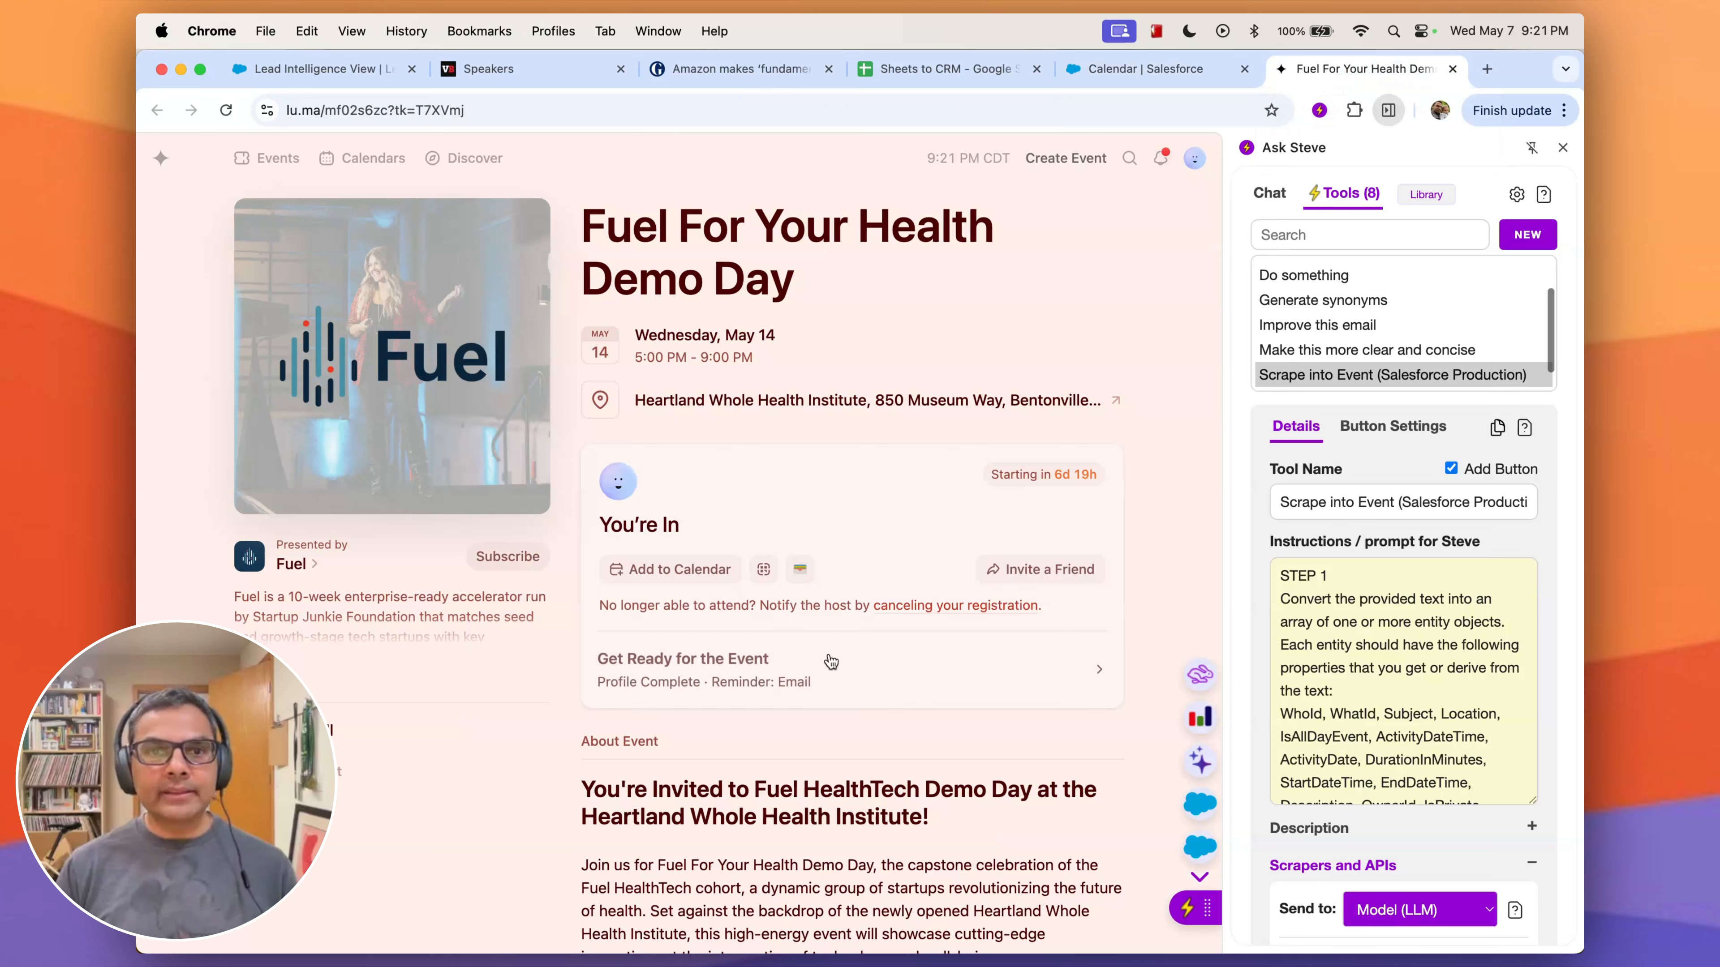
{"action": "left_click", "coordinate": [1200, 805]}
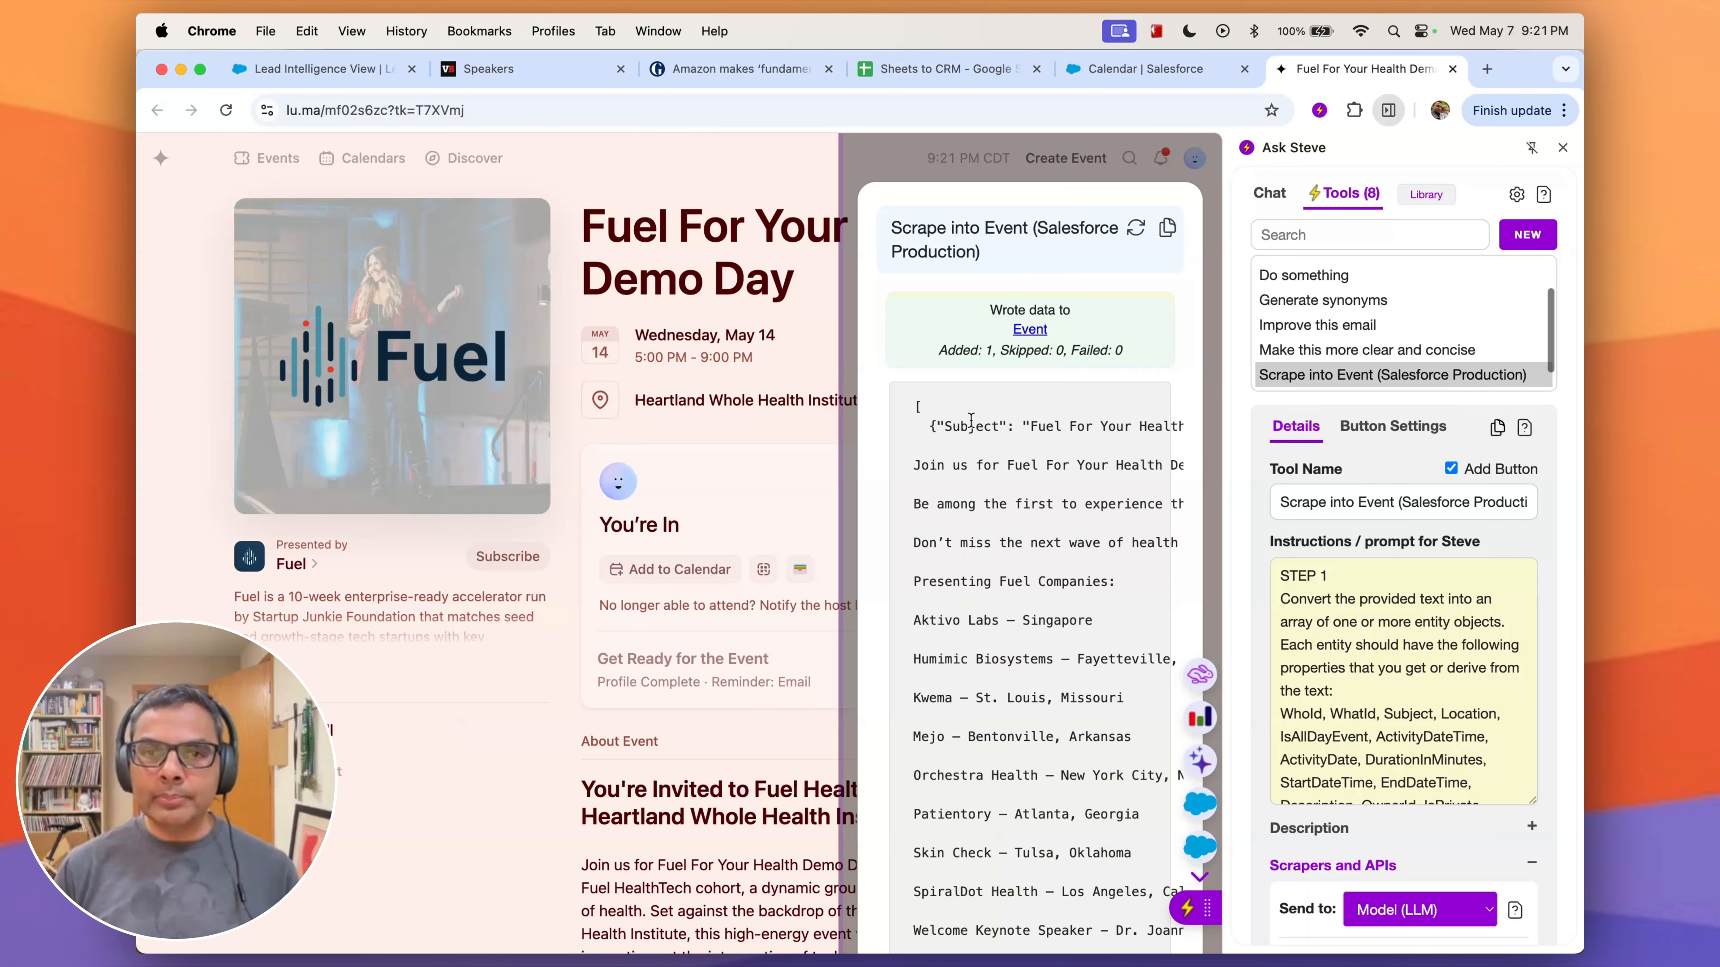
{"action": "left_click", "coordinate": [1128, 77]}
{"action": "left_click", "coordinate": [227, 110]}
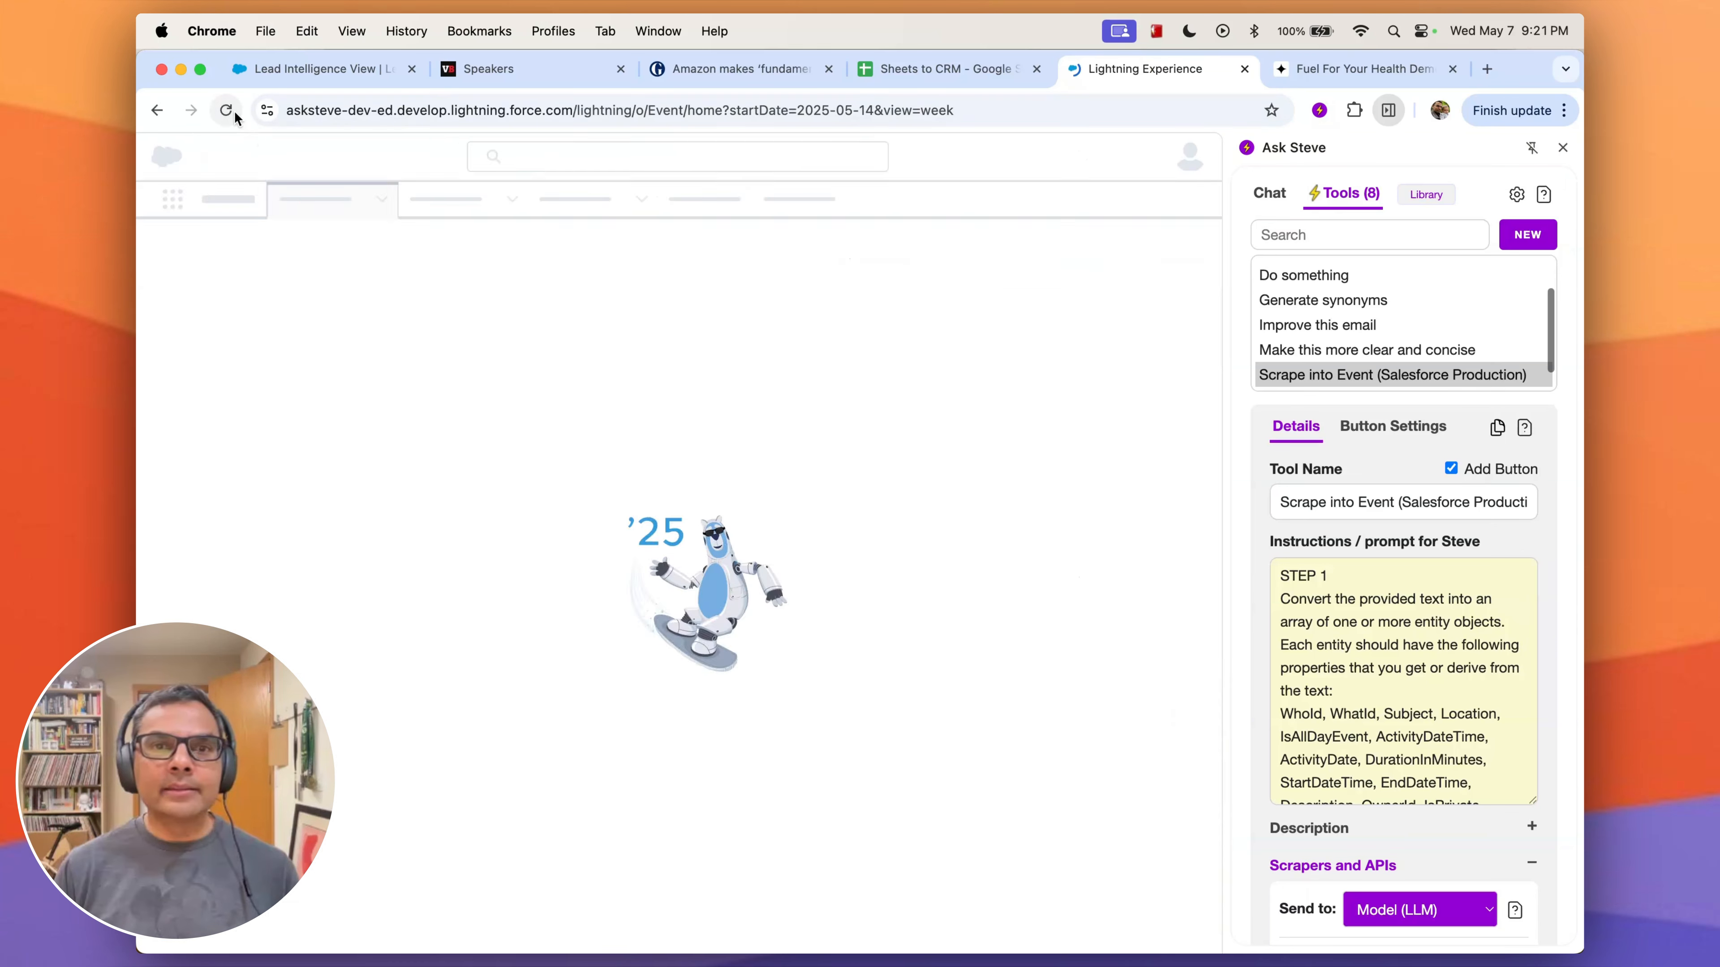
{"action": "scroll", "coordinate": [681, 777], "scroll_direction": "down", "scroll_amount": 3}
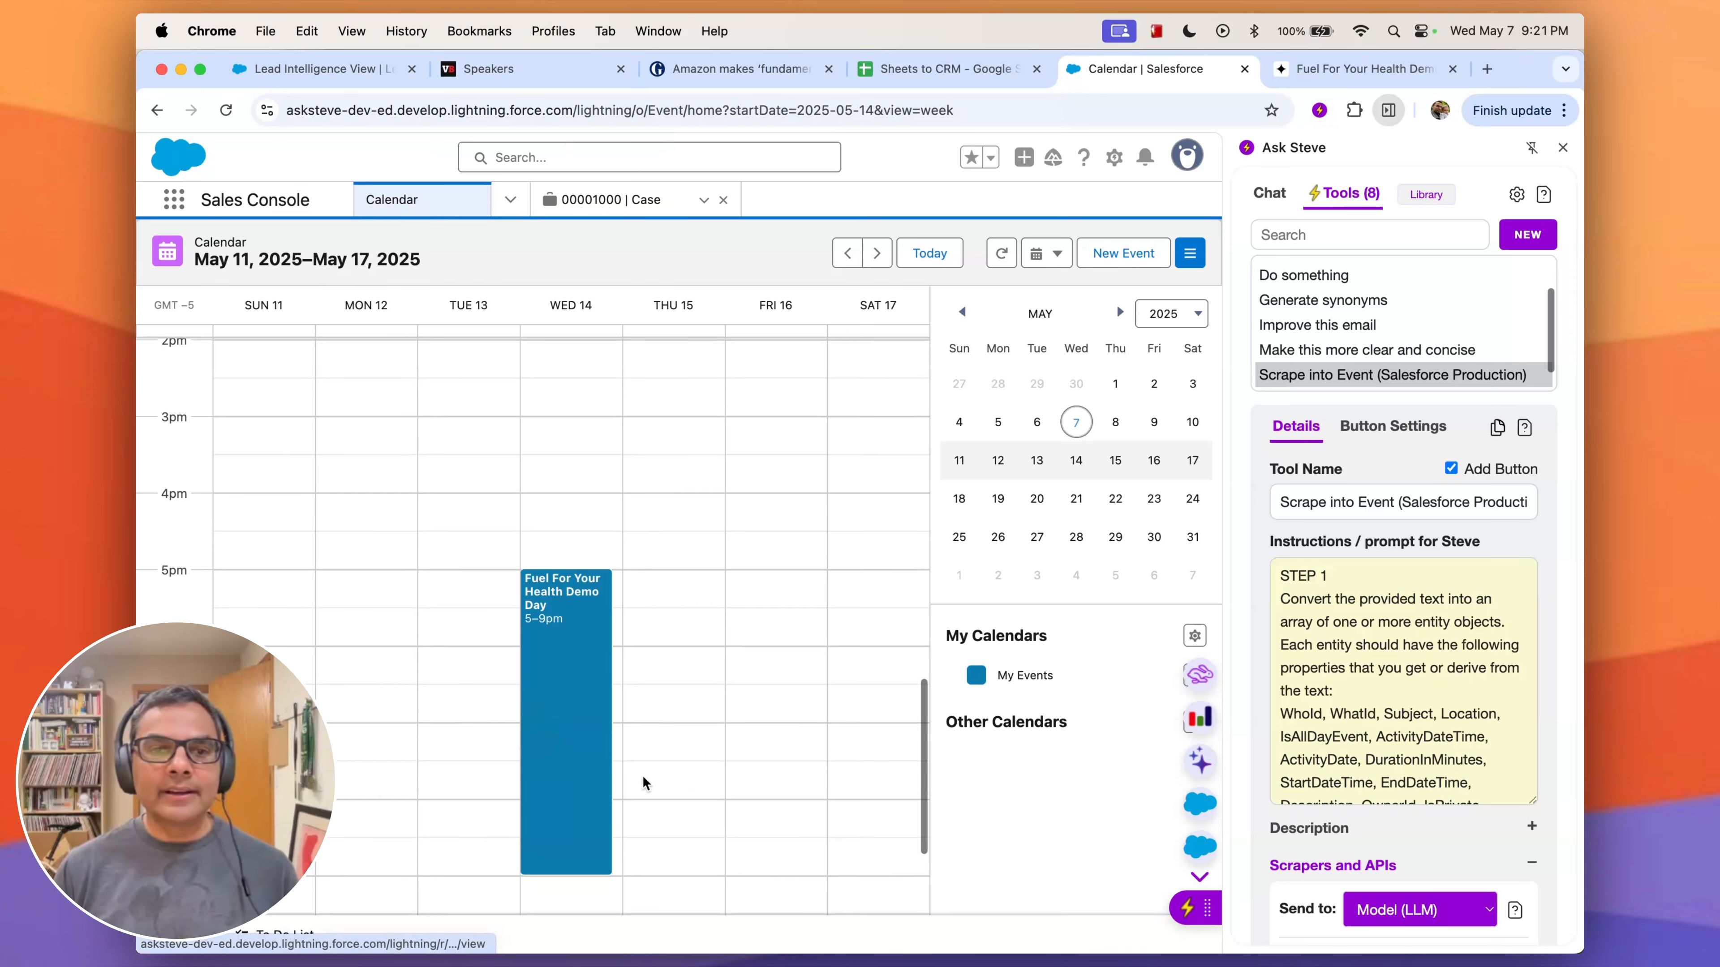
{"action": "mouse_move", "coordinate": [601, 659]}
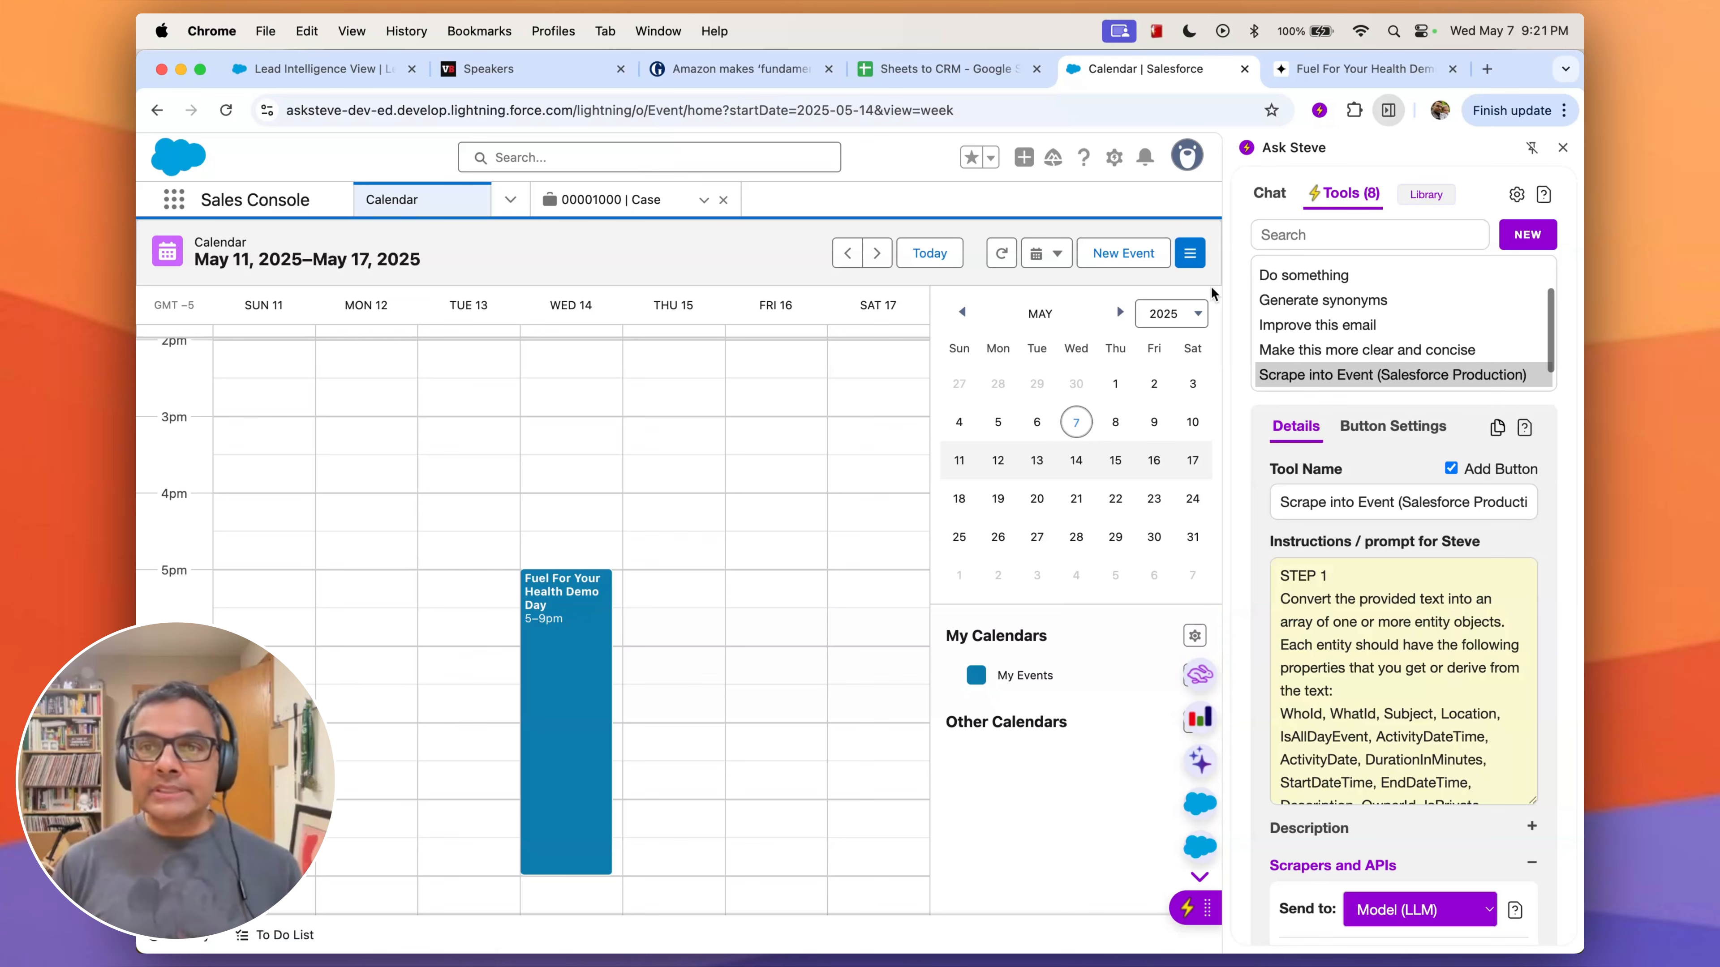
Open Ask Steve's connections, examine the services offered for a new connection, and review the Salesforce Production connection without saving anything
{"action": "scroll", "coordinate": [1417, 775], "scroll_direction": "down", "scroll_amount": 10}
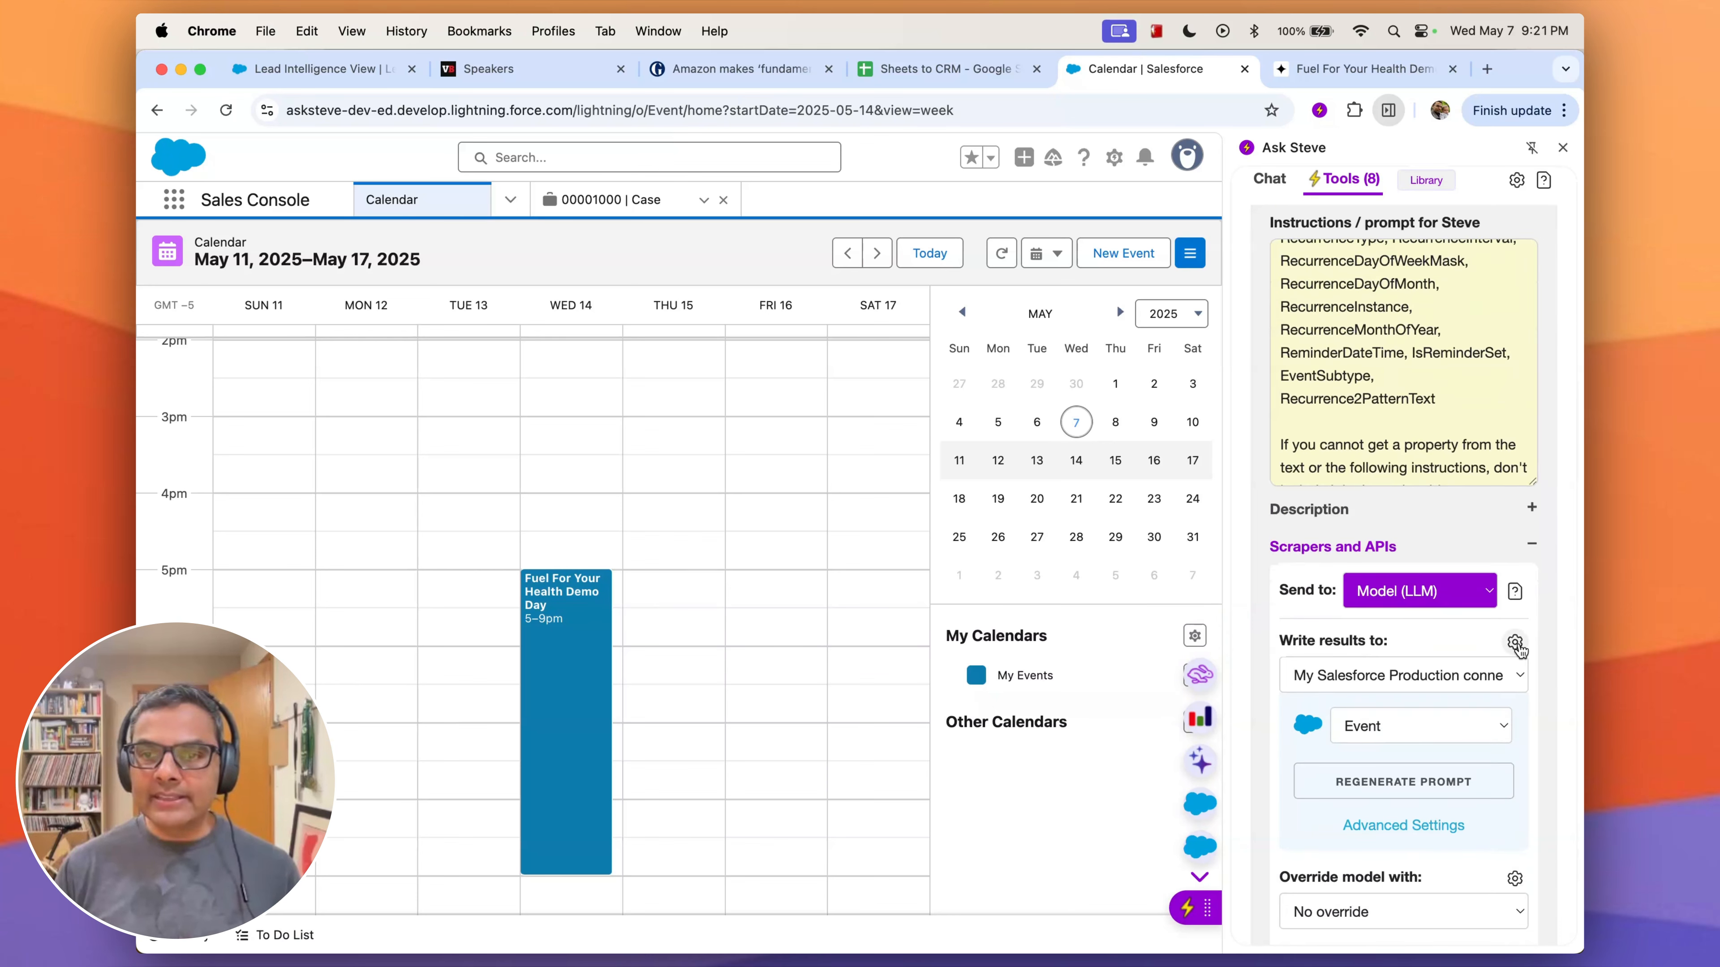
{"action": "left_click", "coordinate": [1515, 641]}
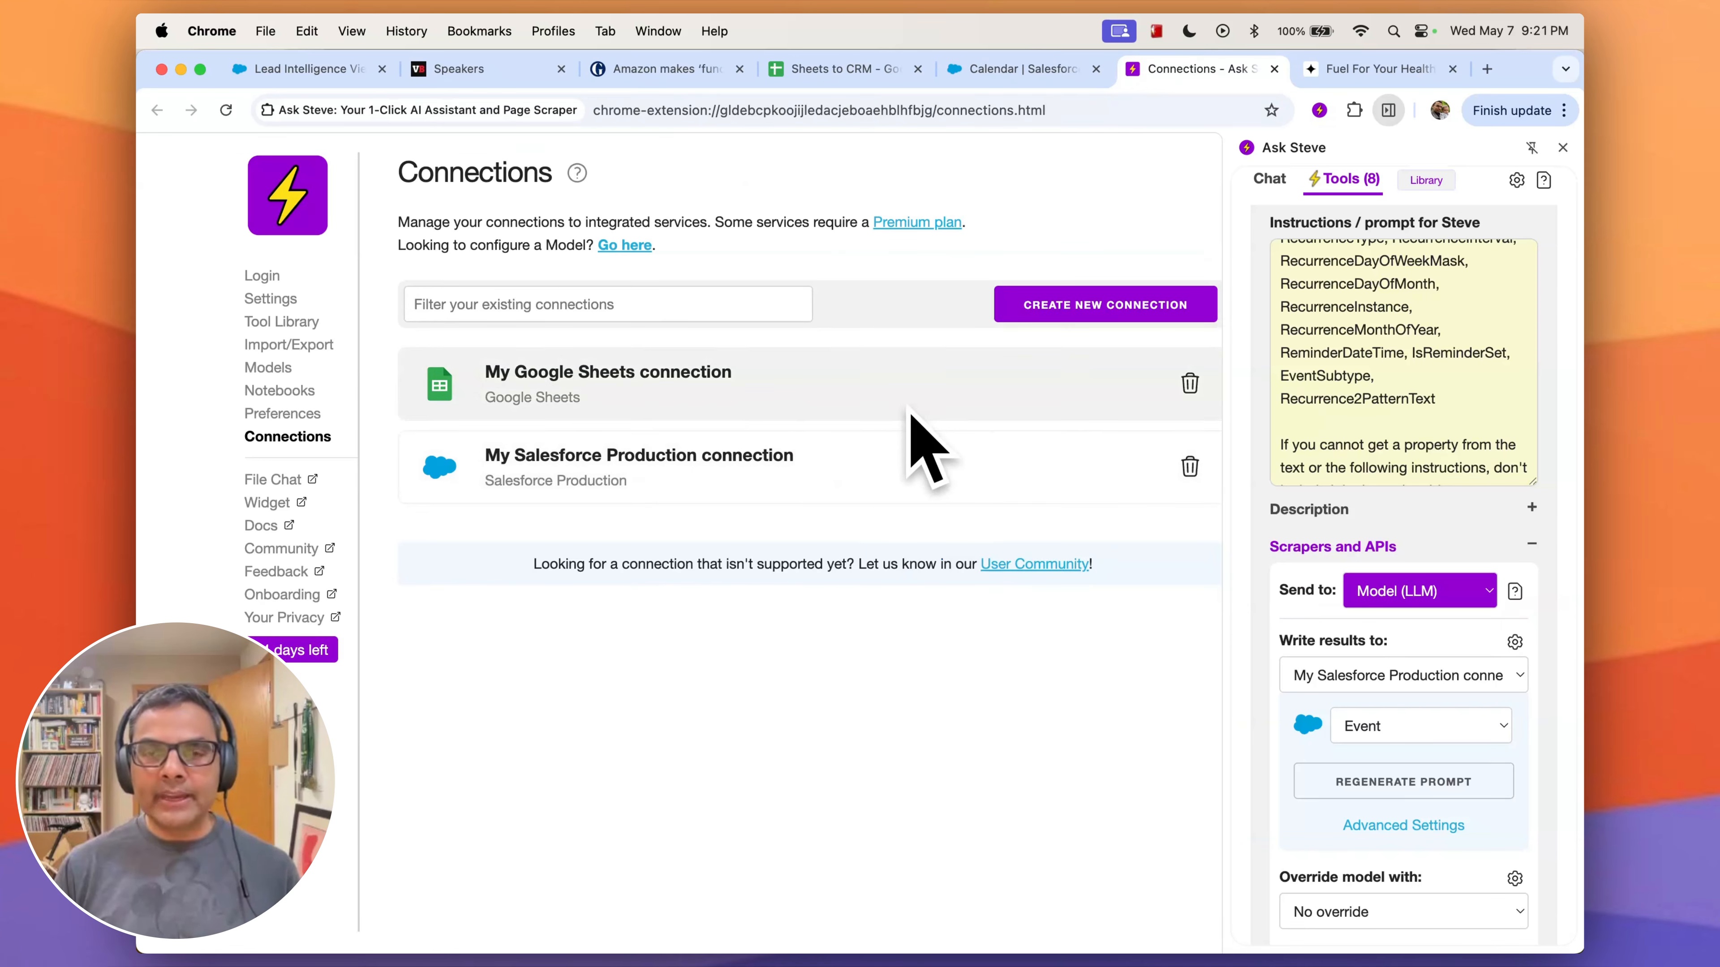
{"action": "left_click", "coordinate": [1104, 306]}
{"action": "left_click", "coordinate": [840, 396]}
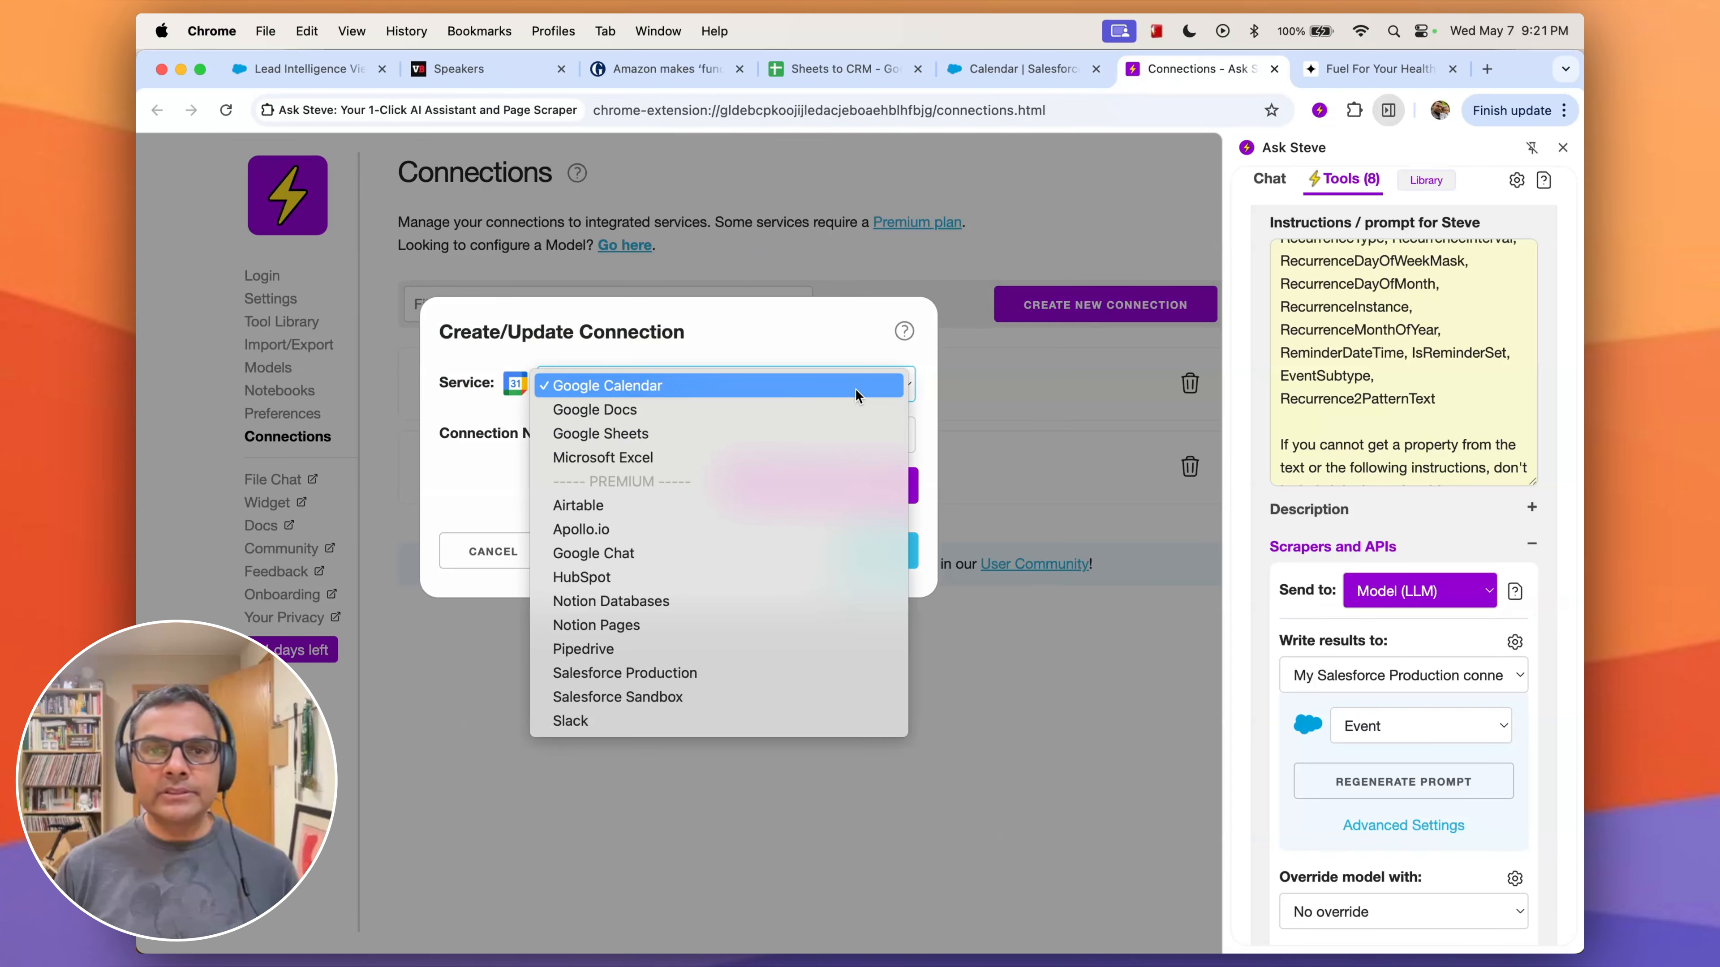
{"action": "left_click", "coordinate": [490, 554]}
{"action": "left_click", "coordinate": [490, 552]}
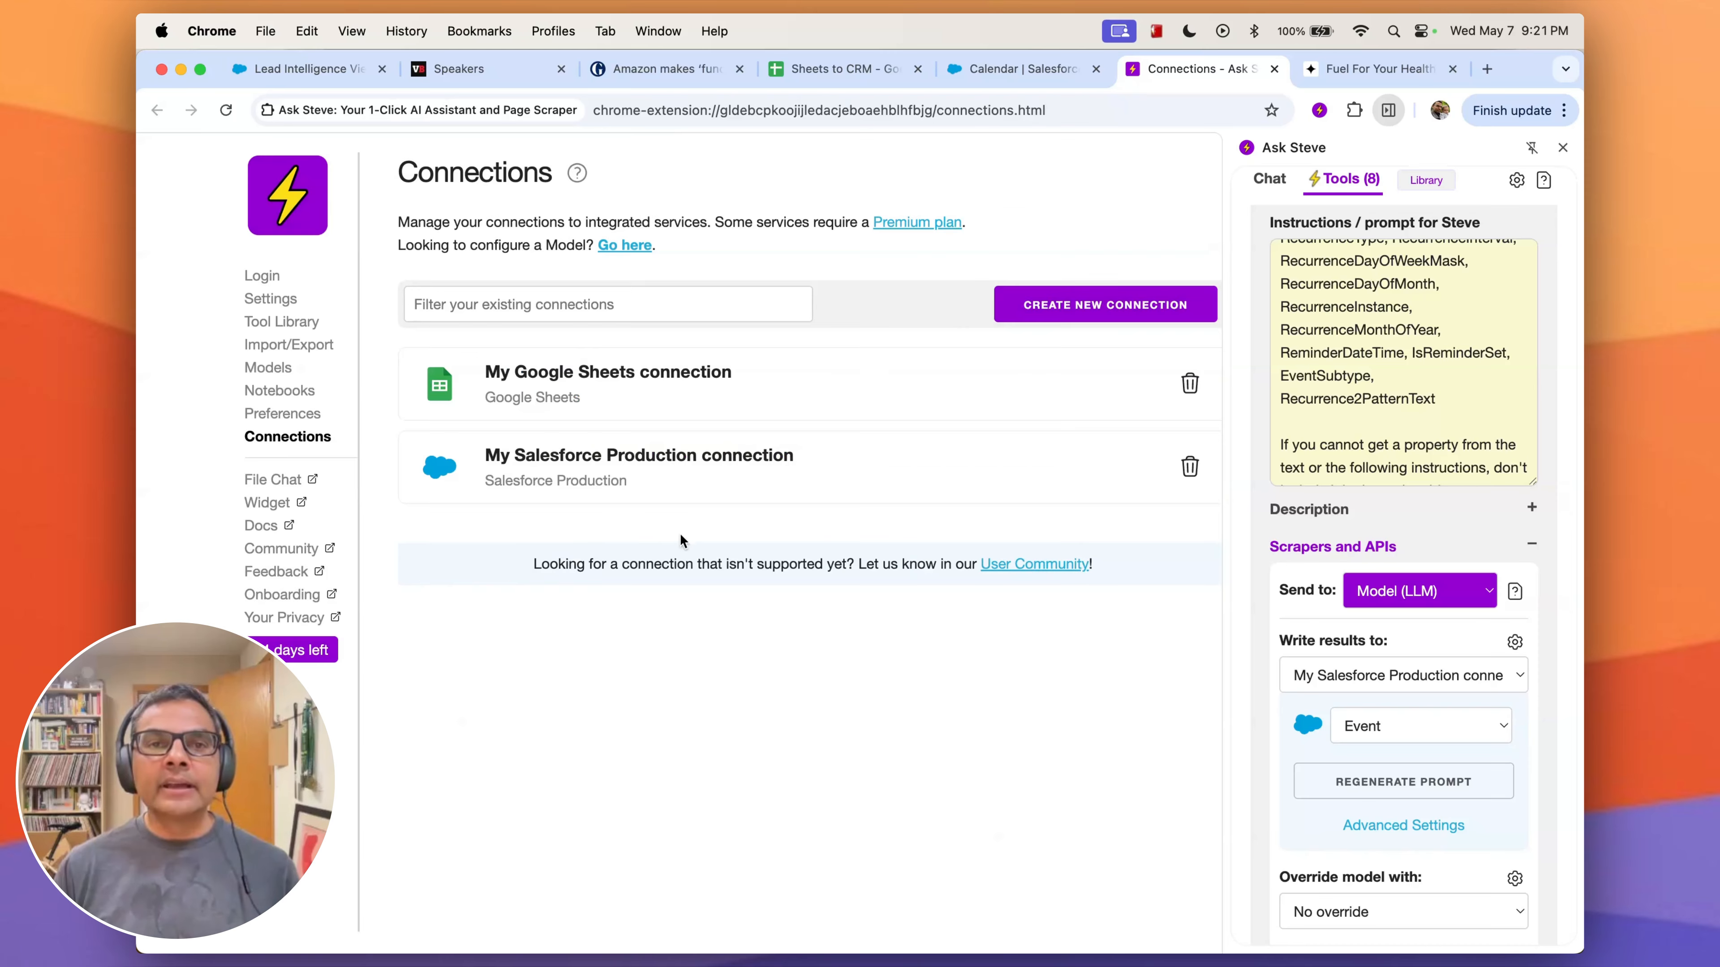
{"action": "left_click", "coordinate": [806, 479]}
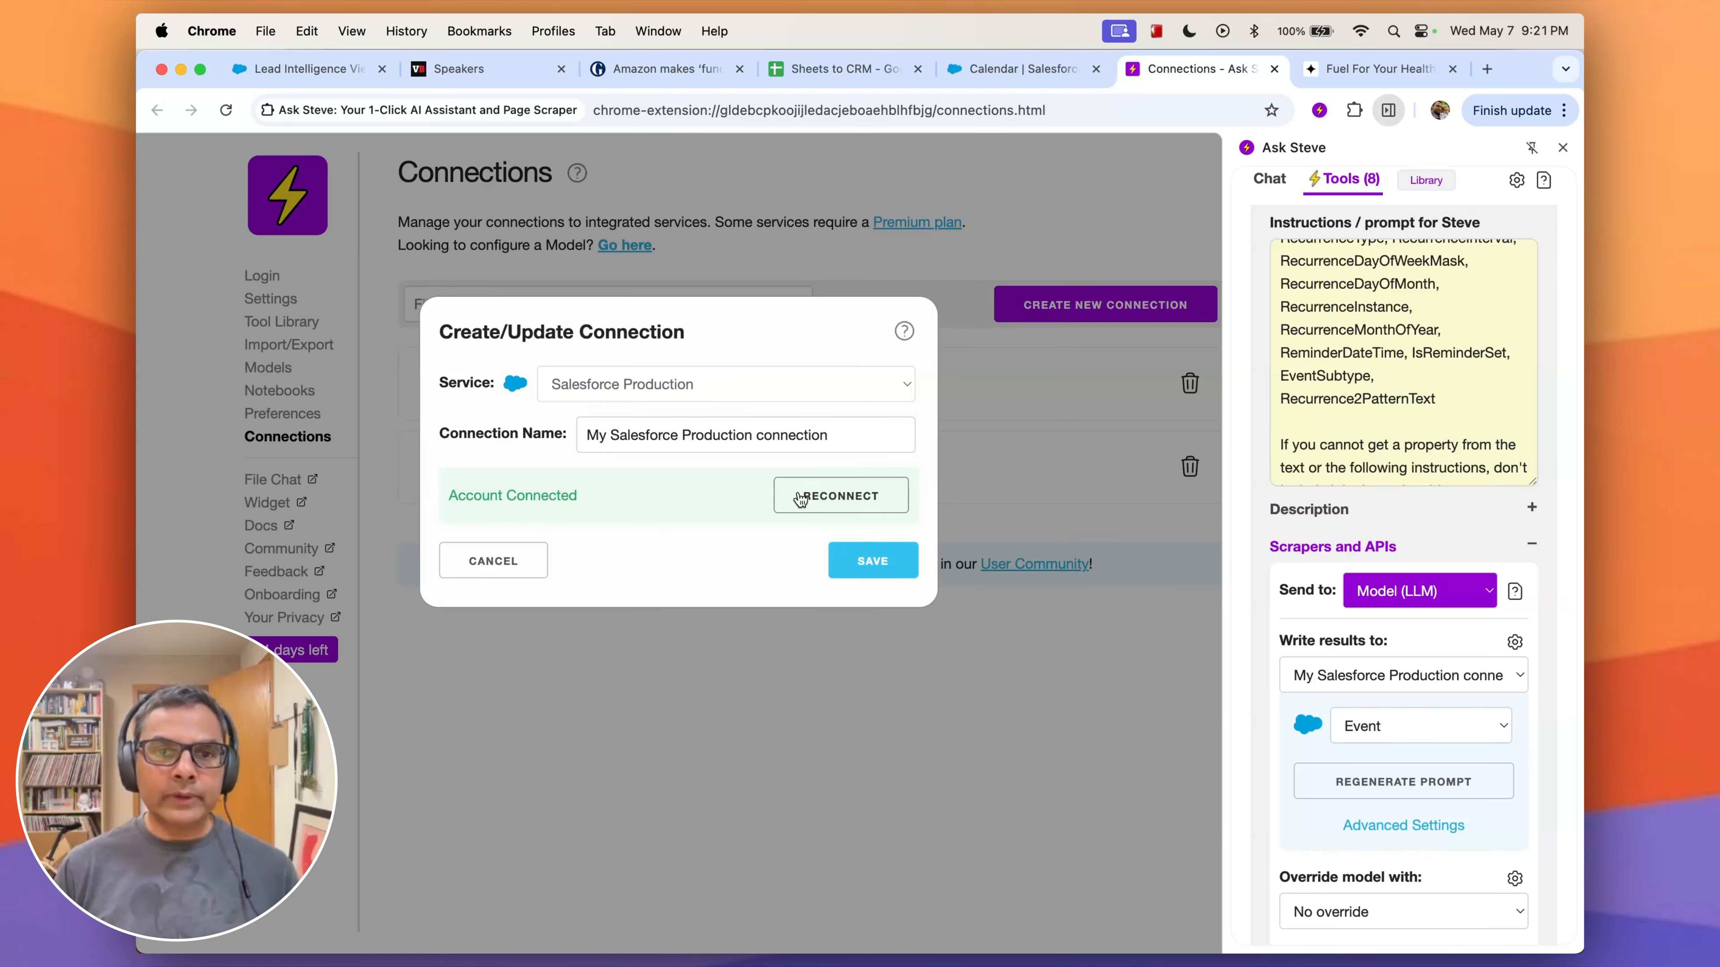
{"action": "left_click", "coordinate": [491, 562]}
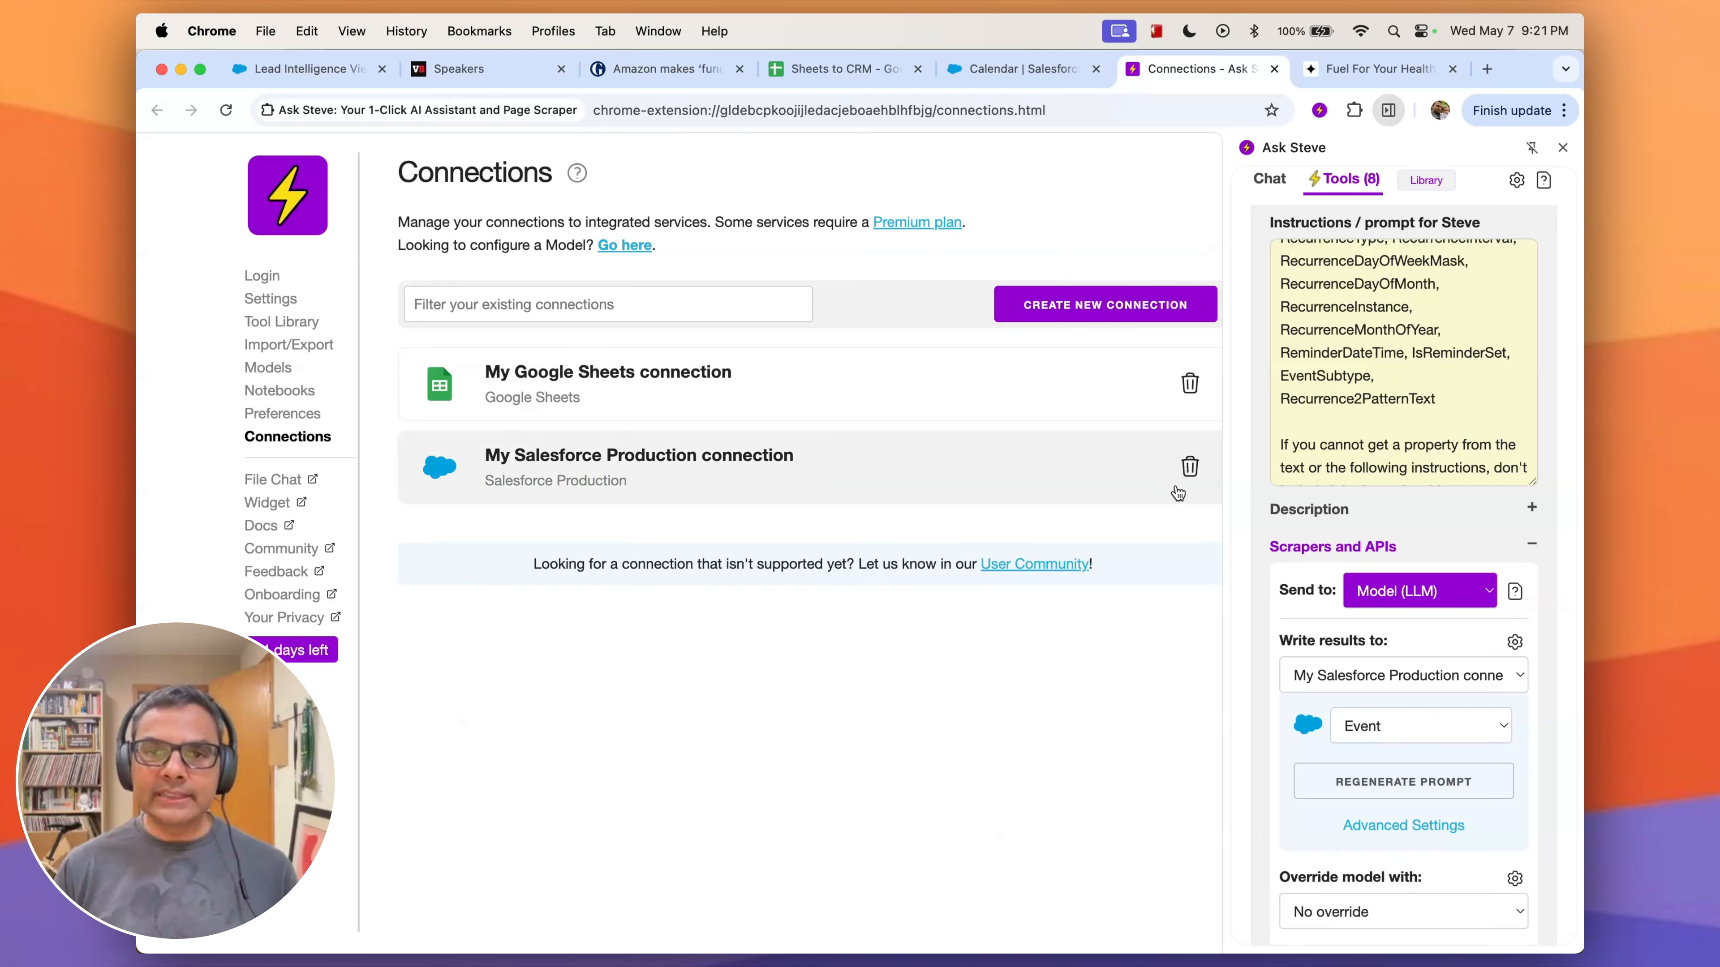